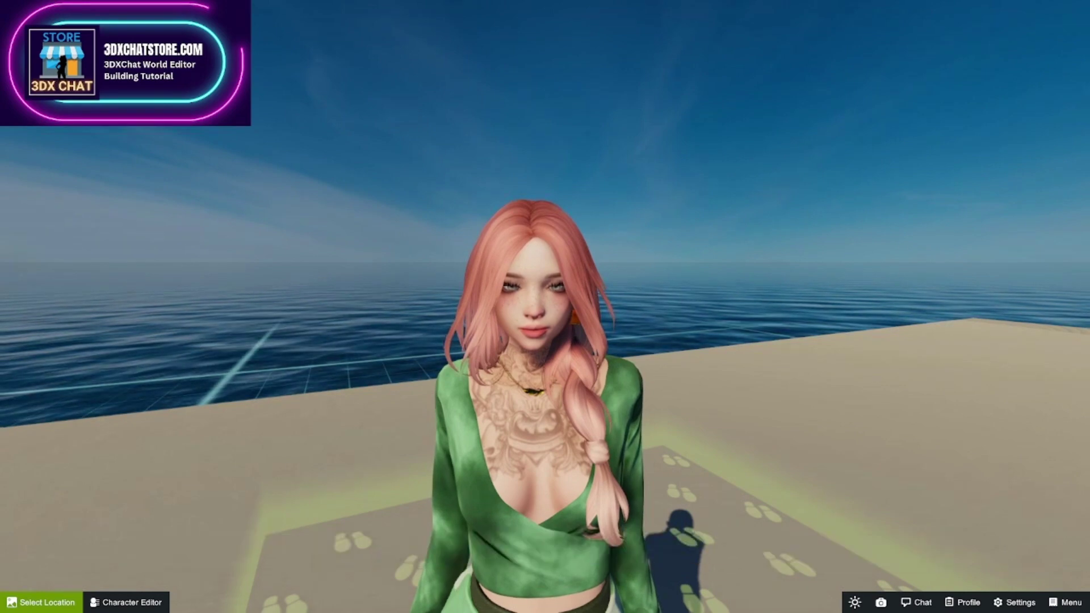
Step: Switch to the free camera so the world editing tools and object library are open
key(F5)
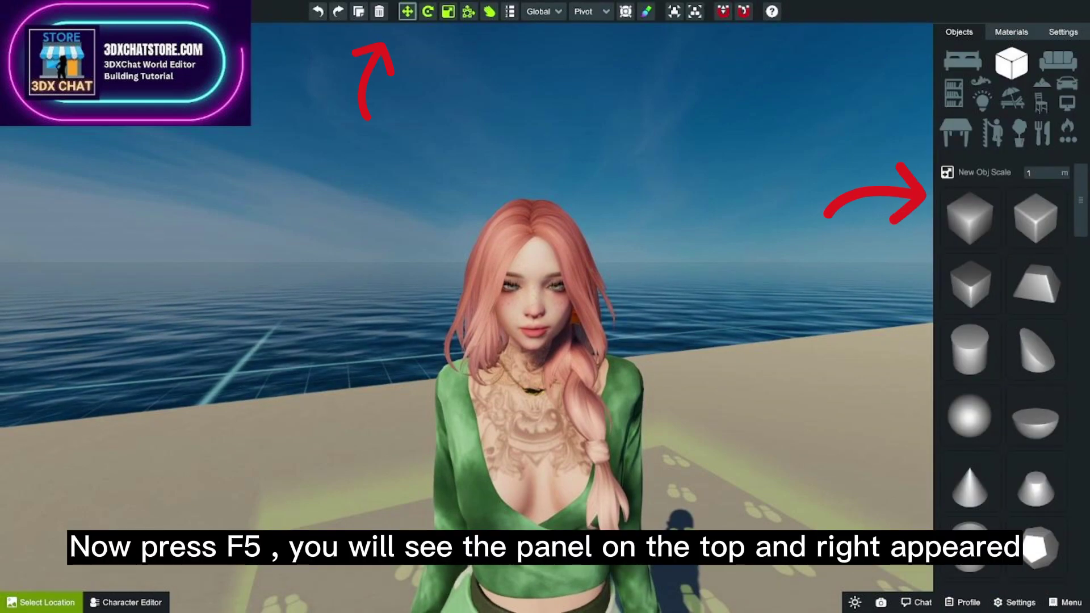
key(F5)
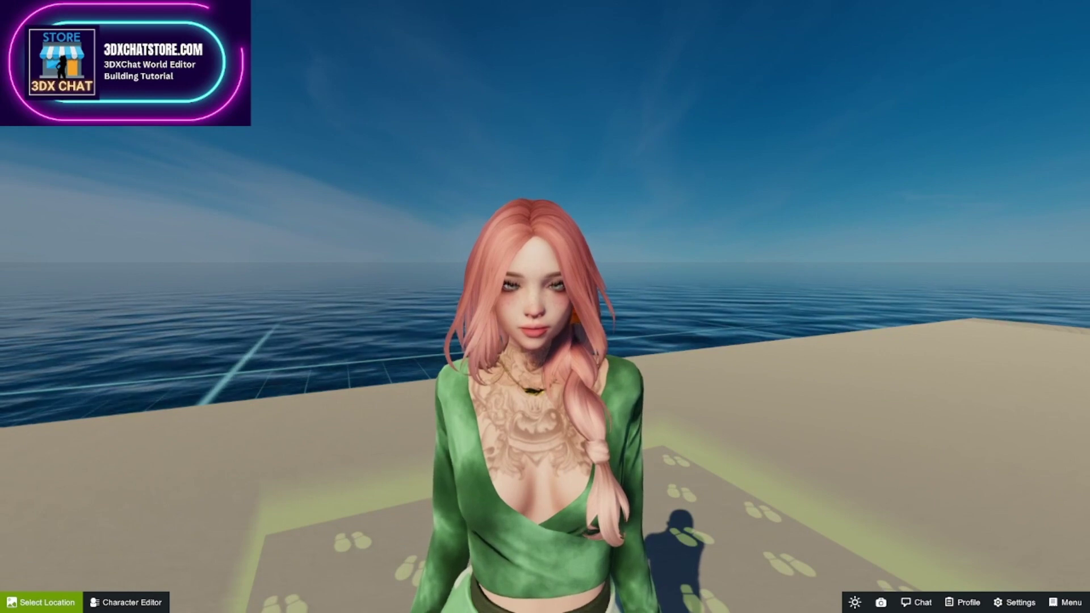
key(F5)
Step: Practise flying the free camera backward, forward and sideways around the avatar, and tilt the view
key(s)
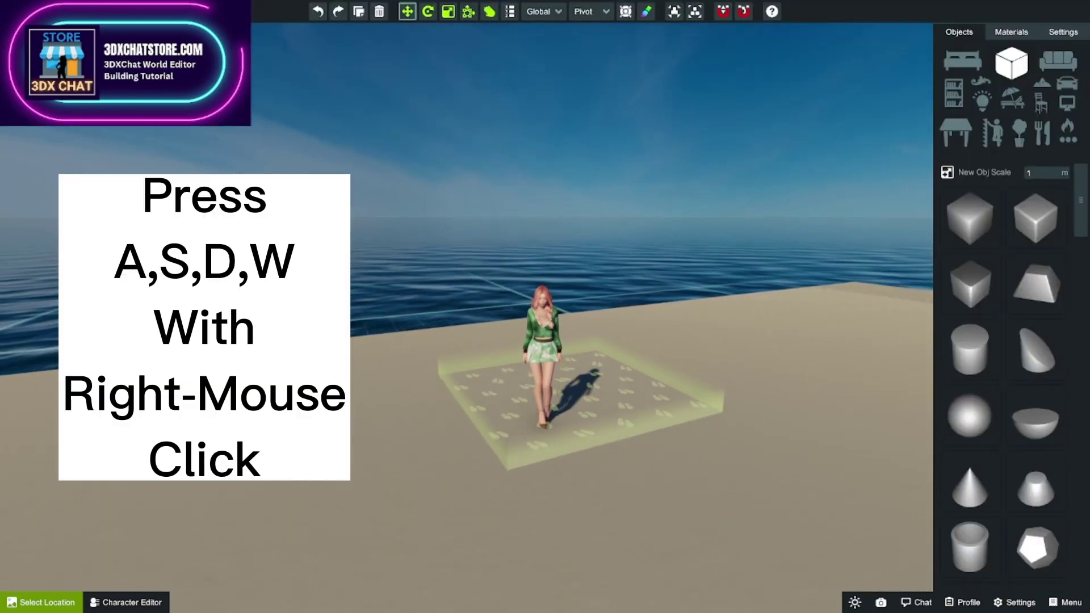
key(a)
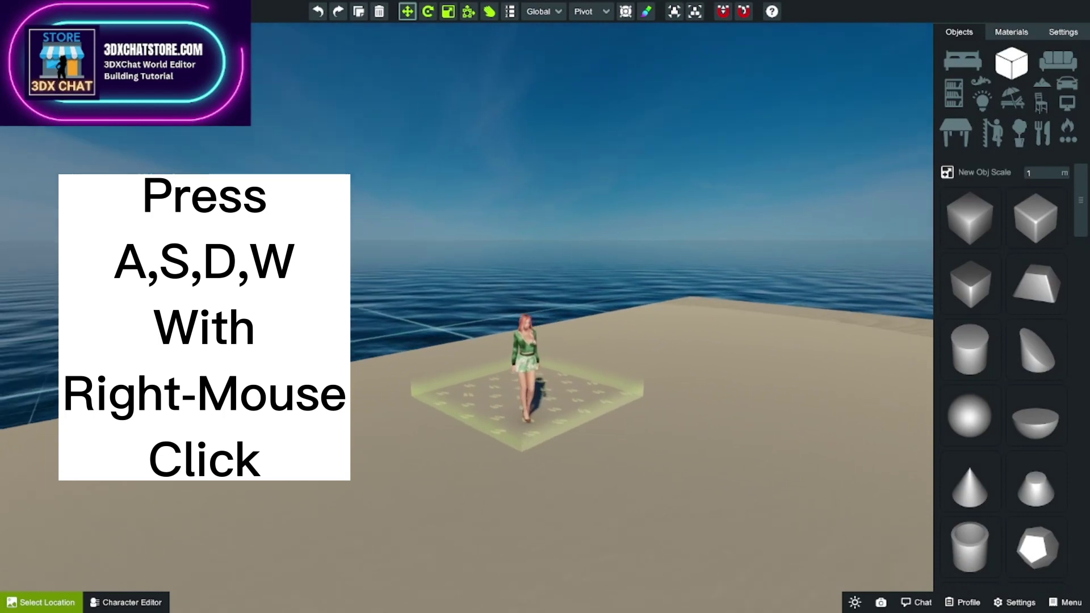
key(d)
key(w)
key(a)
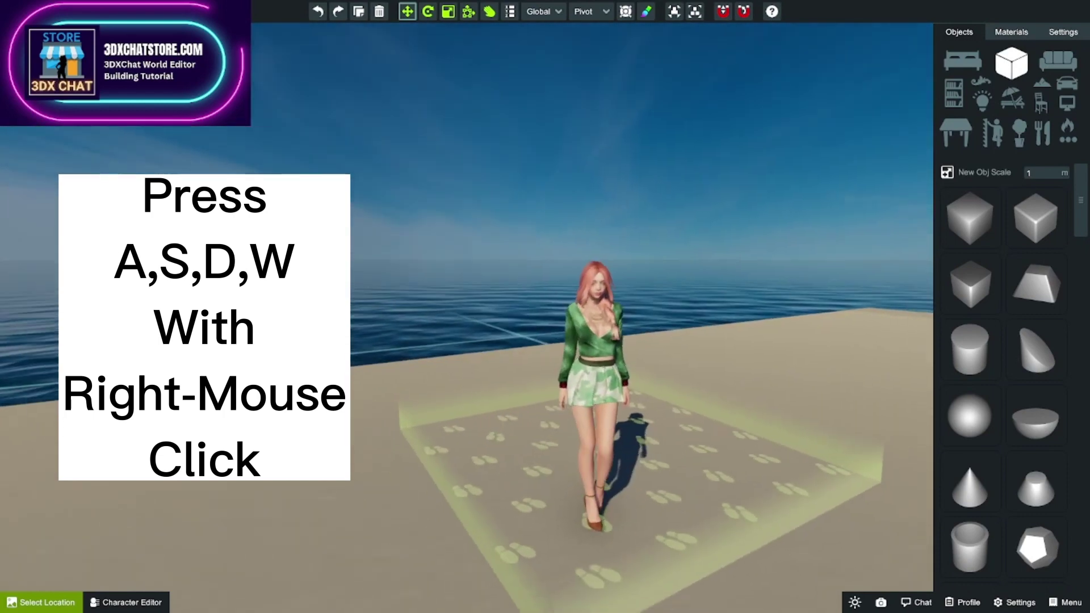
key(w)
key(s)
right_drag(467, 306, 471, 278)
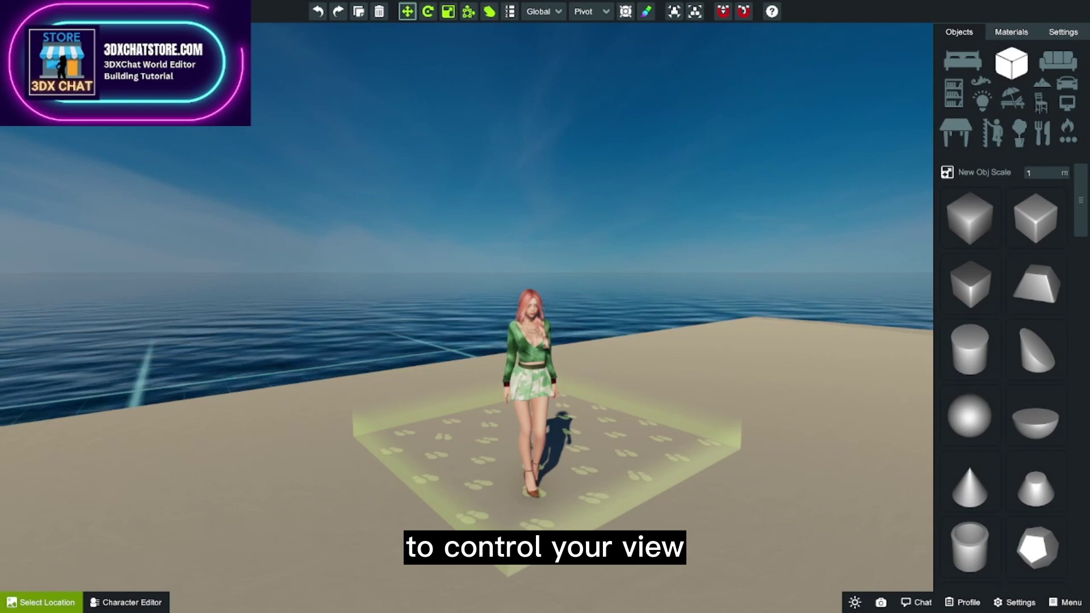
Step: Open the camera settings window and move it out of the way of the avatar
click(880, 602)
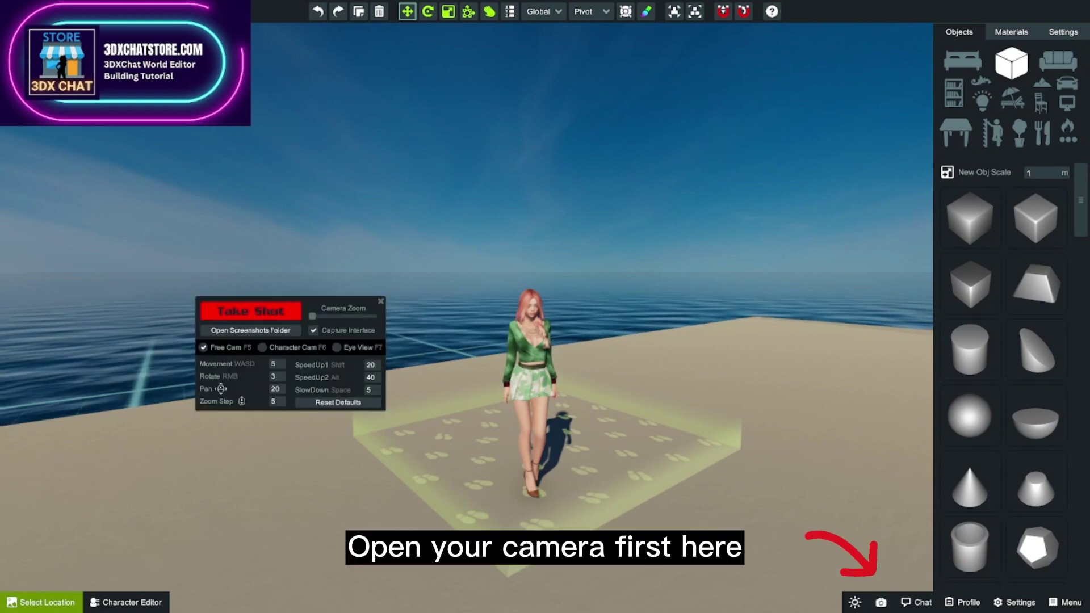
drag(295, 300, 194, 117)
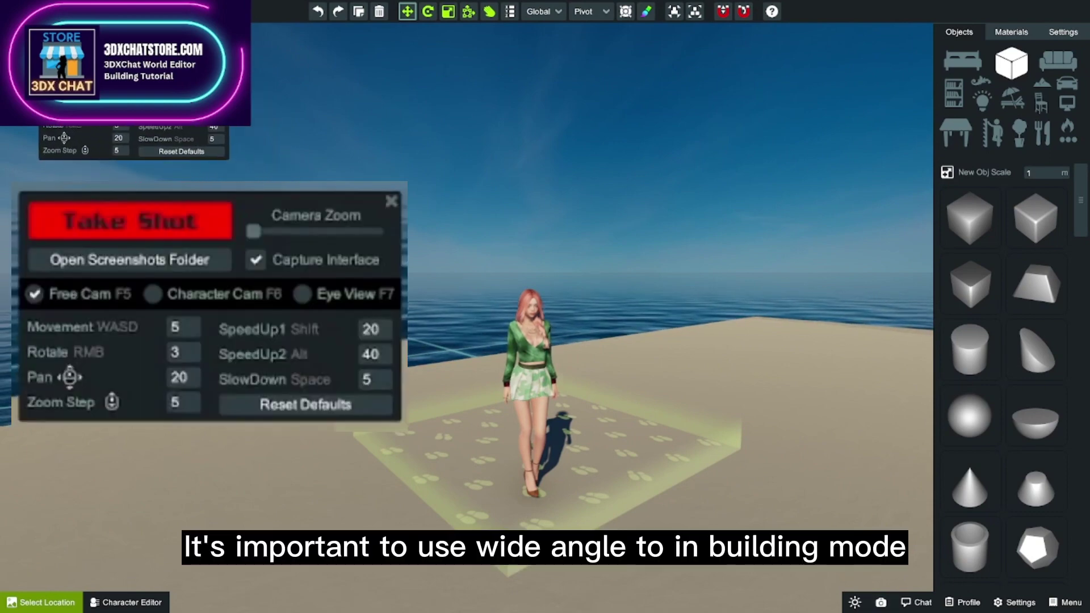
mouse_move(156, 65)
mouse_down()
mouse_move(218, 65)
mouse_move(155, 64)
mouse_up()
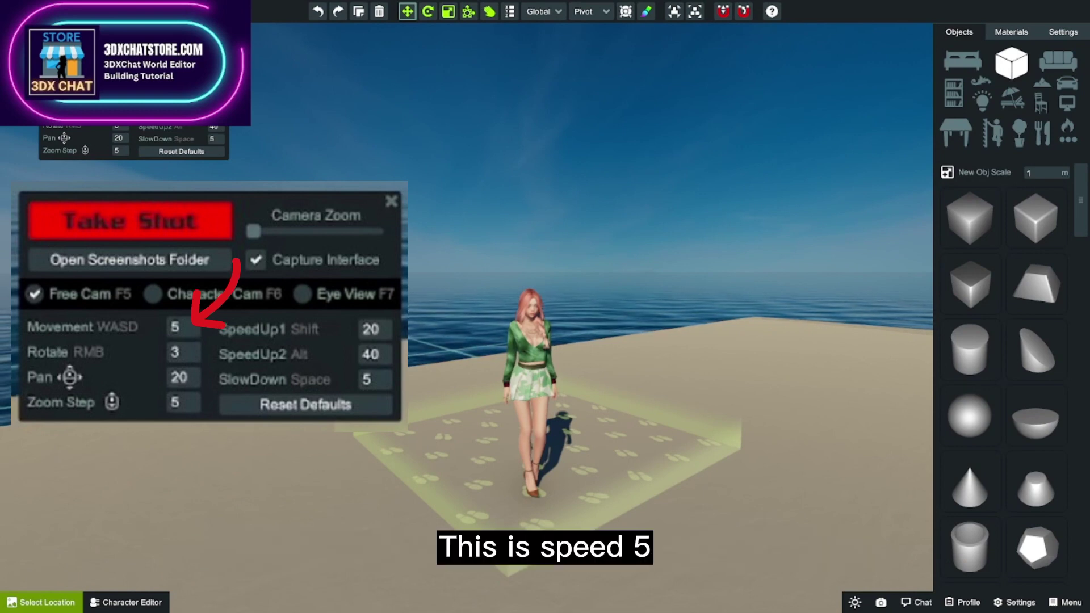
Step: Test the camera's movement speed by repeatedly flying away from the avatar and back
key(s)
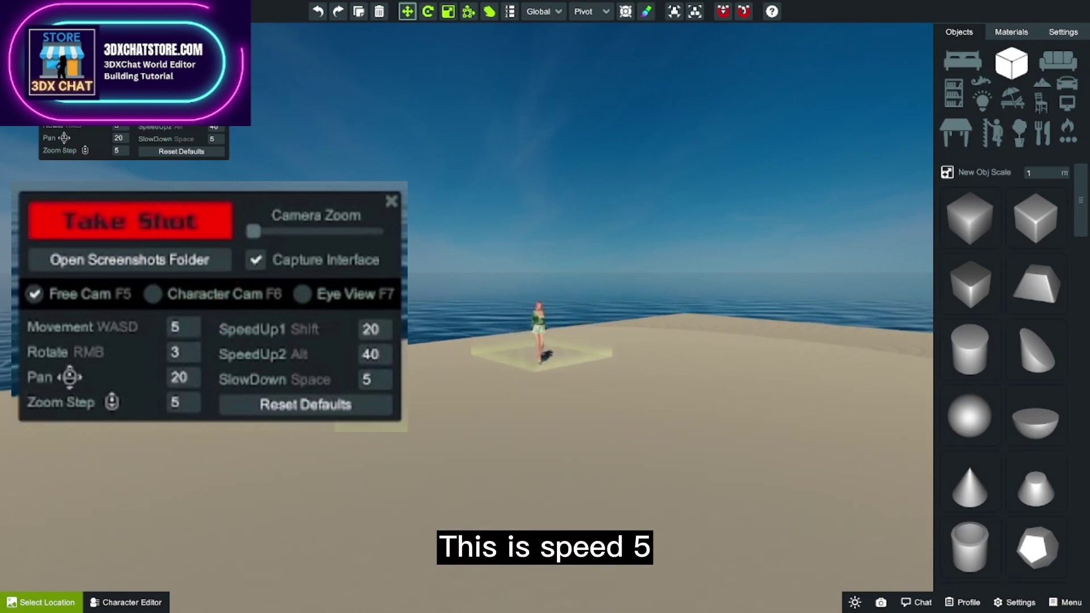
key(w)
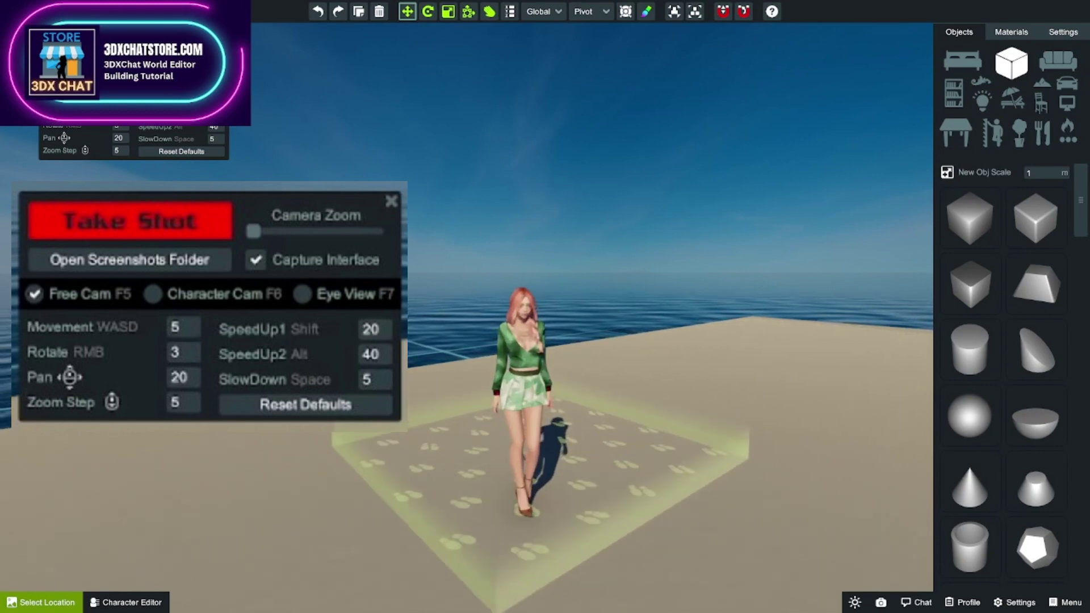
key(s)
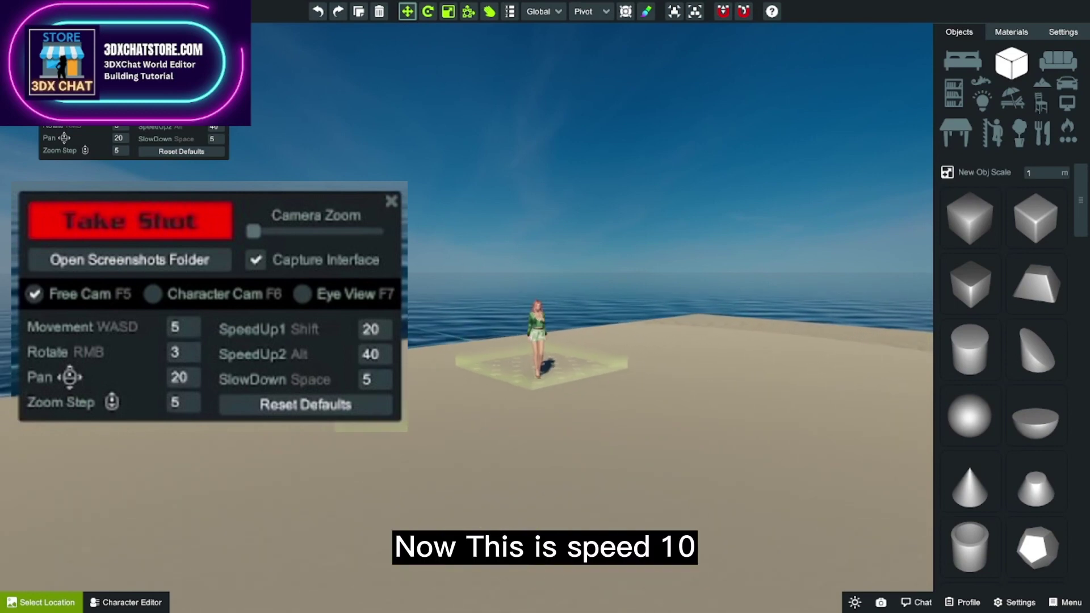
key(w)
key(s)
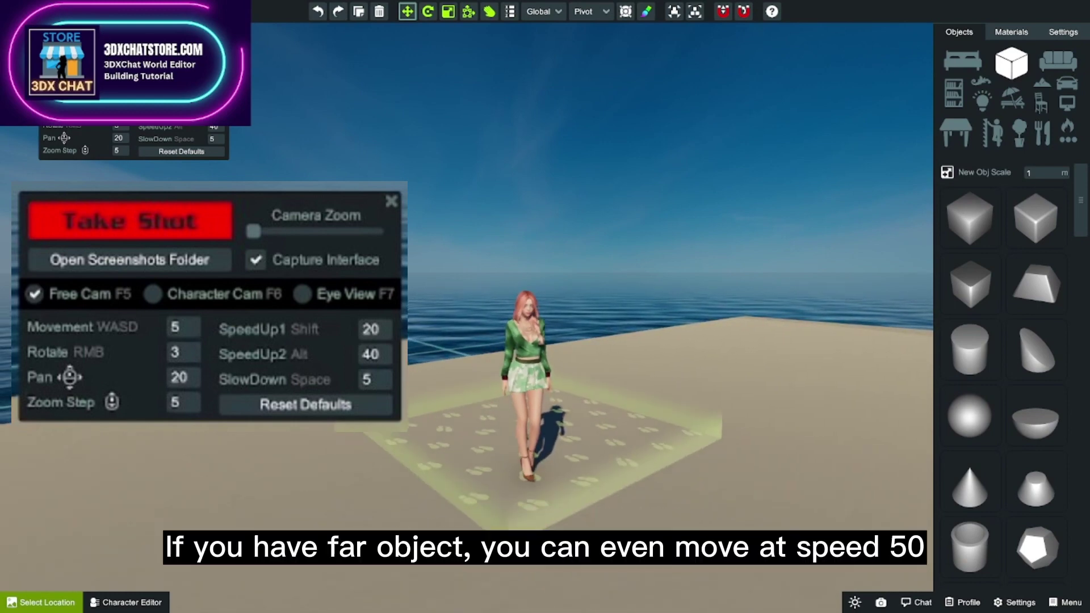
key(s)
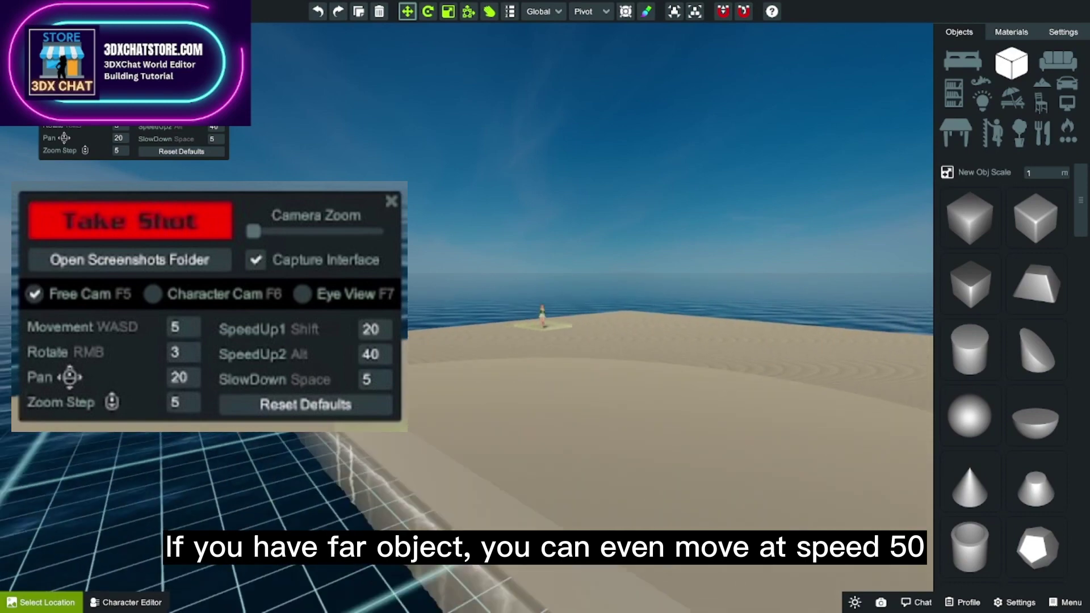
key(w)
key(s)
key(w)
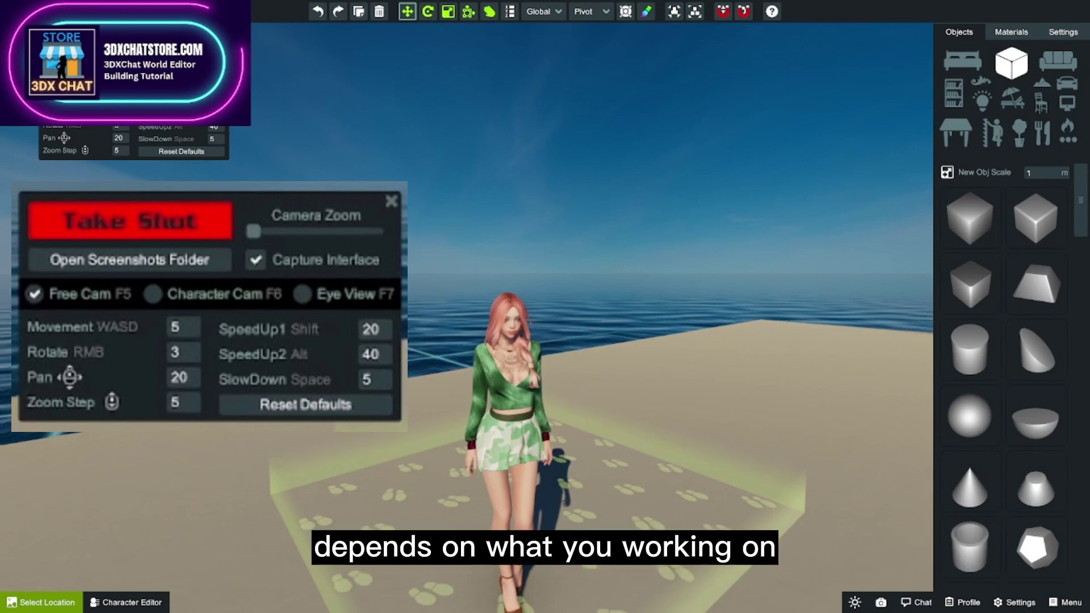
key(s)
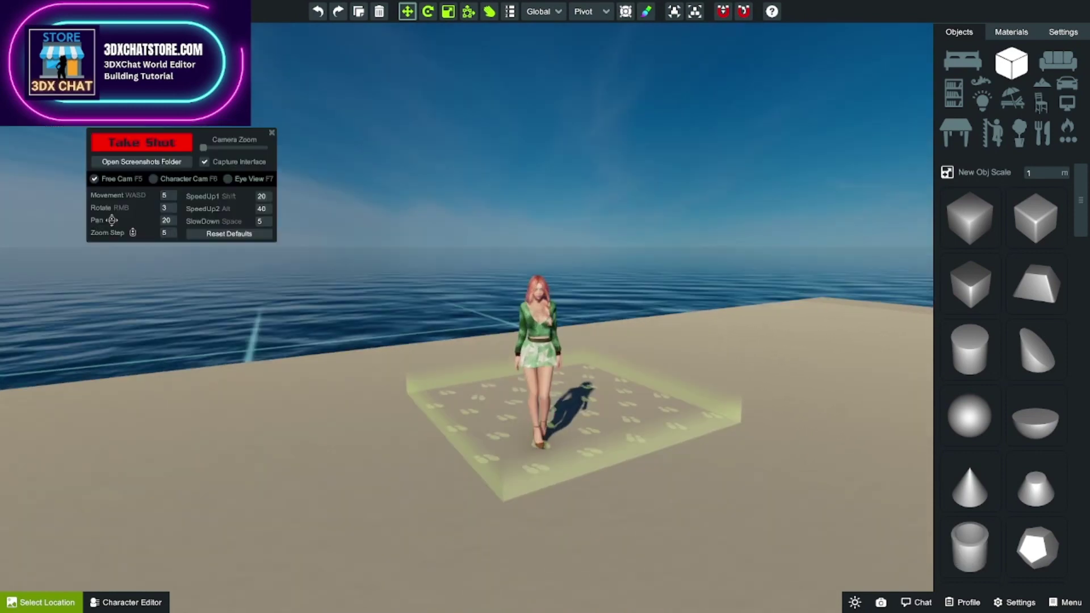
Step: Add a basic cube over the empty sand and move it down slightly along its vertical axis
key(w)
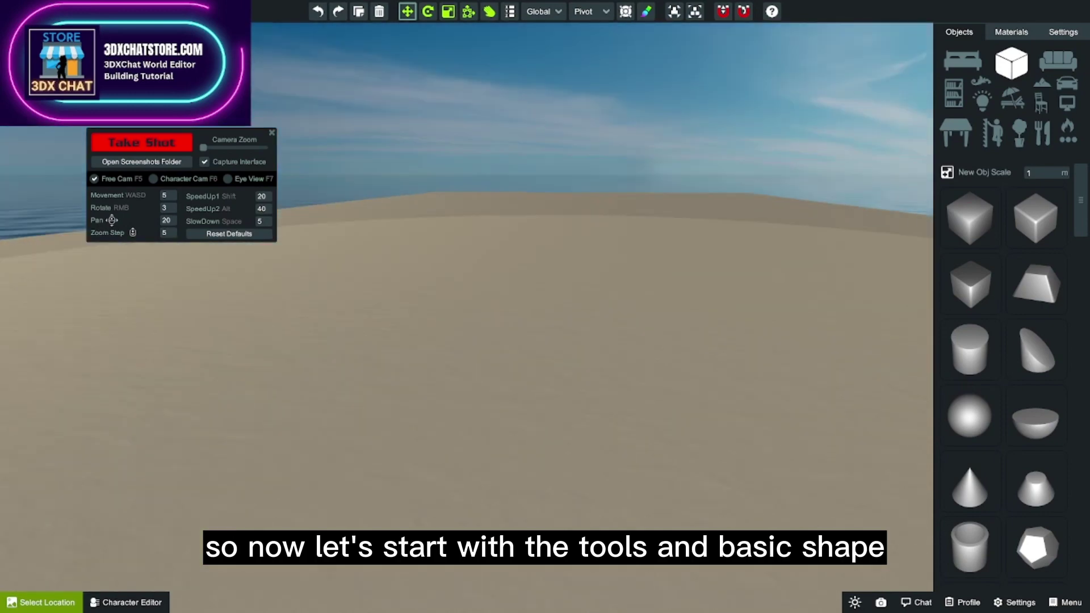
right_drag(466, 306, 398, 227)
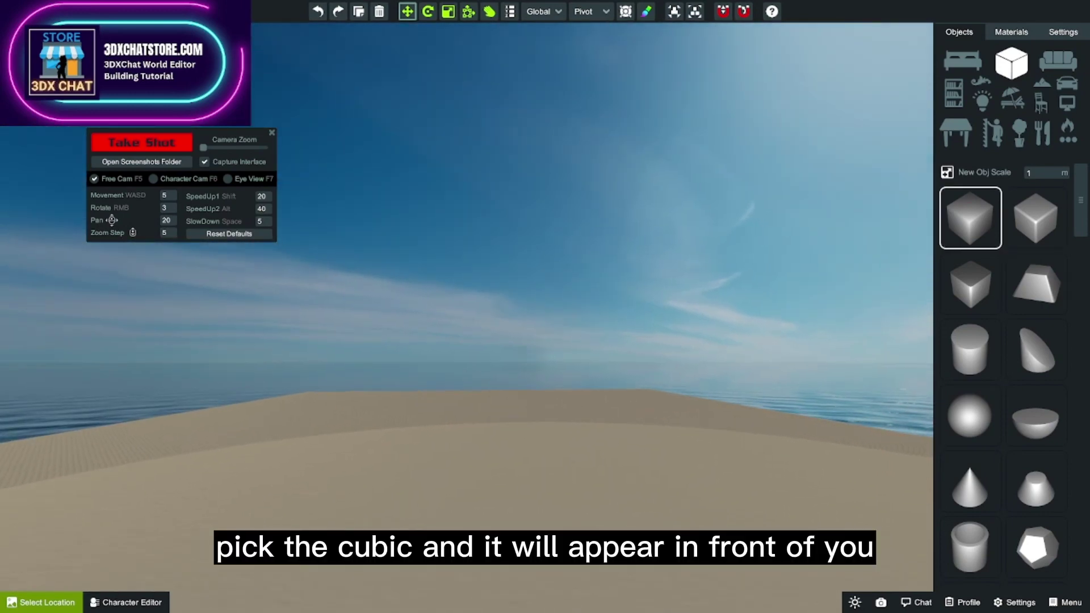
click(970, 218)
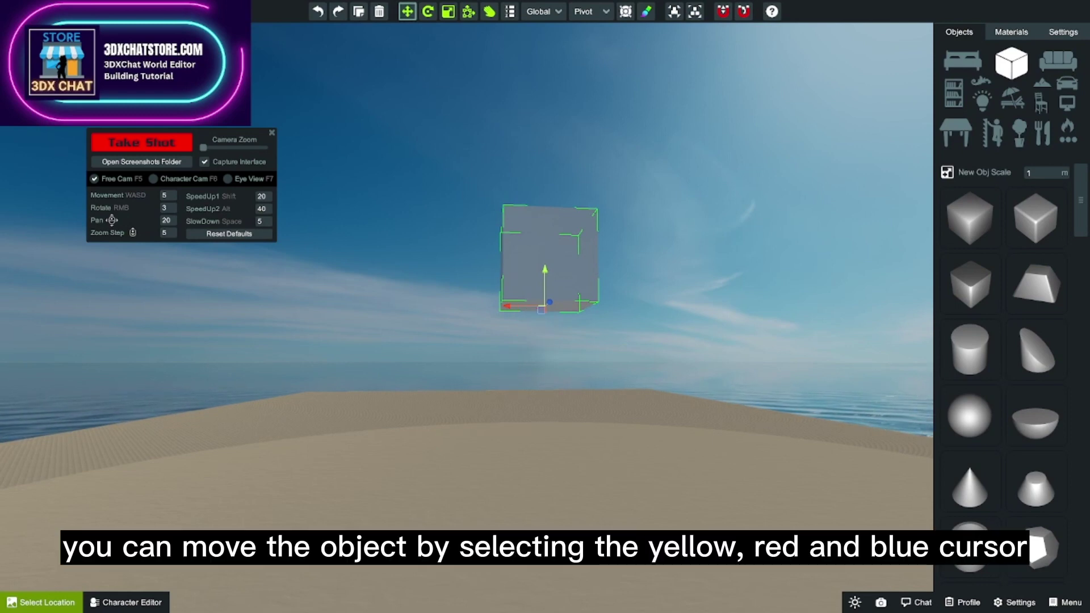
drag(545, 271, 544, 307)
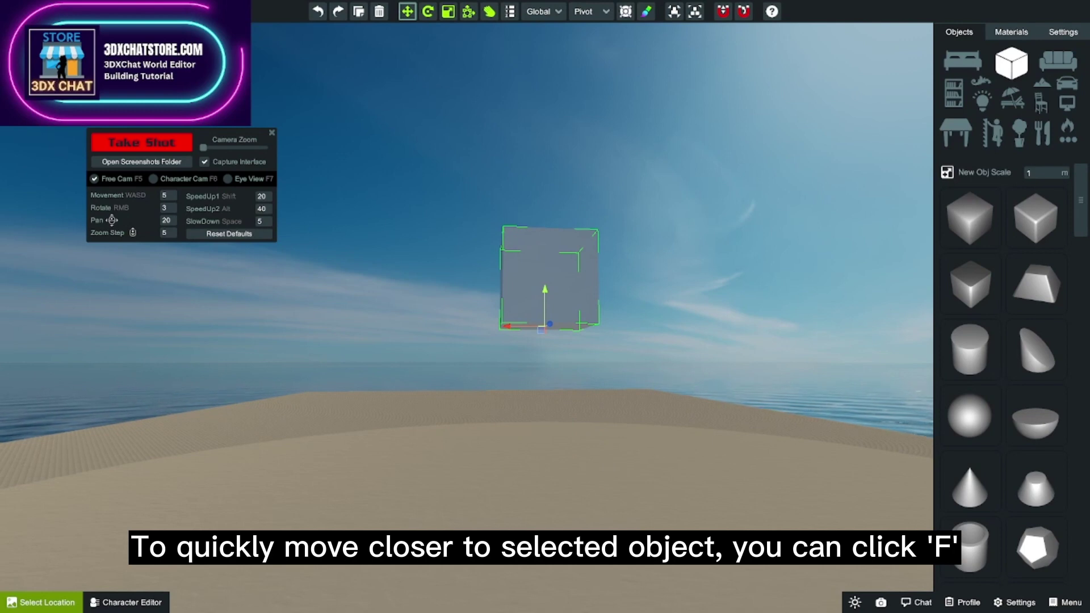
Step: Practise focusing the camera on the selected cube, backing away and viewing it from above and from the sides
key(f)
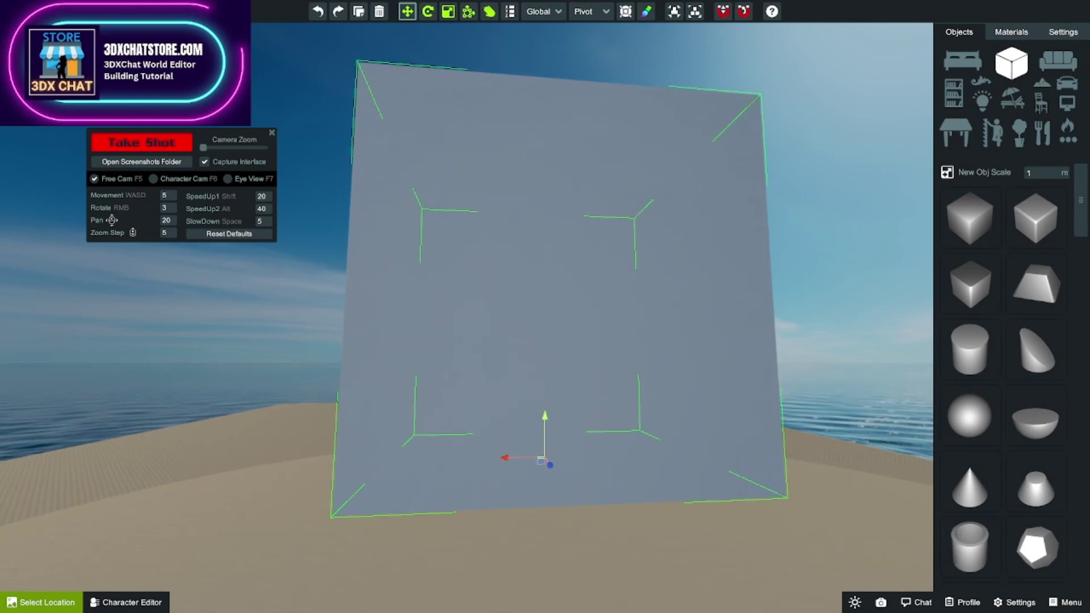
key(s)
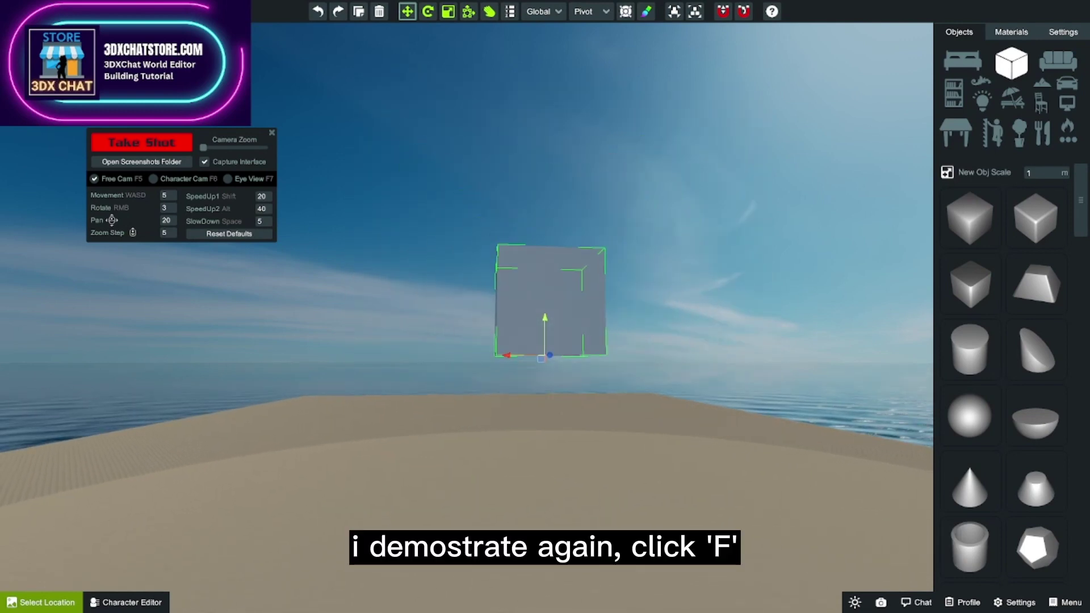
key(f)
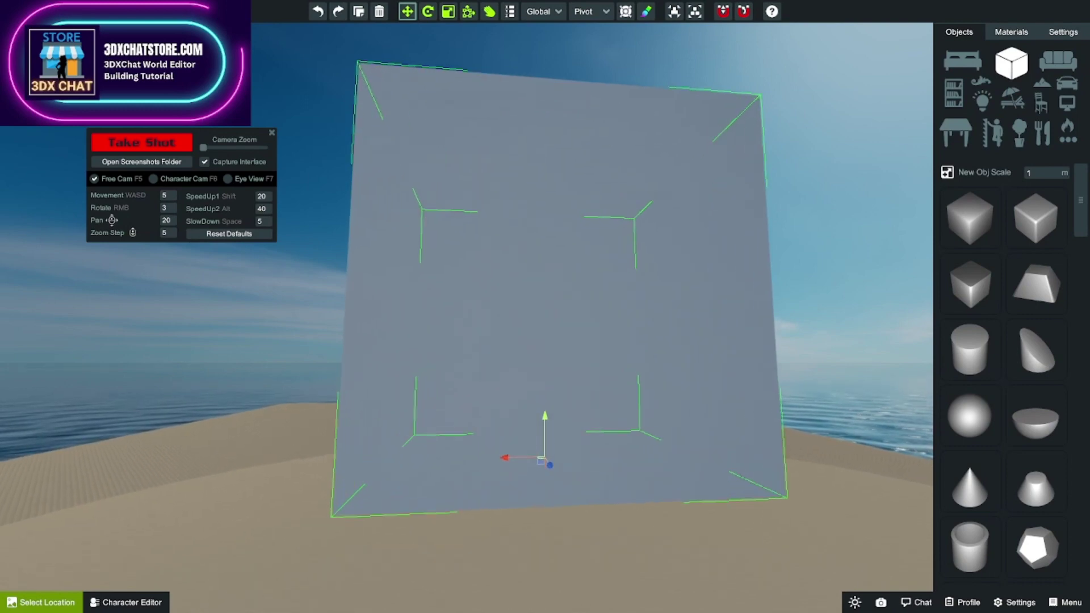
key(s)
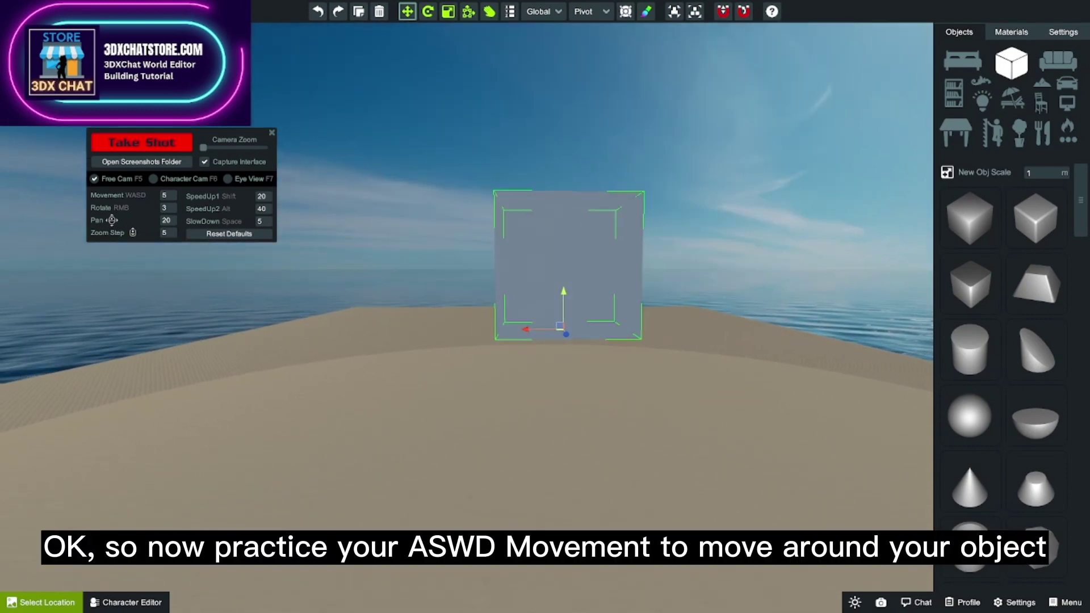
key(w)
right_drag(510, 307, 510, 397)
key(s)
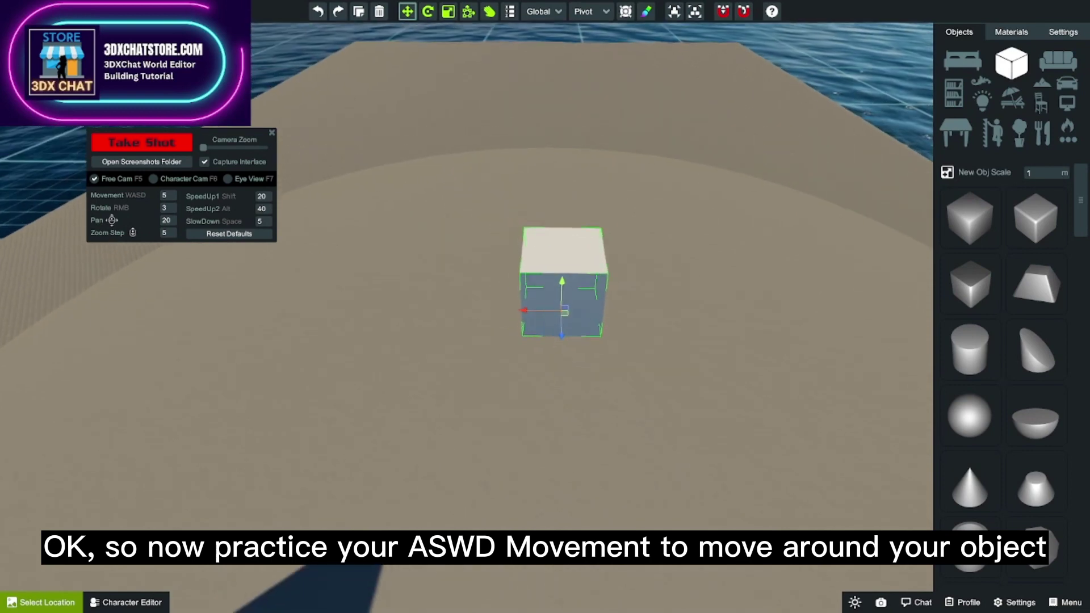
key(a)
right_drag(511, 307, 578, 323)
key(d)
key(a)
key(f)
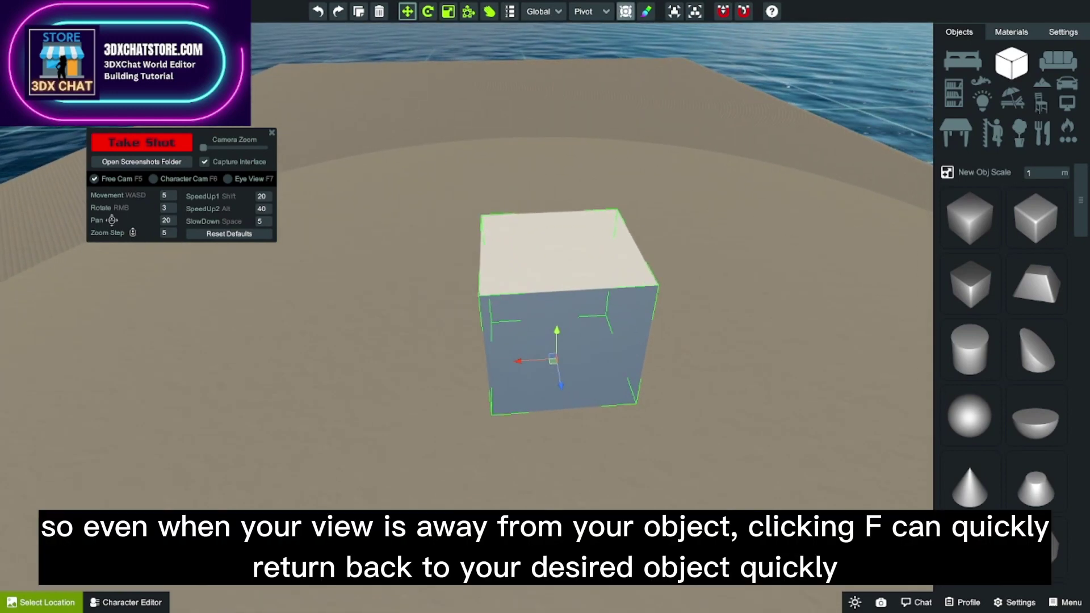
Step: Refocus on the cube after turning the view away, and examine it from the opposite side
key(f)
scroll(545, 306, down, 5)
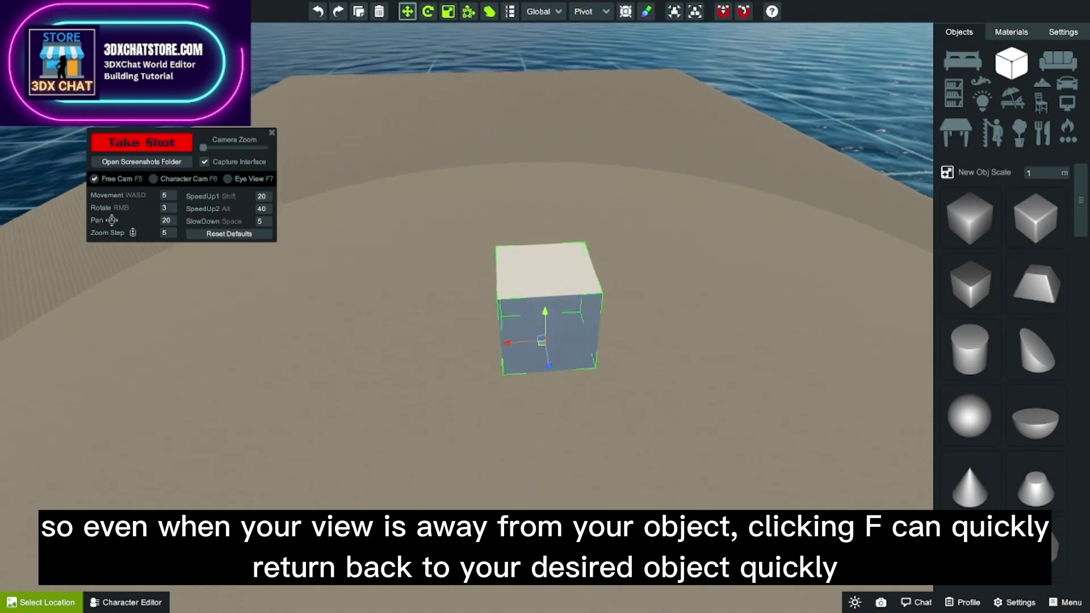
scroll(544, 306, down, 4)
right_drag(545, 306, 738, 193)
key(f)
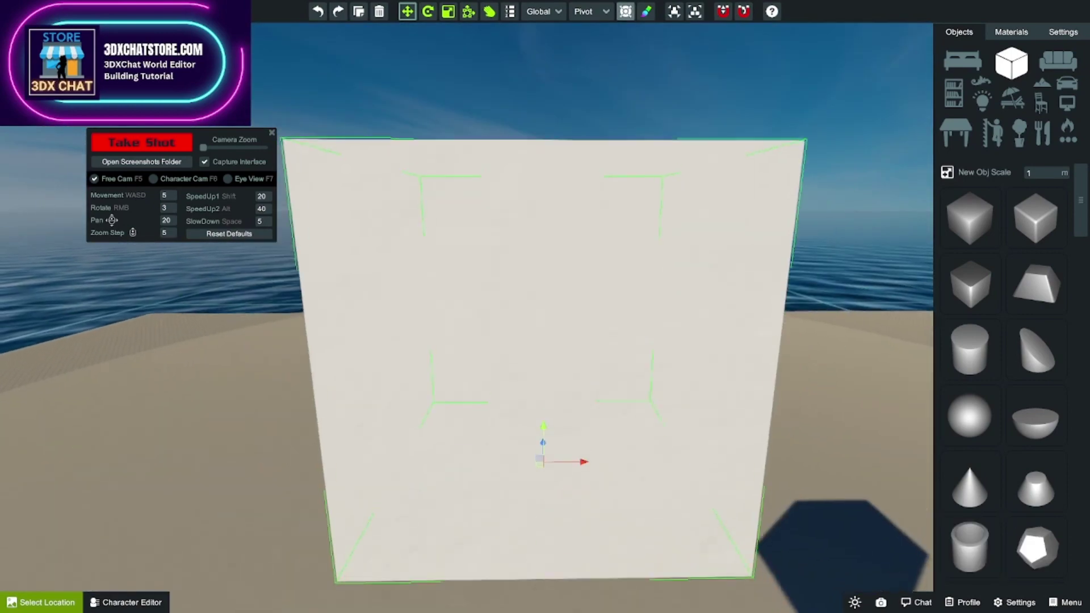
key(s)
key(d)
right_drag(545, 306, 314, 312)
key(s)
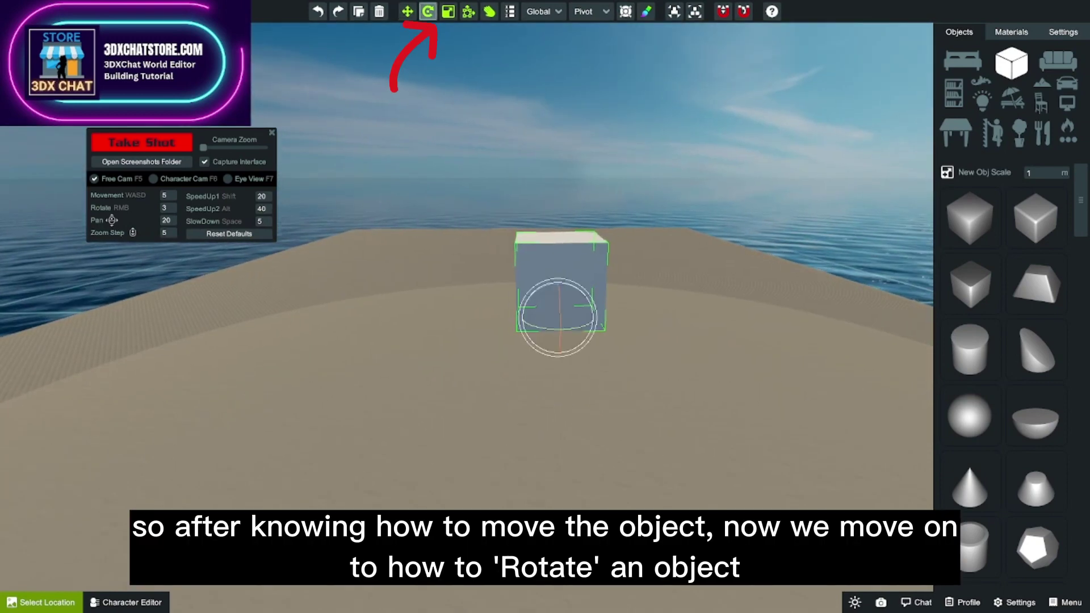
Step: Try rotating the cube around its vertical axis with the Rotate tool, and undo the rotation
drag(544, 328, 559, 287)
drag(561, 360, 560, 337)
click(318, 12)
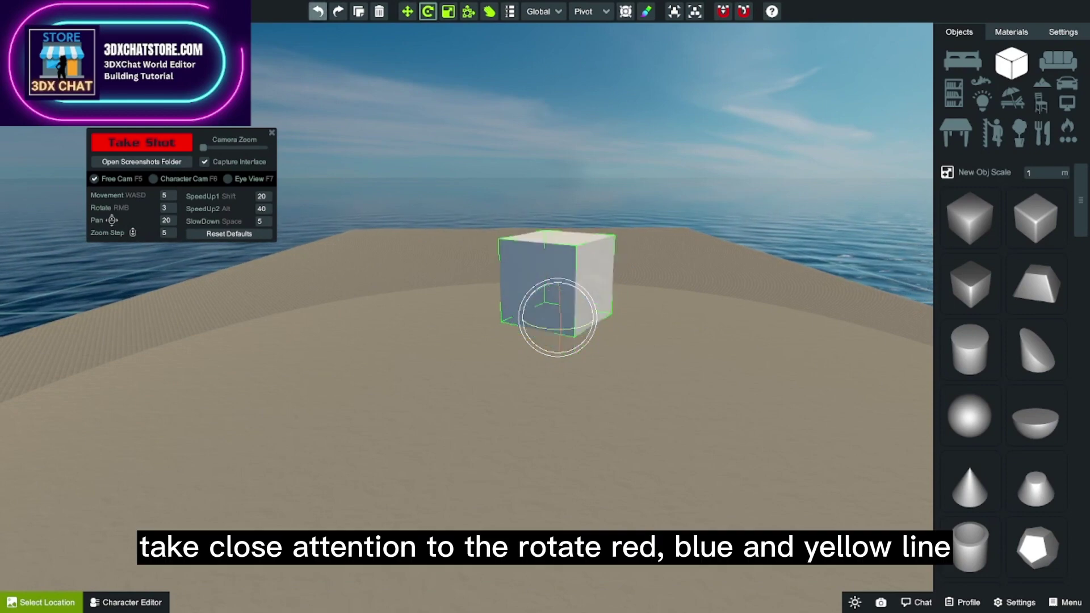
Step: Try tilting the cube around the red rotation axis from a closer view, and undo the tilt
right_drag(466, 318, 556, 358)
key(w)
key(a)
key(s)
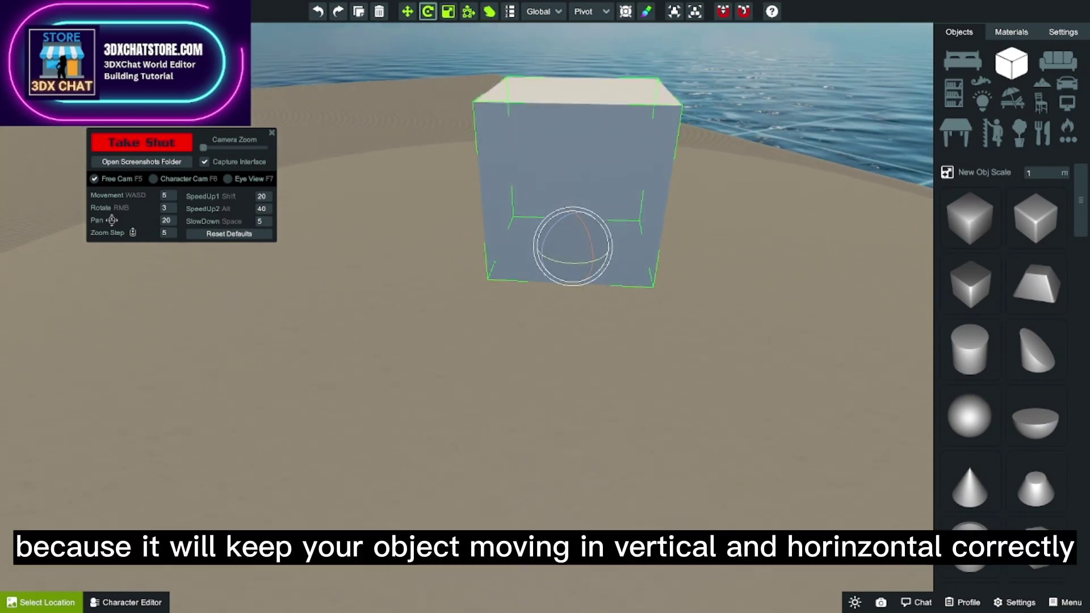
drag(592, 247, 592, 259)
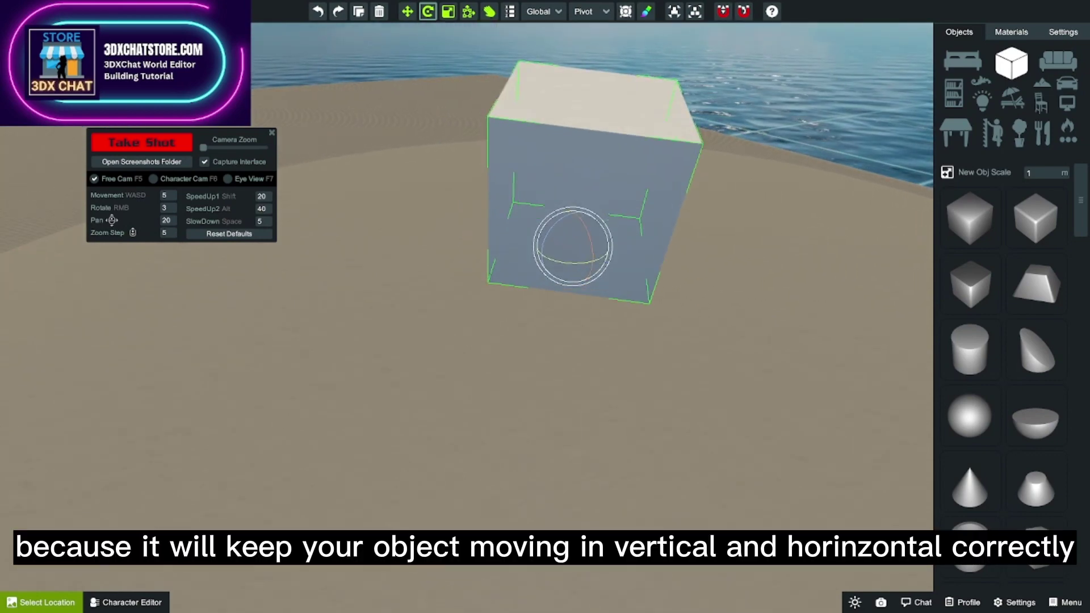
click(317, 12)
Step: Try another rotation of the cube with the rotation rings, and undo the changes until it is straight again
drag(549, 226, 587, 253)
key(ctrl+z)
key(ctrl+z)
key(ctrl+z)
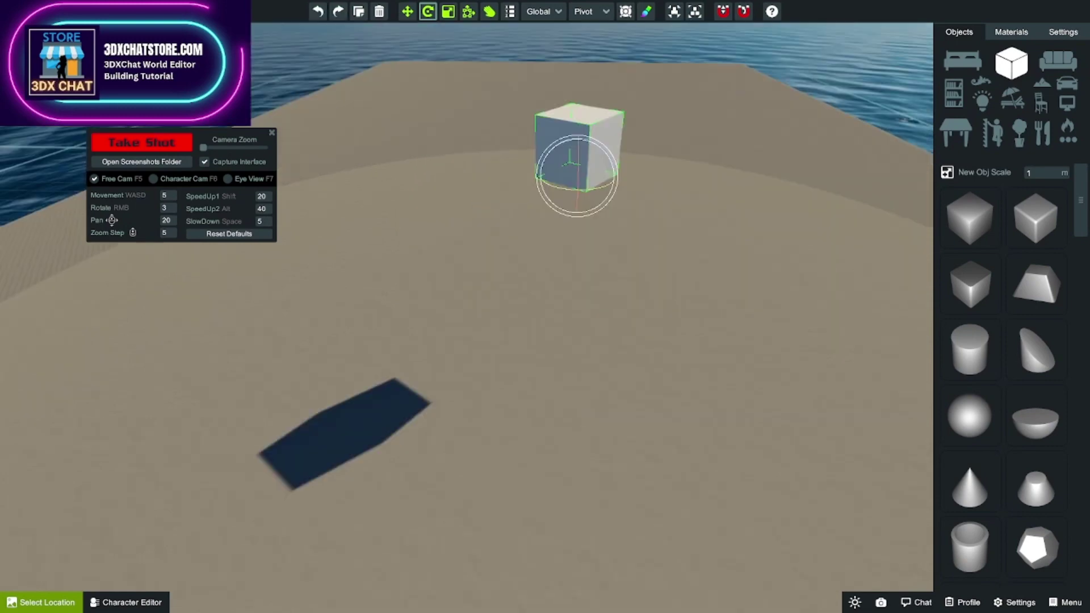
right_drag(568, 340, 593, 347)
key(ctrl+z)
key(ctrl+z)
key(ctrl+z)
Step: Select the land platform and try rotating it around its vertical axis, out of line with the ocean grid
key(s)
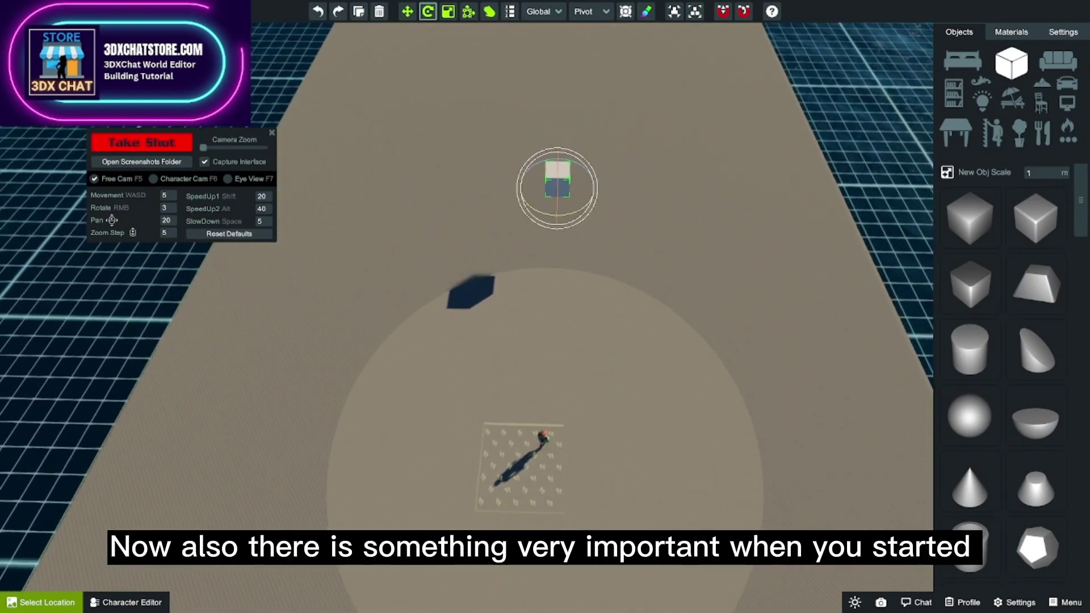
key(s)
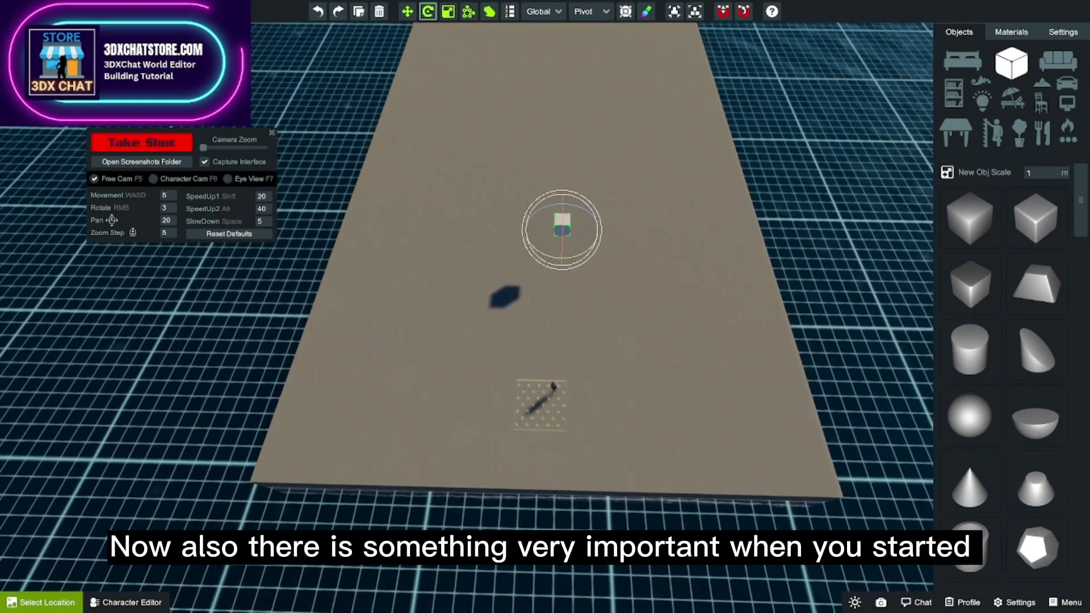
key(s)
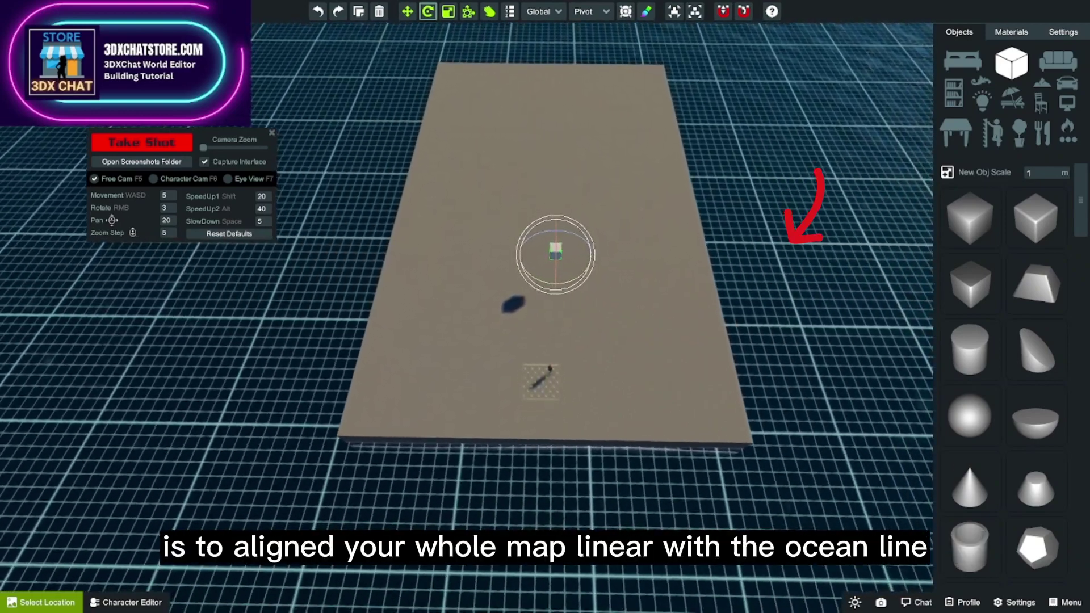
key(s)
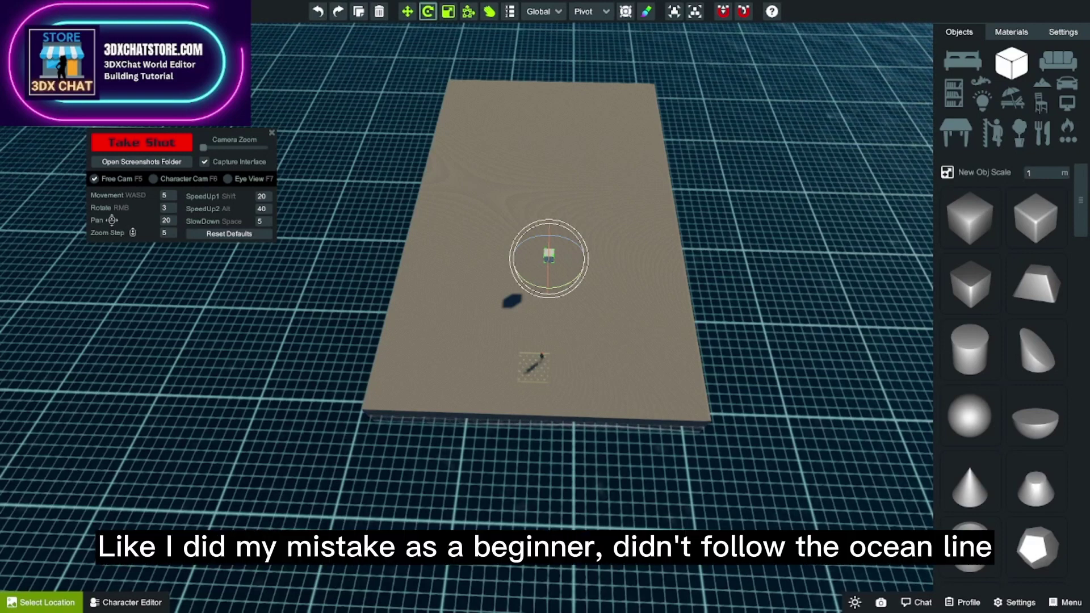
click(545, 205)
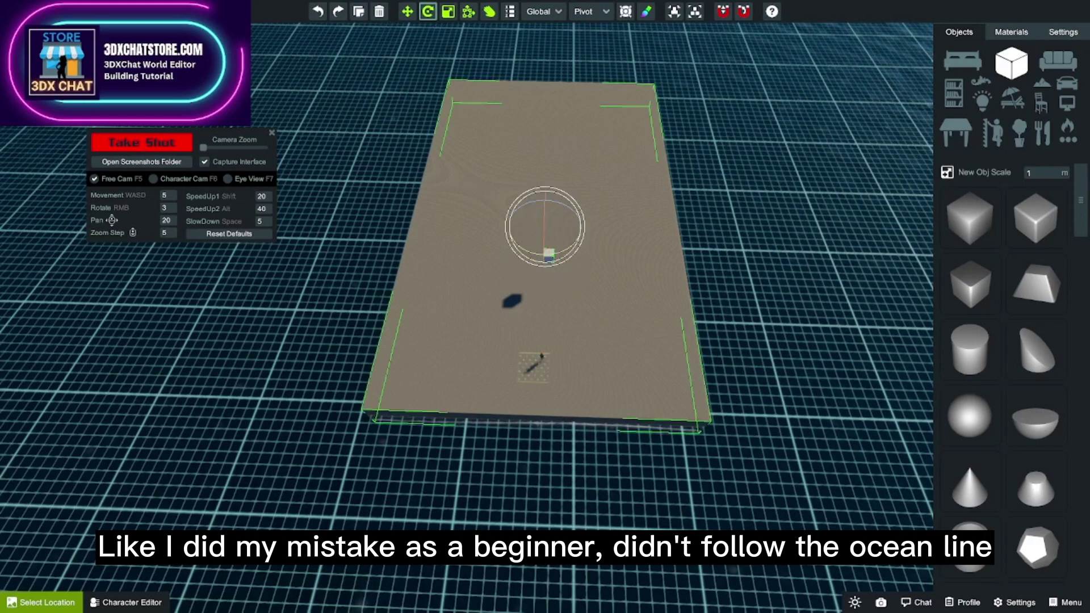
drag(532, 253, 507, 236)
key(Escape)
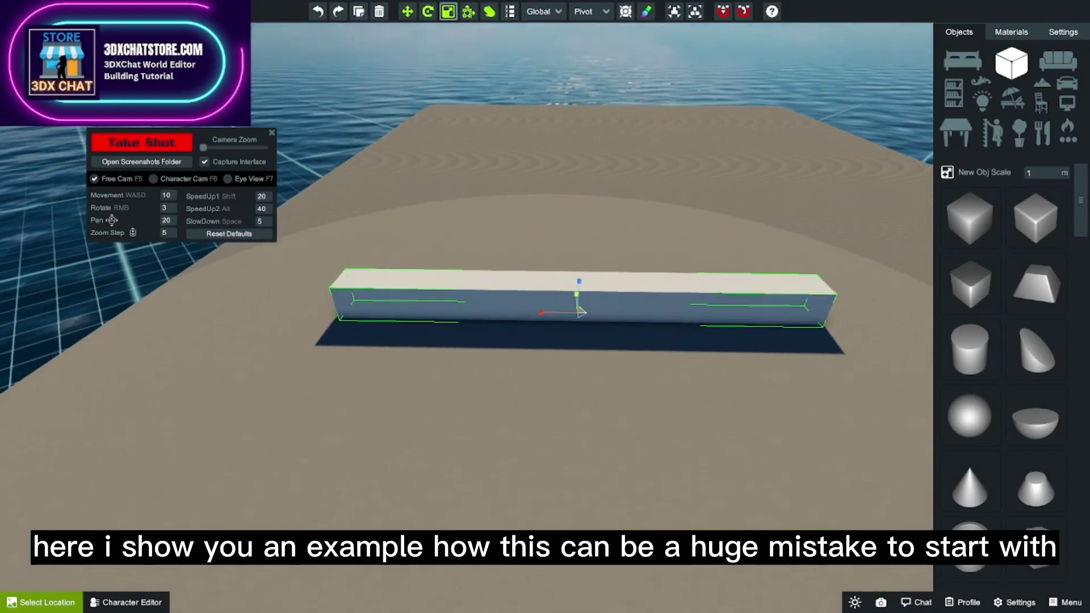
Step: Try adding a new cube at the long bar and lowering it along the vertical axis to compare their alignment
right_drag(578, 310, 536, 255)
key(Escape)
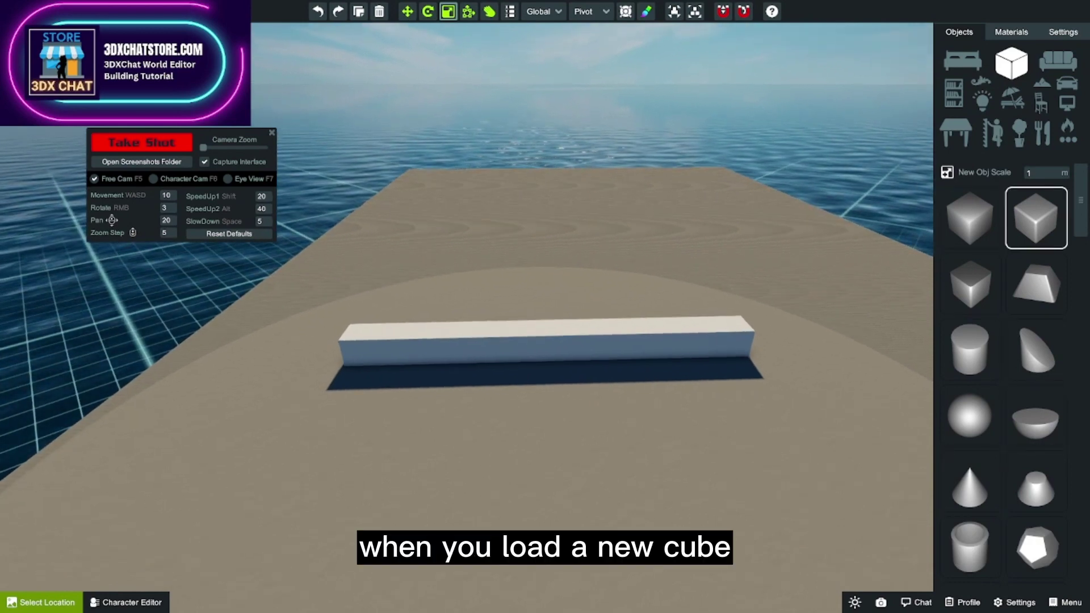
click(1036, 217)
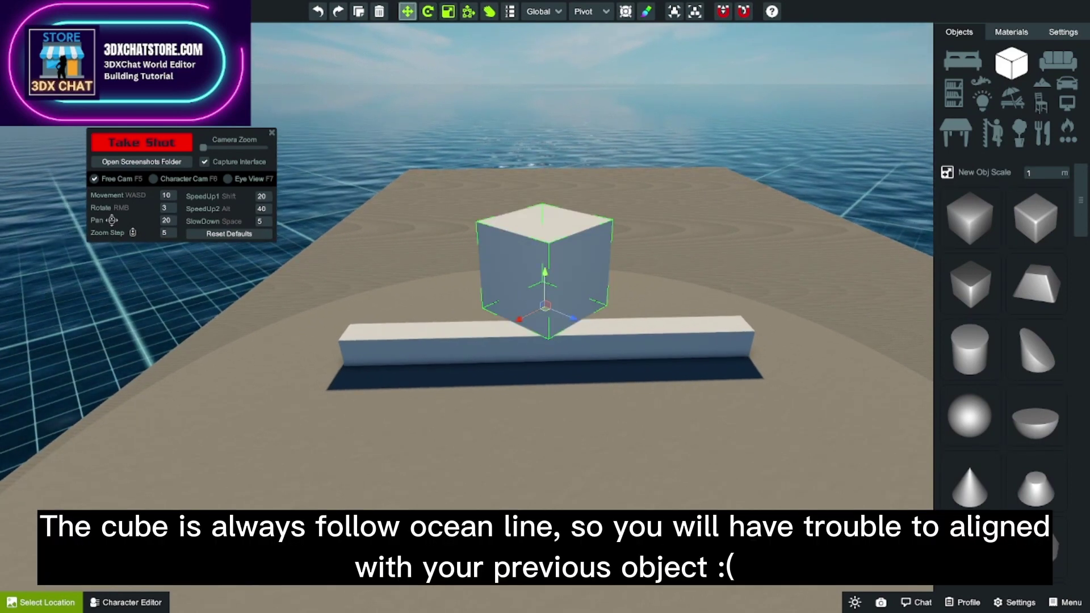
drag(545, 274, 545, 483)
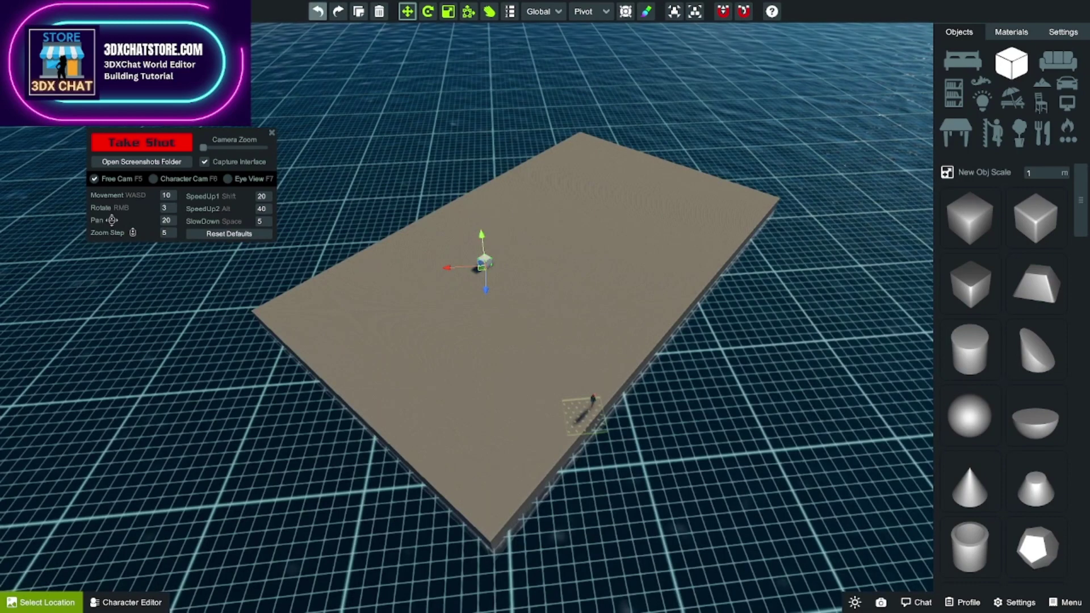
Step: Undo the example edits until the land platform is aligned with the ocean grid again
click(317, 12)
click(317, 12)
click(318, 11)
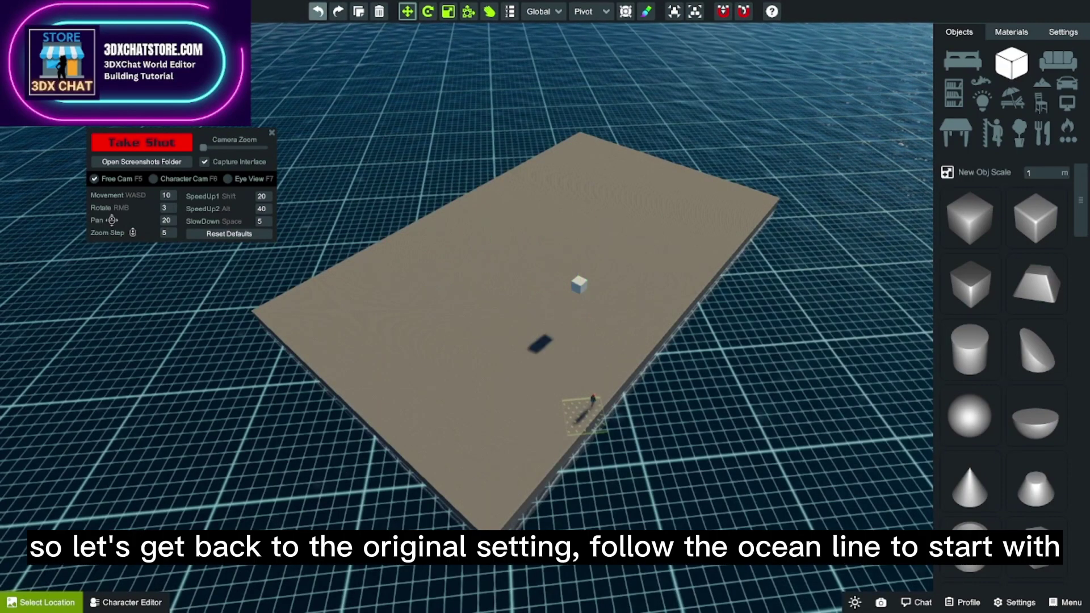
click(317, 11)
click(318, 11)
right_drag(545, 306, 559, 298)
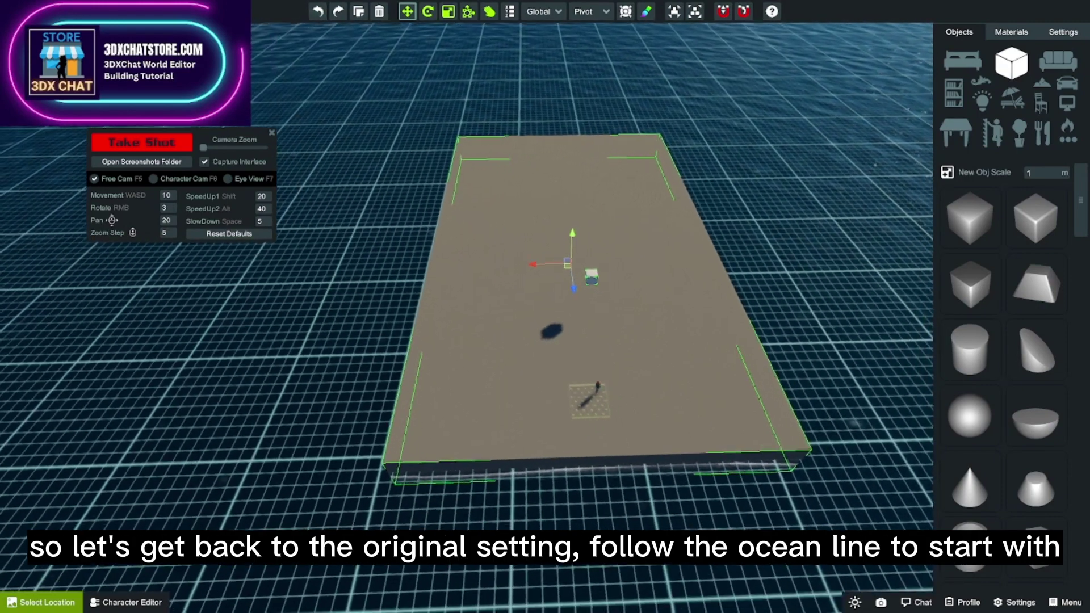
Step: Focus the camera closely on the cube and set the free camera's movement speed to 5
key(f)
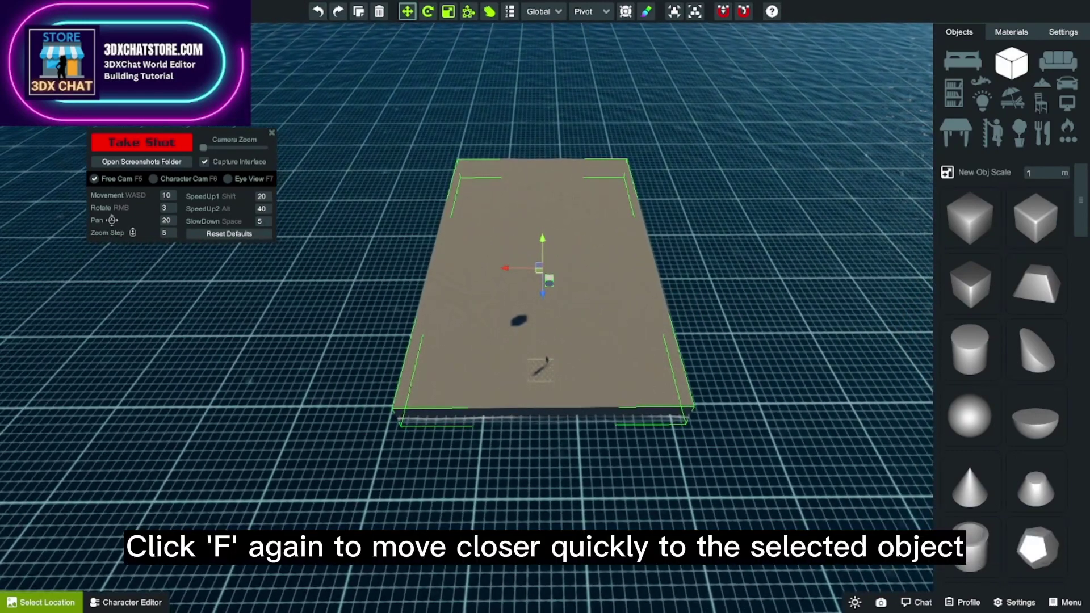
key(f)
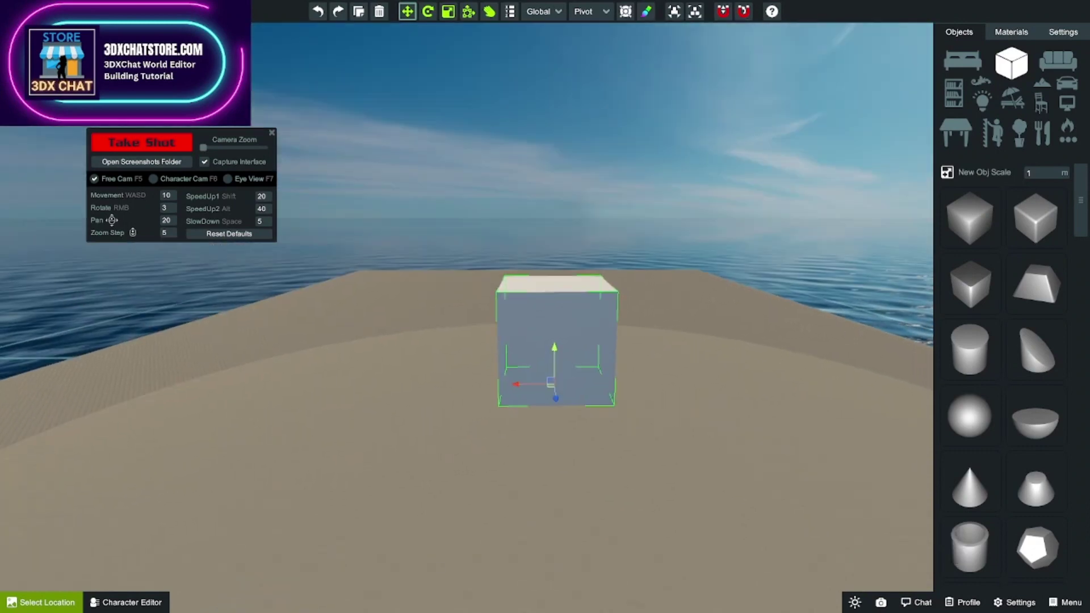
text(5)
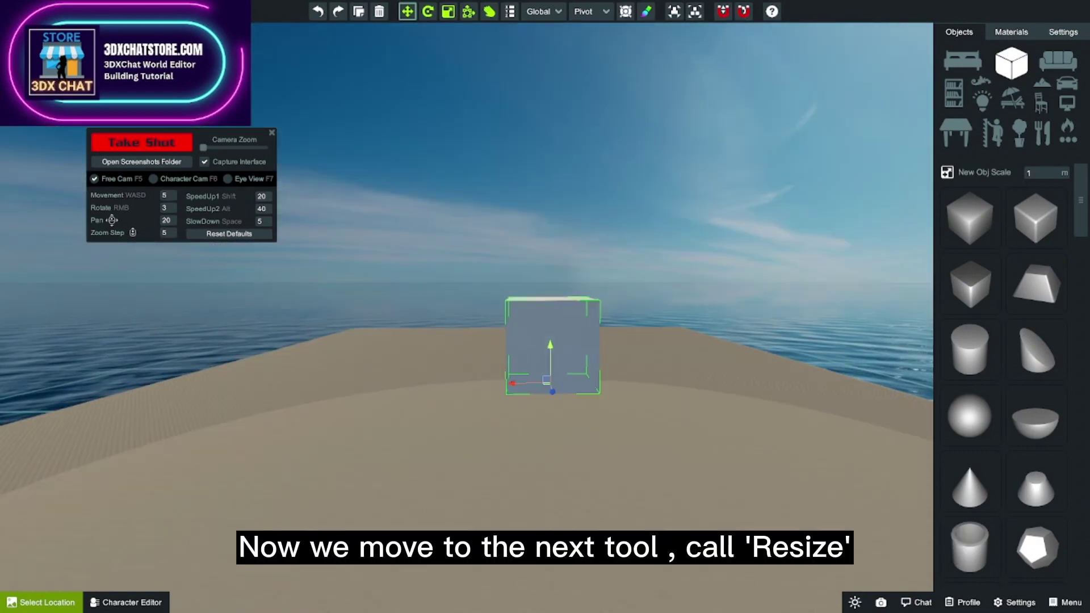
Step: Slightly reduce the cube's height with the Resize tool
click(428, 11)
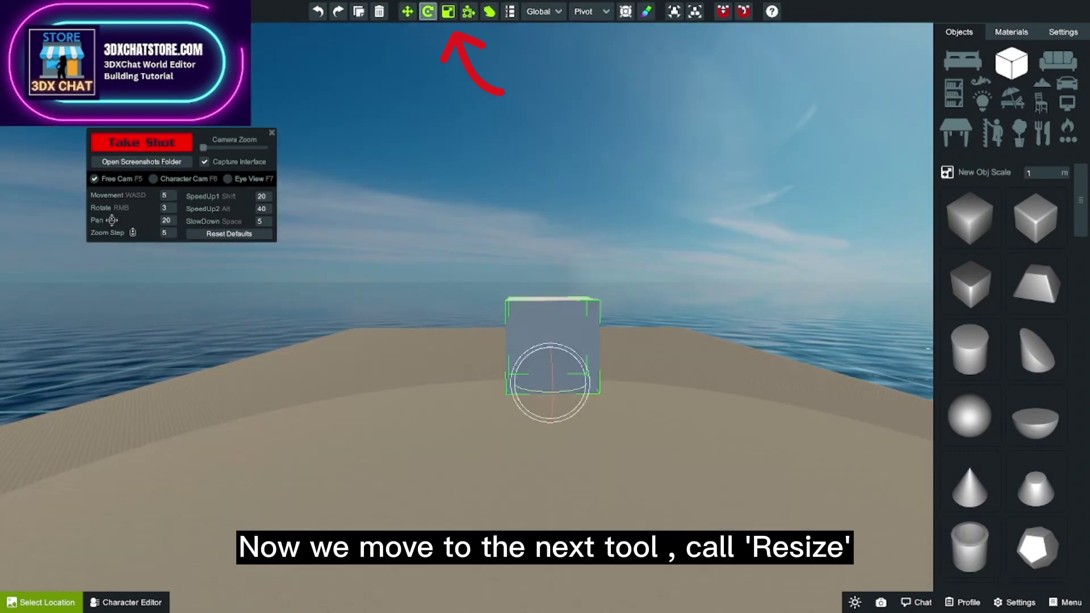
key(r)
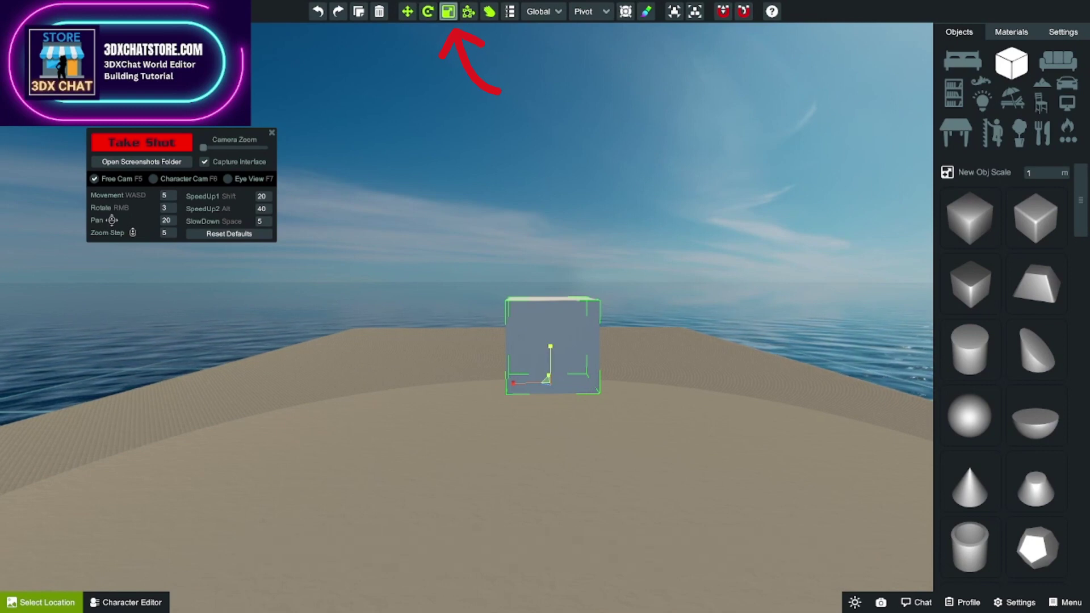
mouse_move(550, 345)
mouse_down()
mouse_move(550, 260)
mouse_move(550, 347)
mouse_up()
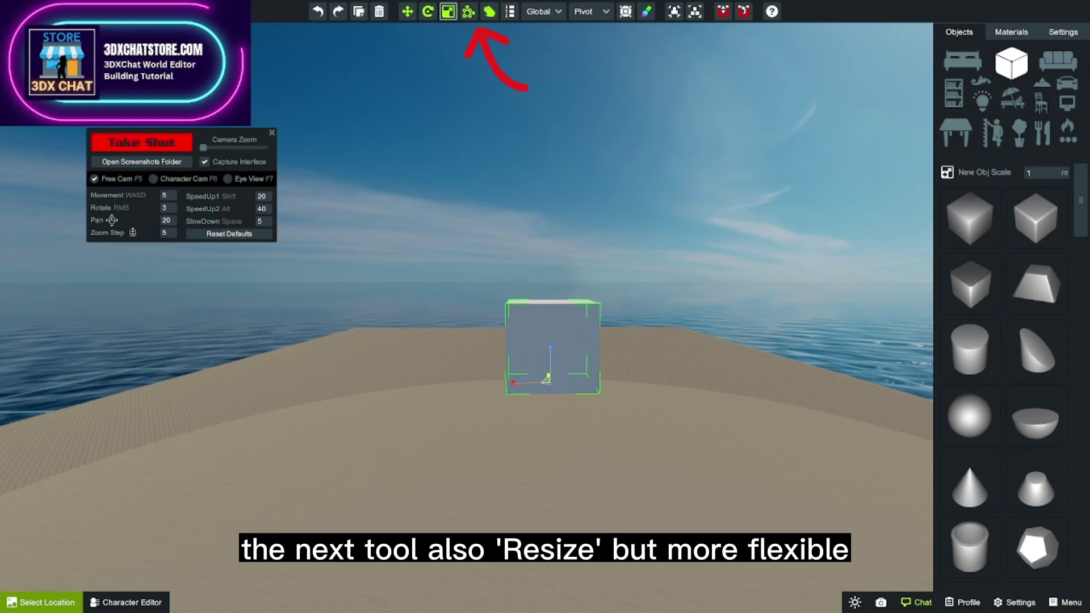
Step: Try stretching the cube upward, outward on both sides and in depth with the flexible face-resize tool
click(468, 11)
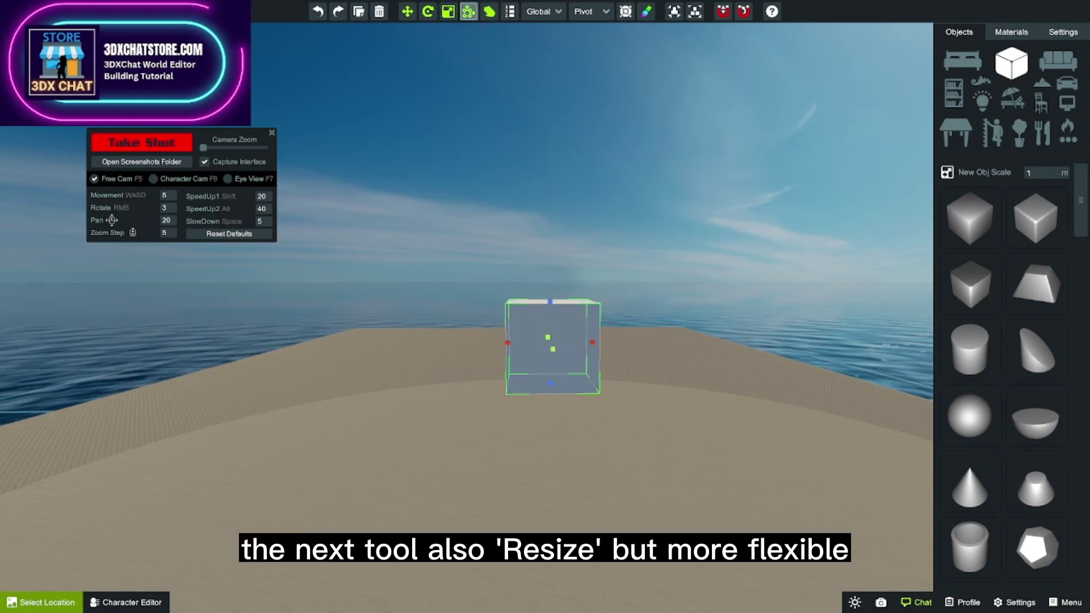
drag(550, 301, 550, 252)
drag(507, 318, 427, 319)
drag(593, 318, 653, 319)
mouse_move(543, 322)
mouse_down()
mouse_move(557, 357)
mouse_move(536, 306)
mouse_up()
scroll(543, 332, up, 2)
Step: Undo the face stretches on the cube
click(317, 12)
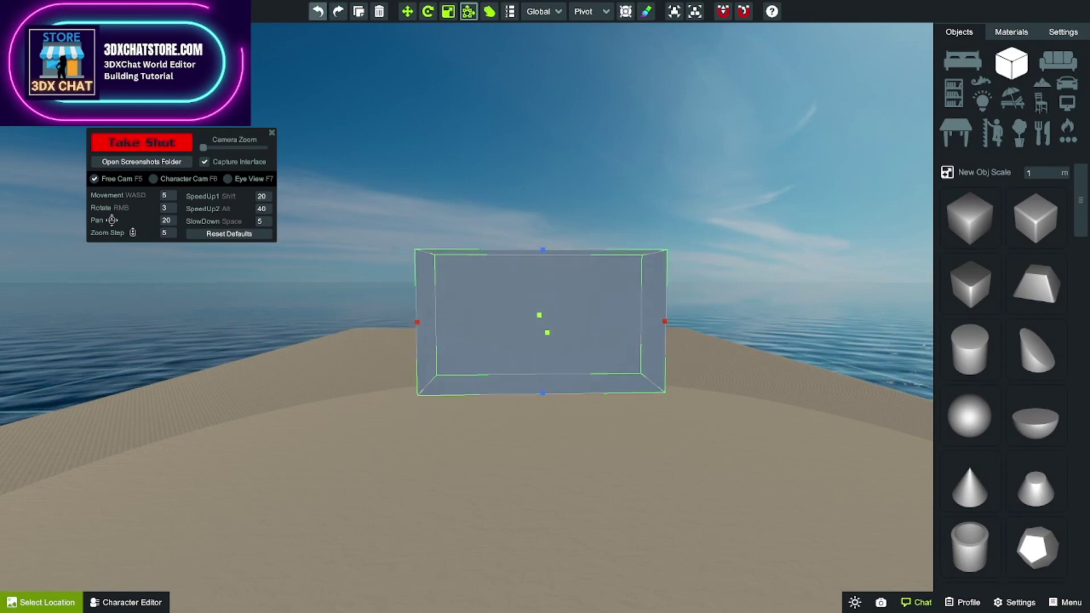
click(317, 11)
click(317, 11)
click(317, 12)
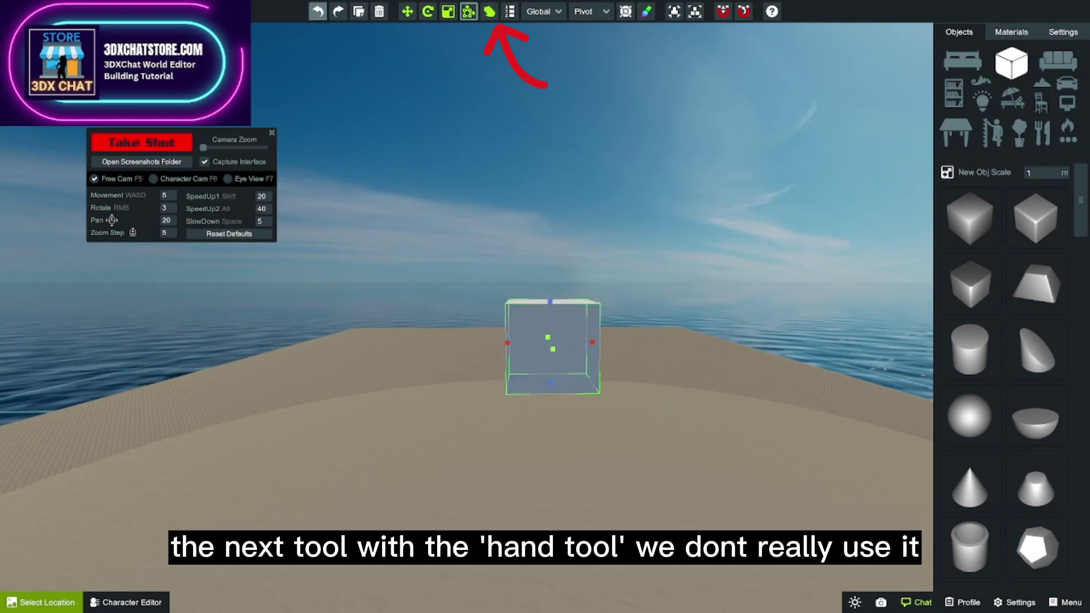
Step: Shift the cube freely up and away over the land with the hand tool, and return to the Move tool
click(489, 12)
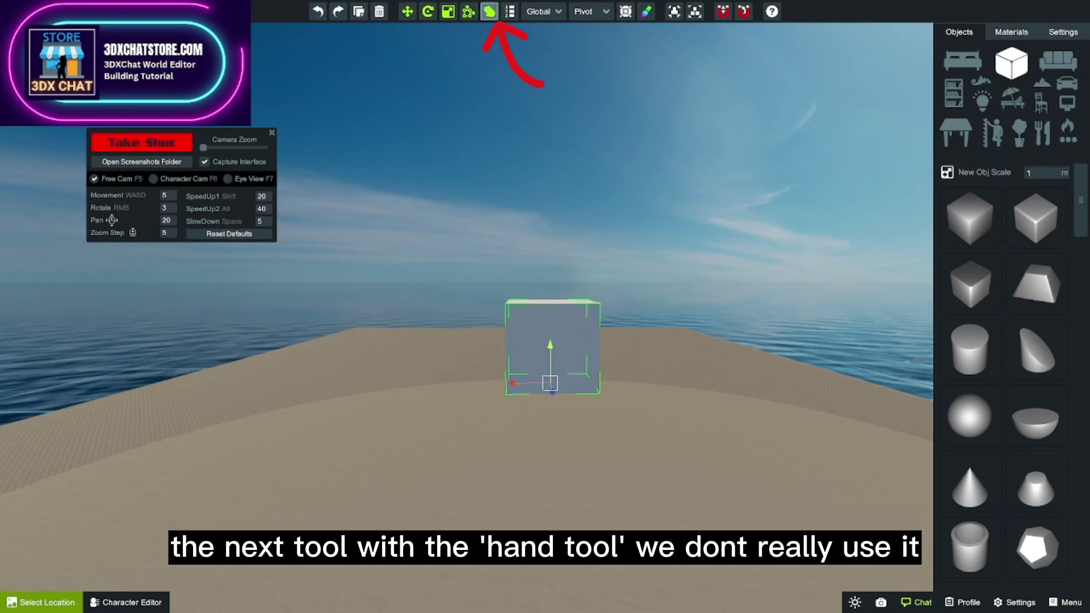
drag(549, 383, 527, 297)
click(408, 11)
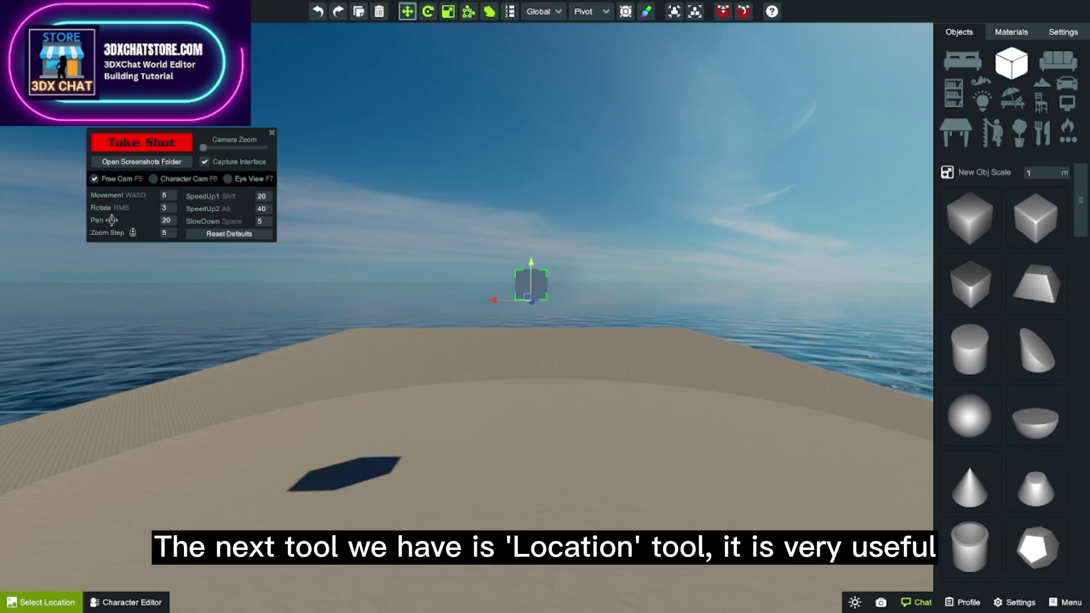
Step: Show the Transform values, select the spawn point and set its position to X 0, Y 0, Z 0
click(510, 11)
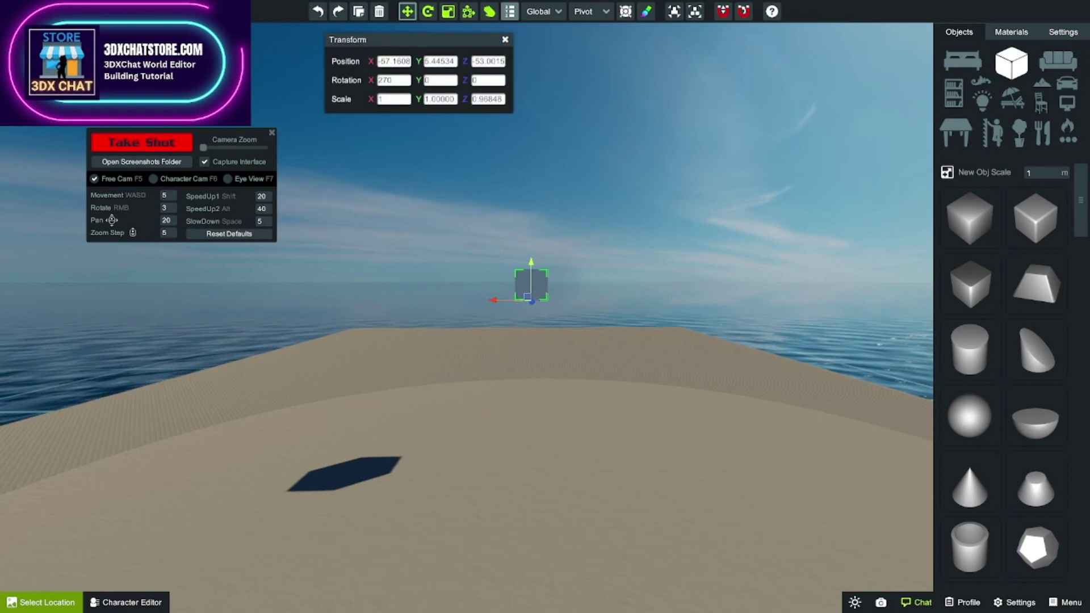
key(s)
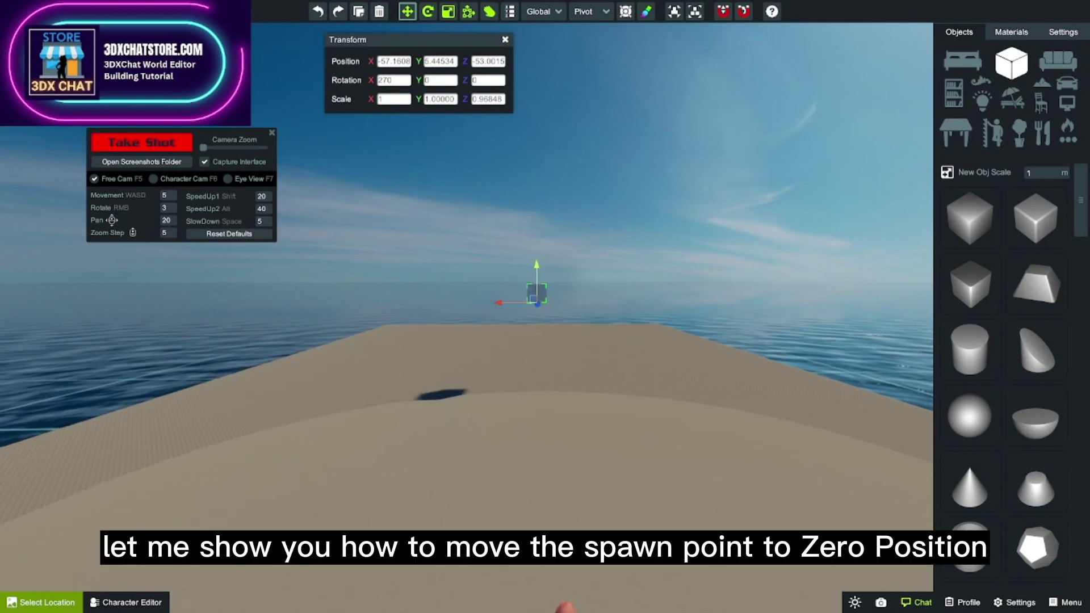
right_drag(534, 363, 528, 443)
click(528, 445)
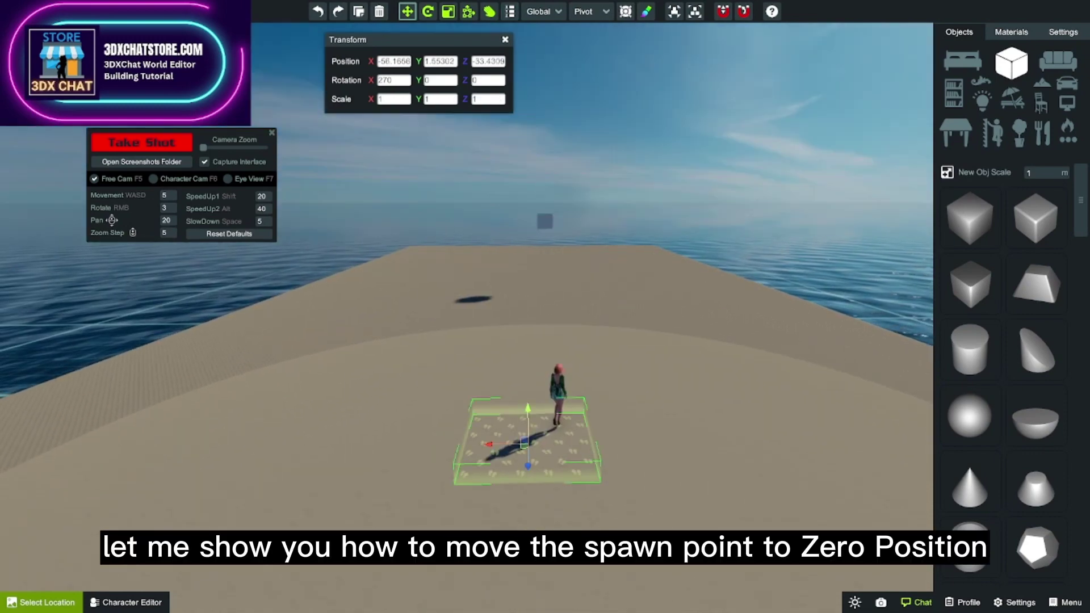
click(394, 61)
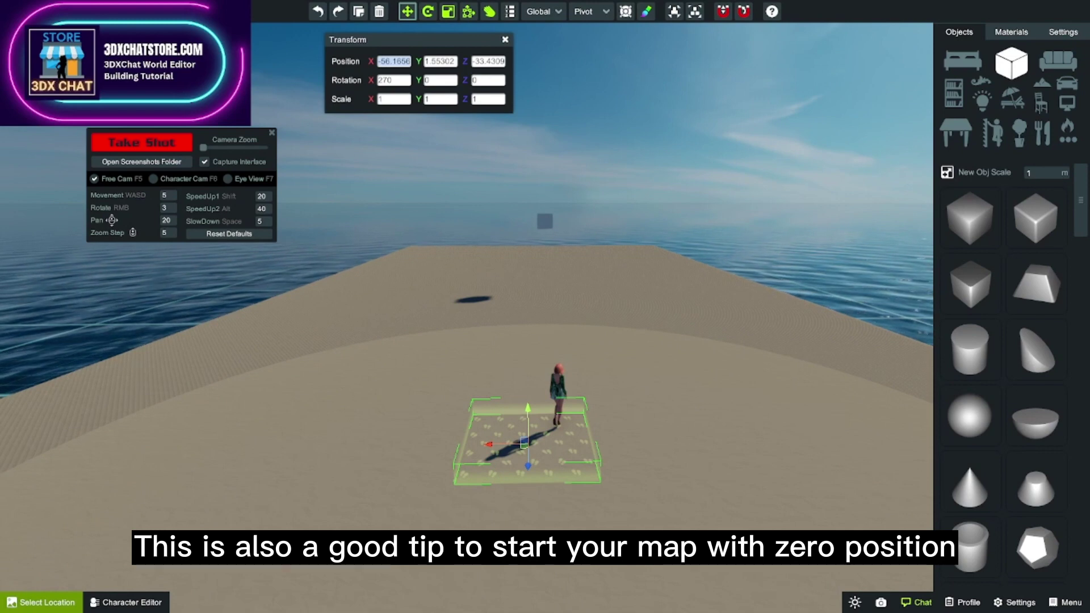
text(0)
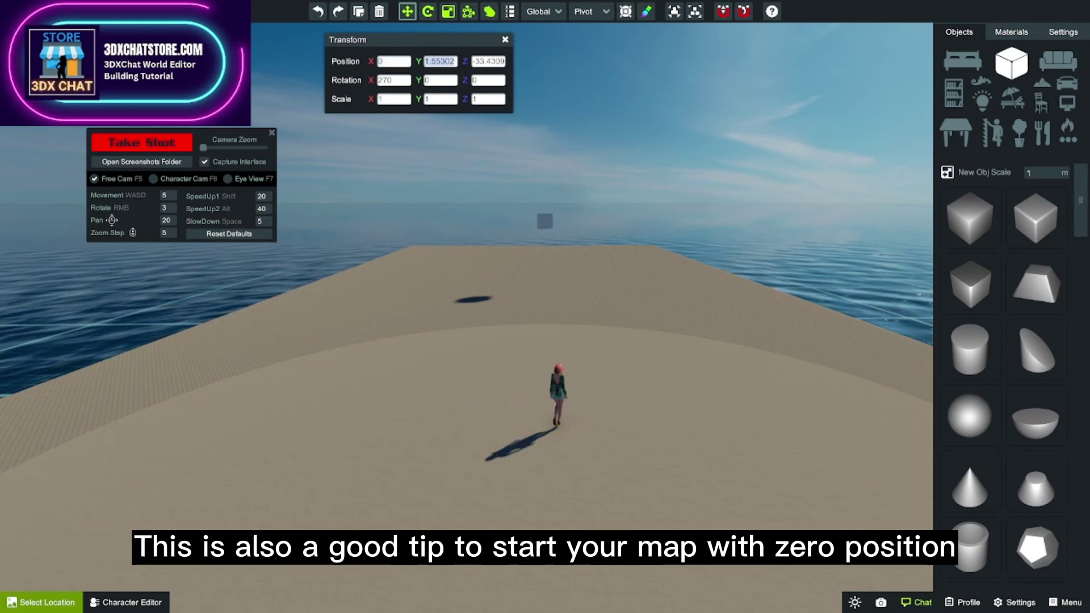
text(0)
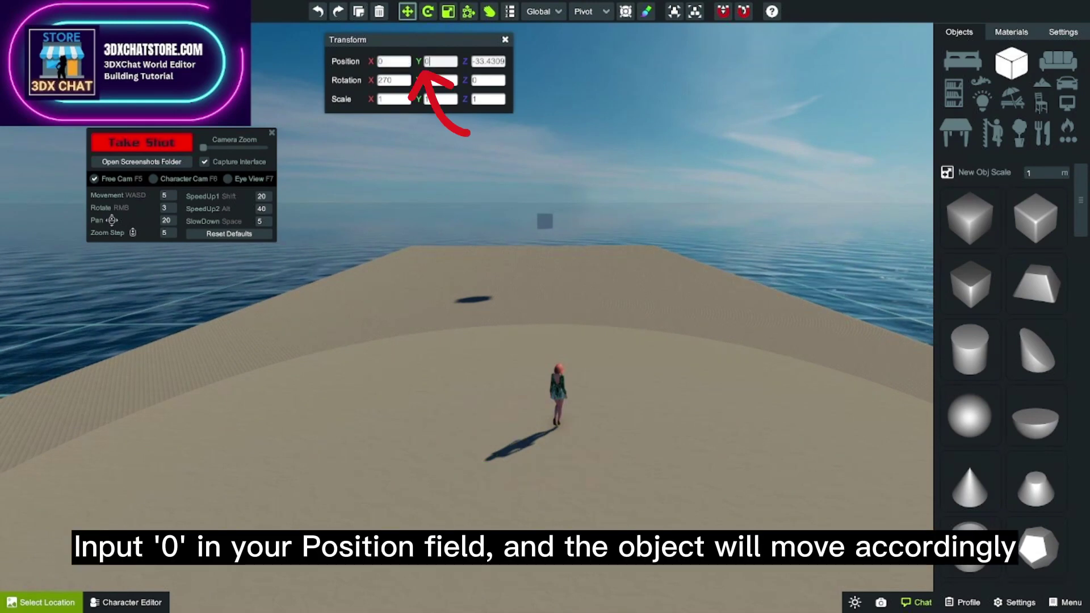
click(488, 61)
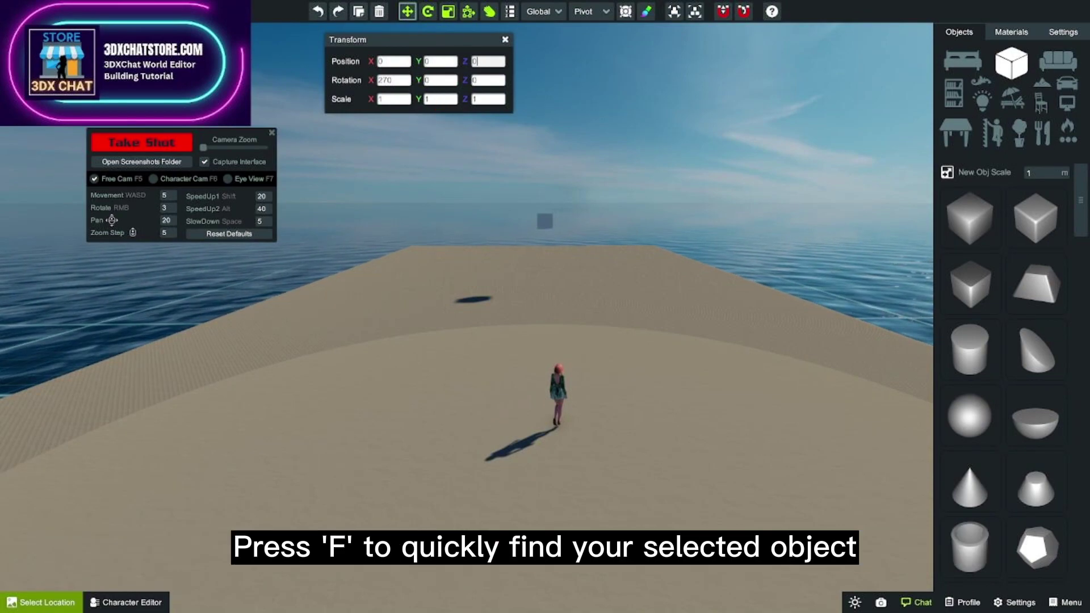
Step: Focus on the relocated spawn point and examine it from above on the ocean grid
text(f)
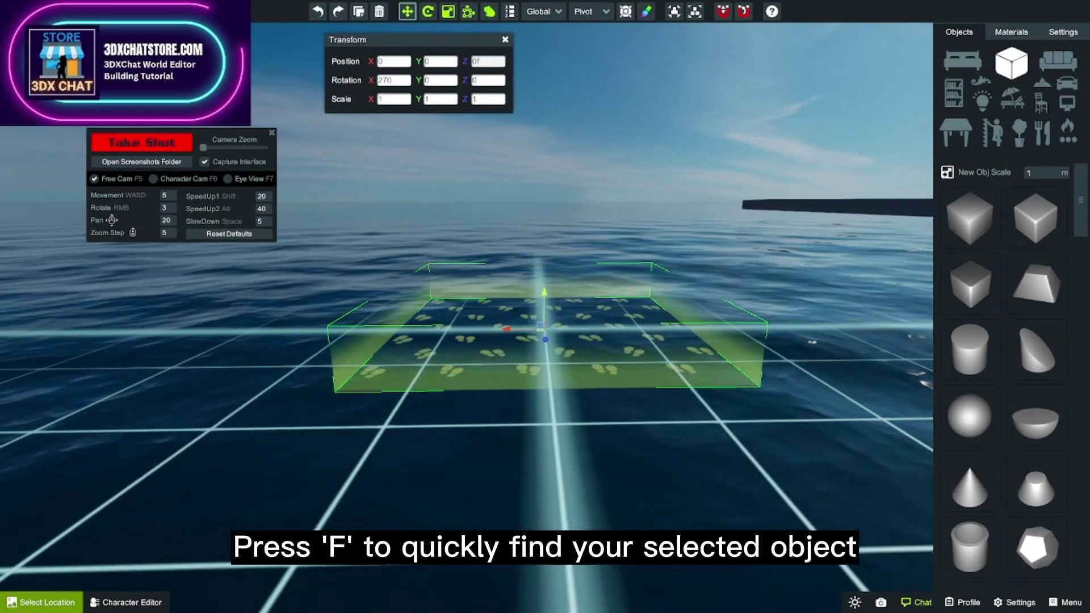
right_drag(545, 306, 568, 170)
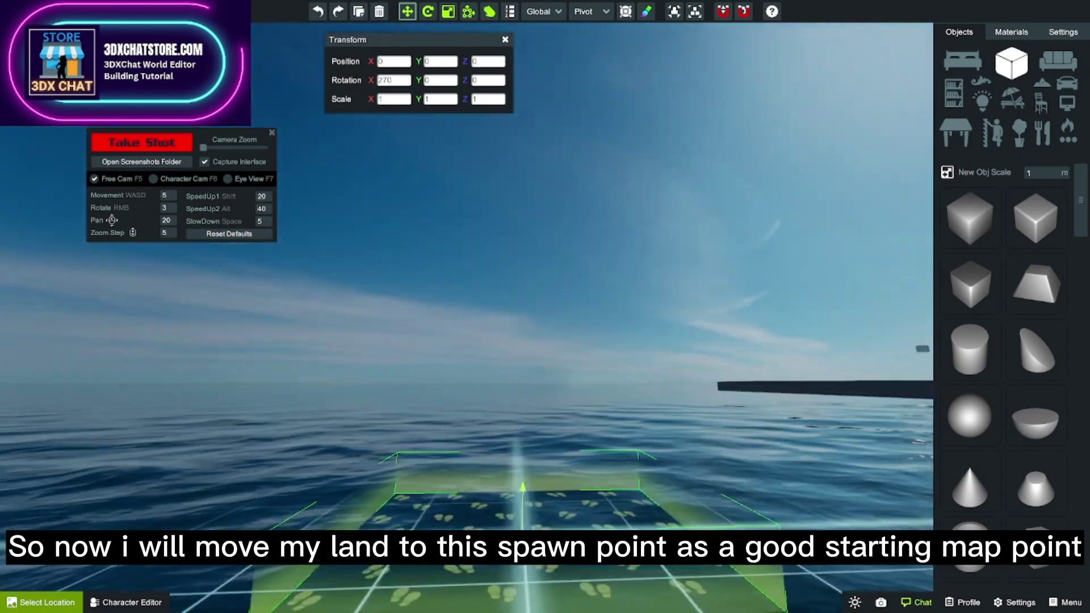
scroll(545, 307, up, 2)
right_drag(545, 227, 542, 374)
scroll(542, 341, down, 6)
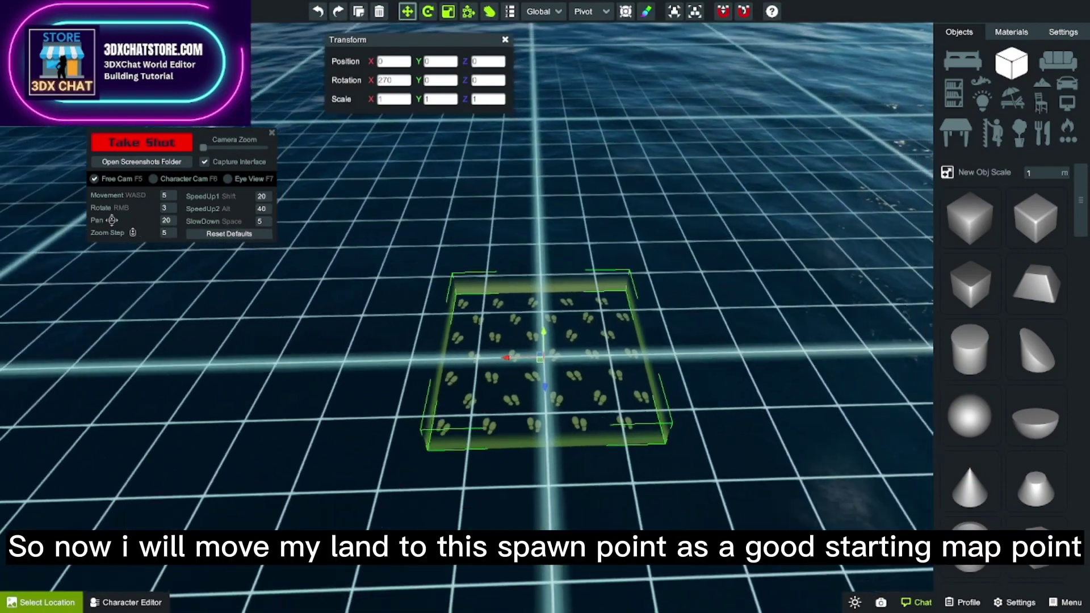
Step: Select the land and move it across the grid over the spawn point, to about X -1.5, Z -13.7
key(s)
key(d)
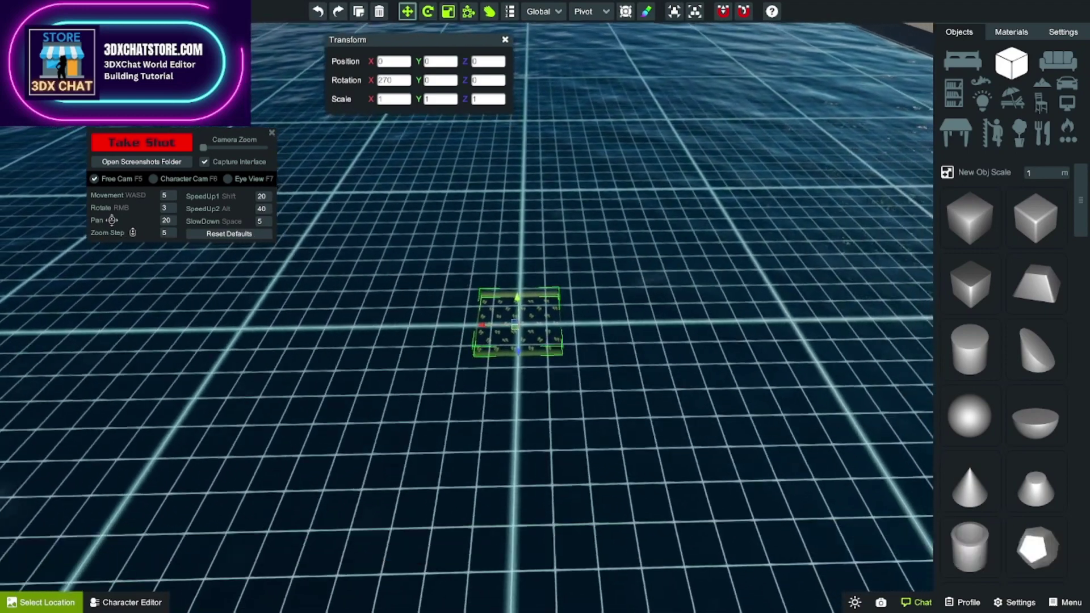
key(s)
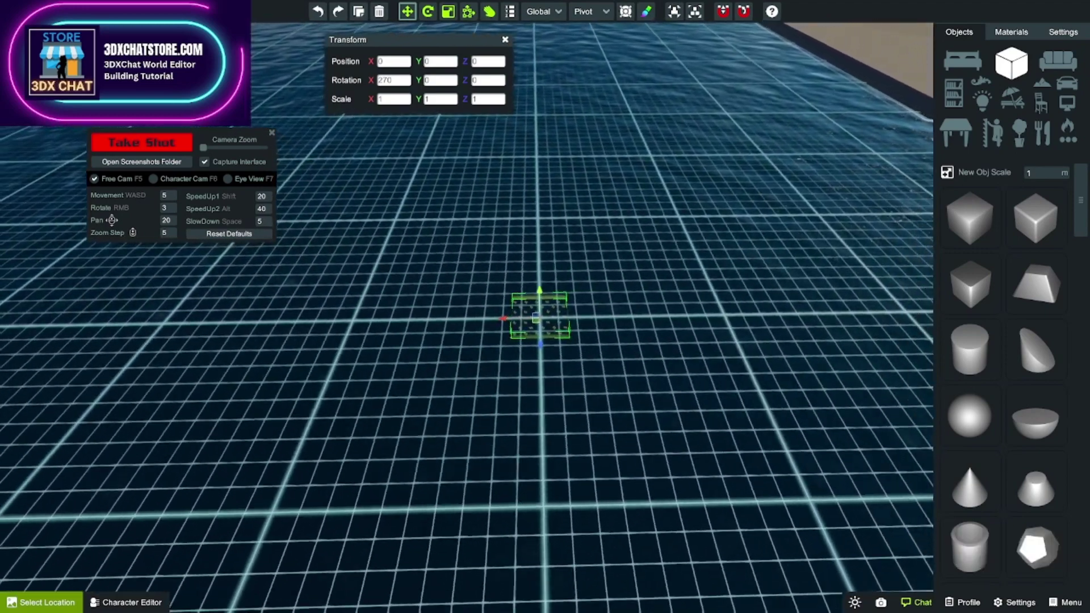
right_drag(822, 170, 823, 136)
click(823, 136)
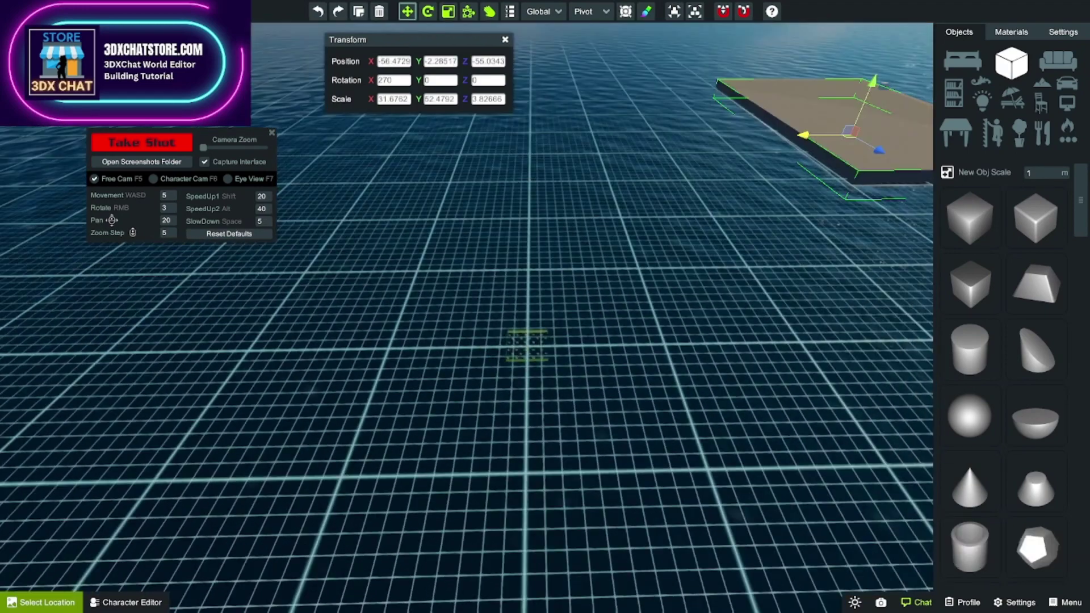
drag(611, 137, 544, 290)
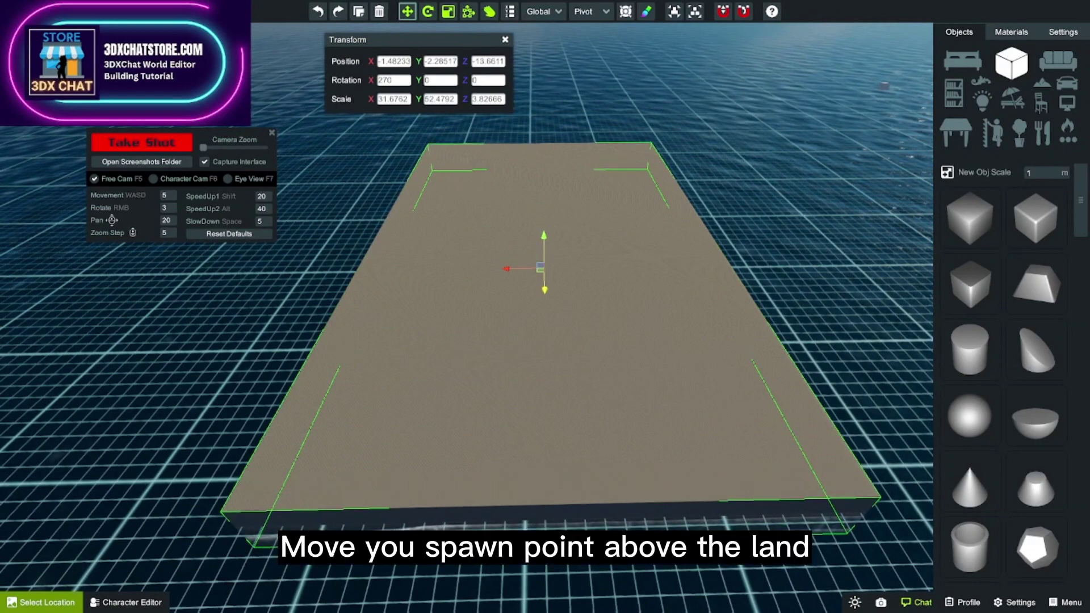
Step: Lower the land to about Y -4 to uncover the spawn point, and set the spawn point's Y position to 2
drag(544, 236, 544, 251)
click(527, 345)
drag(527, 329, 525, 316)
text(2)
Step: Raise the land to about Y -1.8 beneath the spawn point's footprints and nudge it along X to about -0.87
click(544, 266)
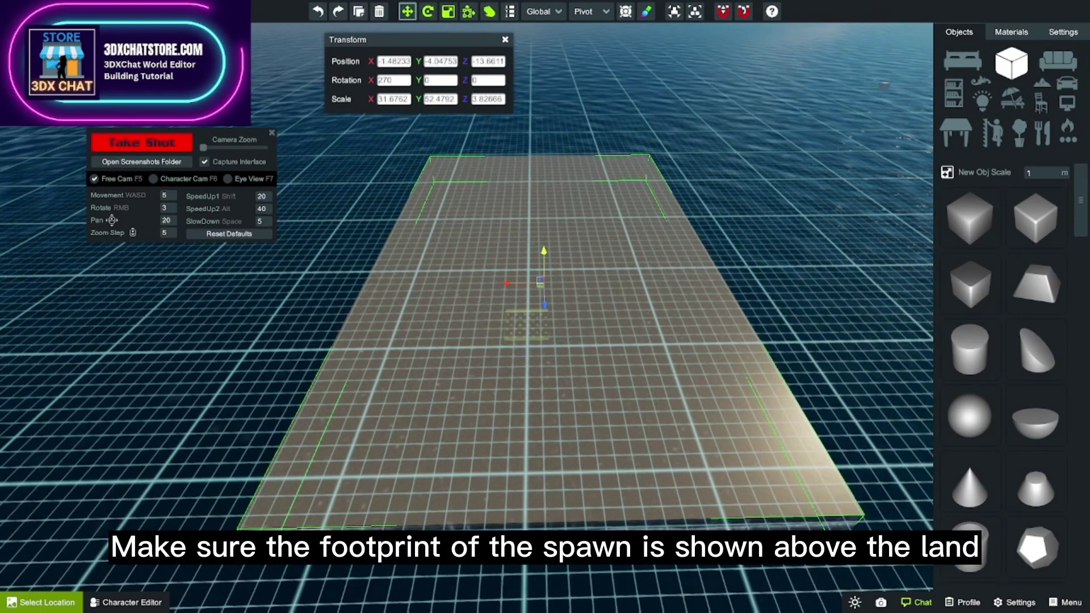
drag(544, 251, 544, 231)
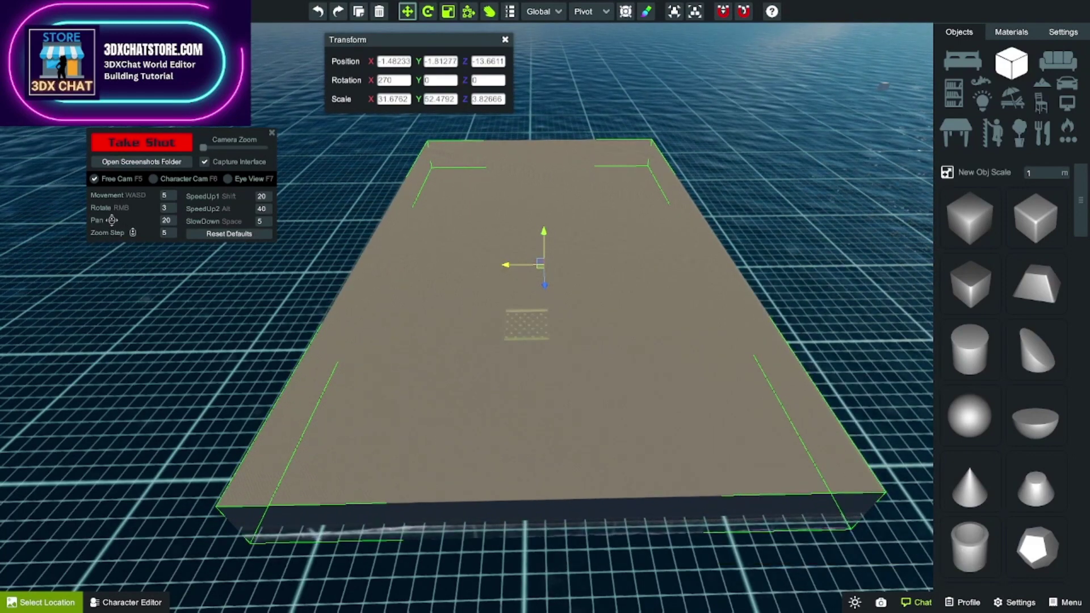
drag(507, 265, 500, 264)
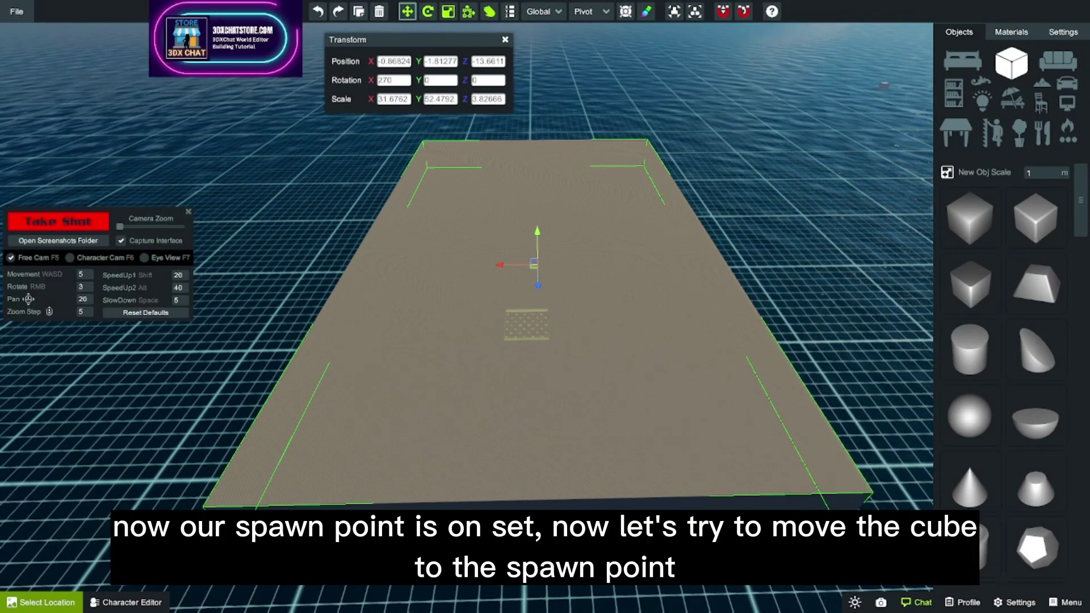
Step: Copy the spawn point's X position of 0 to the small cube floating away from the land
click(526, 326)
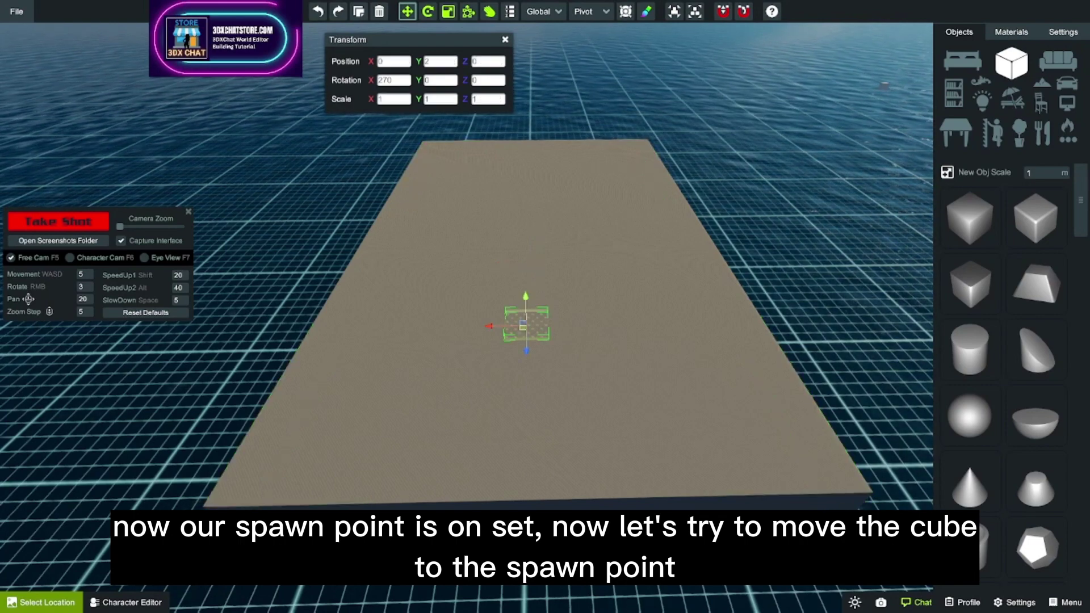
click(537, 266)
right_drag(537, 266, 640, 214)
click(712, 122)
right_drag(713, 122, 619, 108)
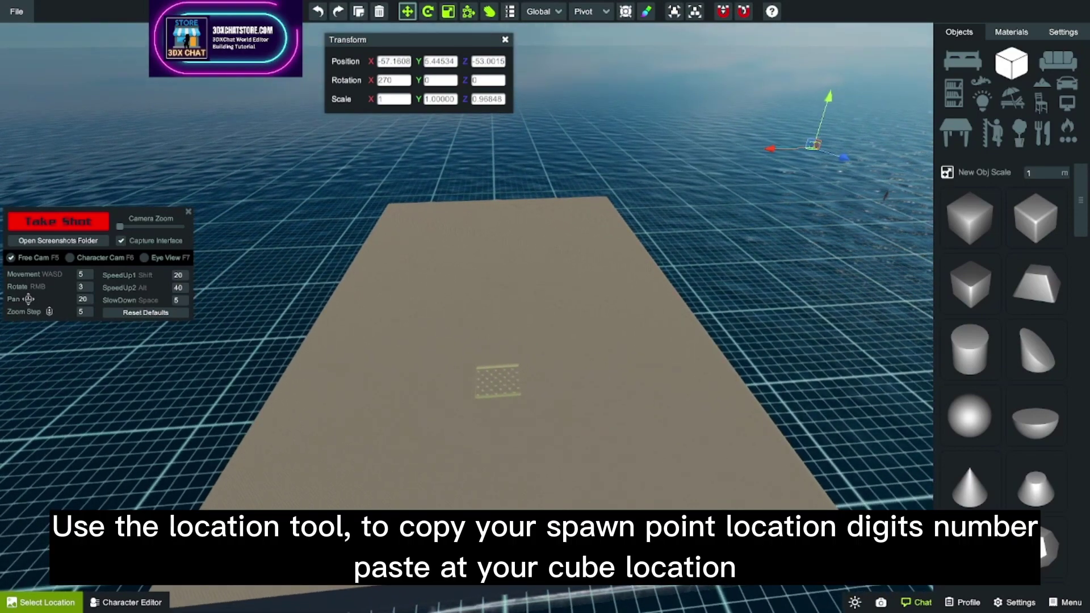
click(497, 381)
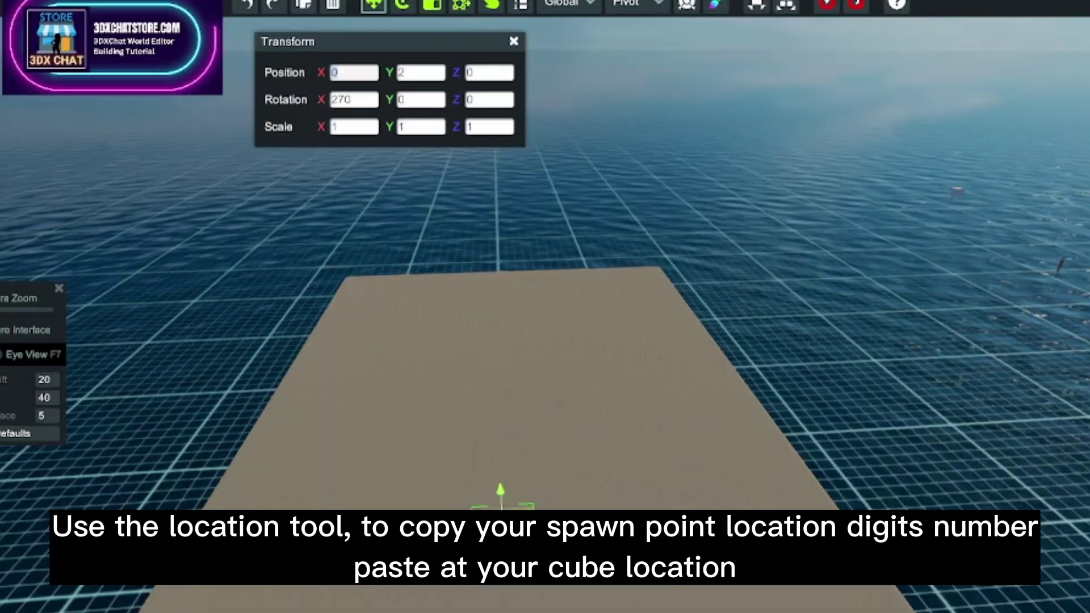
click(813, 144)
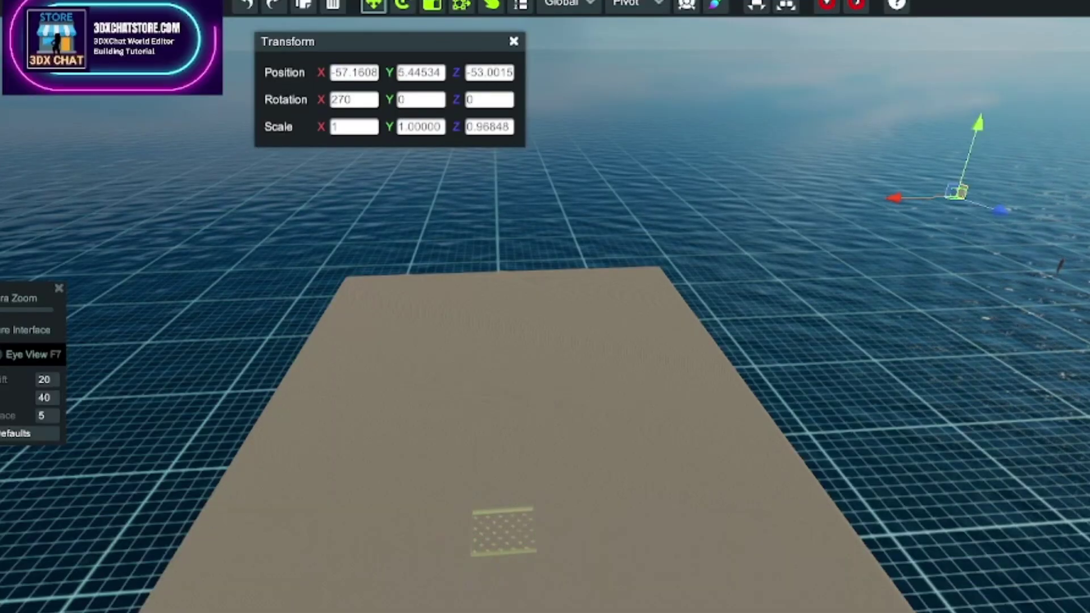
click(394, 61)
text(0)
key(Return)
Step: Copy the spawn point's Z position of 0 to the small cube
click(502, 531)
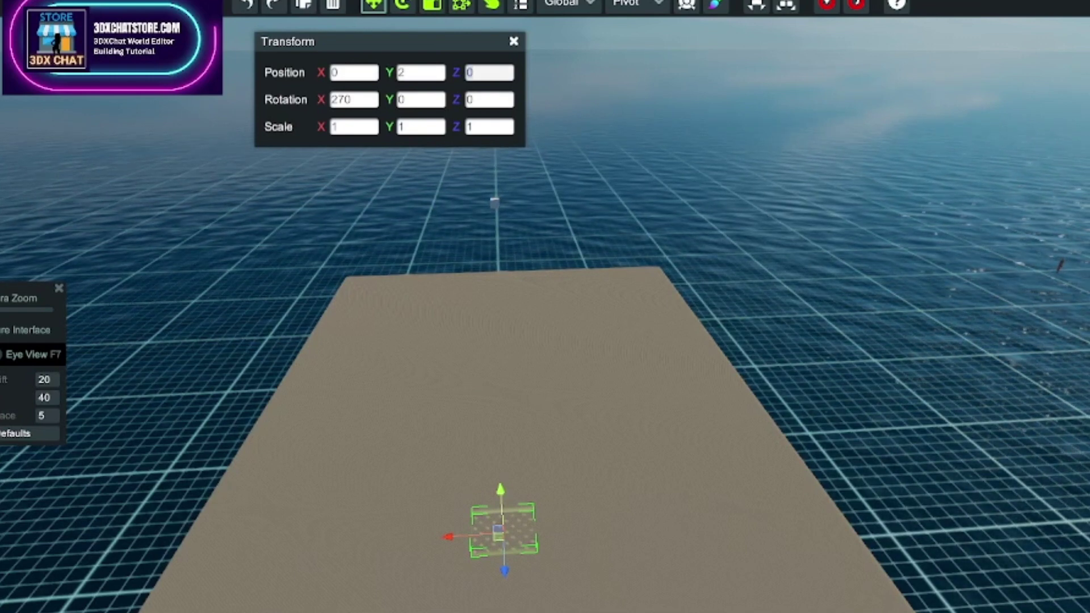
click(493, 202)
click(489, 72)
text(0)
key(Return)
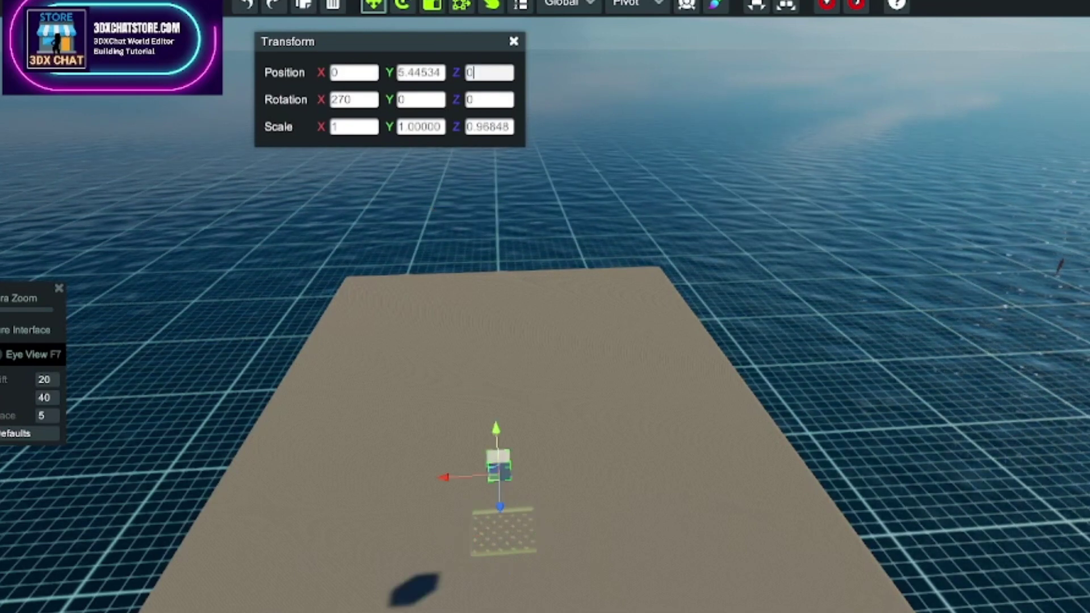
Step: Lower the cube onto the spawn point, to about Y 2.29, and check the fit up close
drag(495, 429, 499, 490)
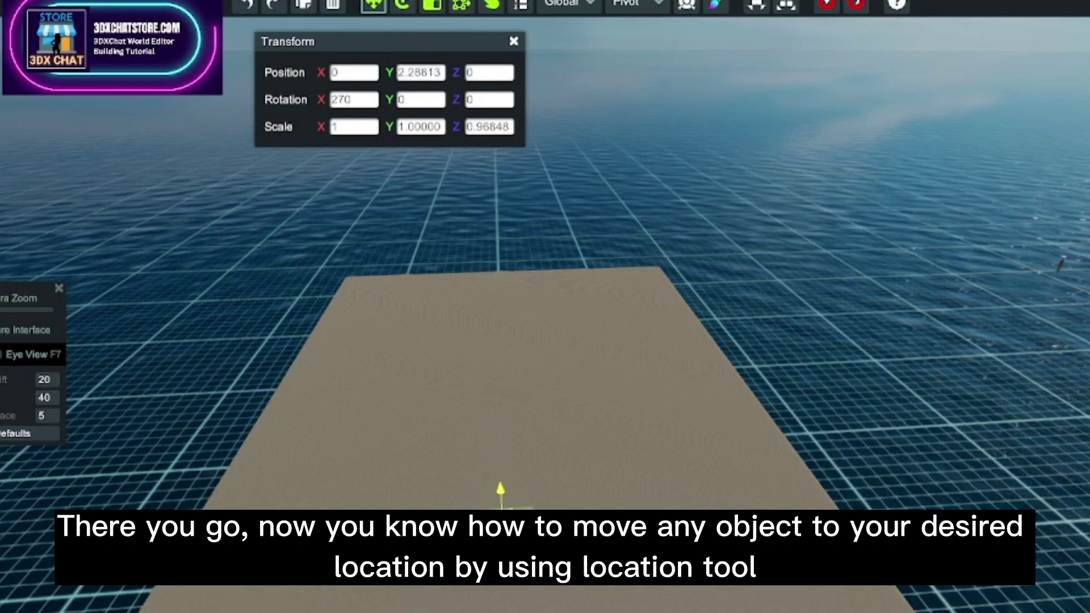
drag(496, 353, 495, 350)
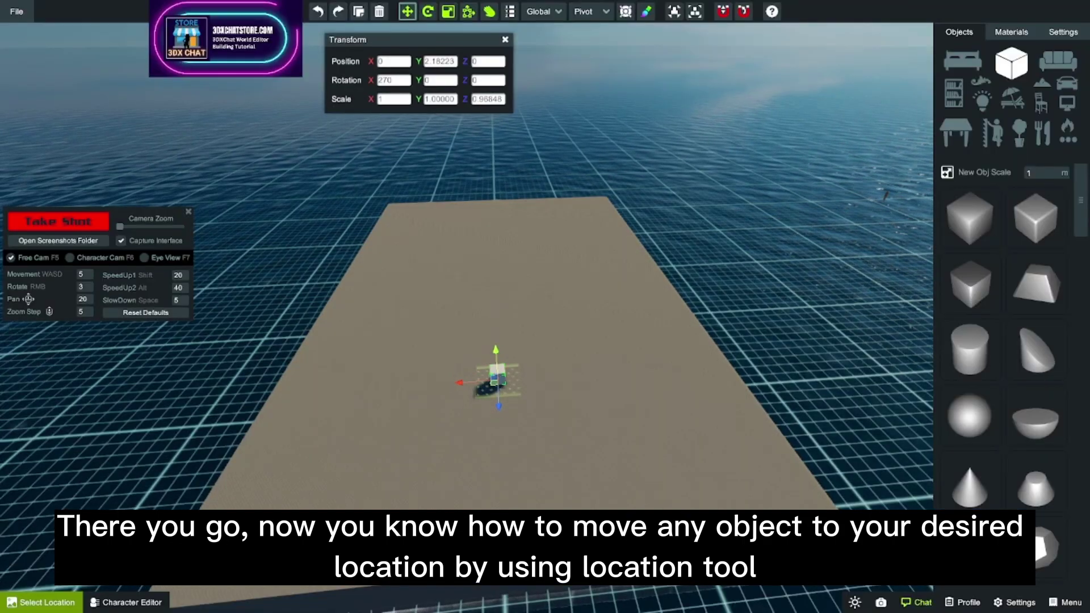
scroll(497, 375, up, 5)
right_drag(534, 318, 539, 363)
scroll(539, 318, down, 3)
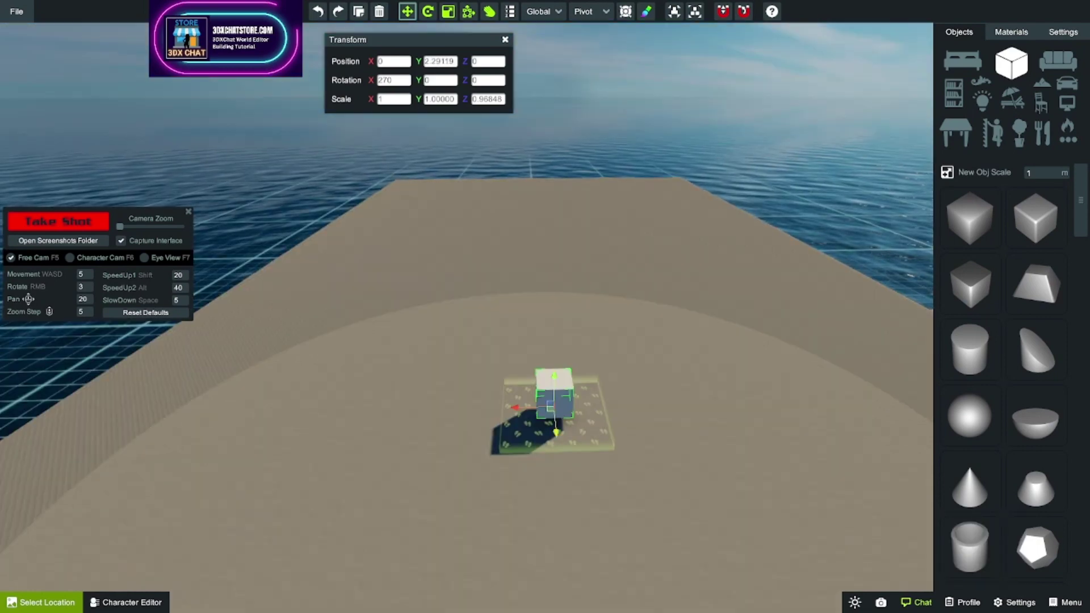
Step: Move the cube along Z to about -14, and add a sphere shifted along X away from the spawn point
drag(556, 432, 540, 262)
click(970, 415)
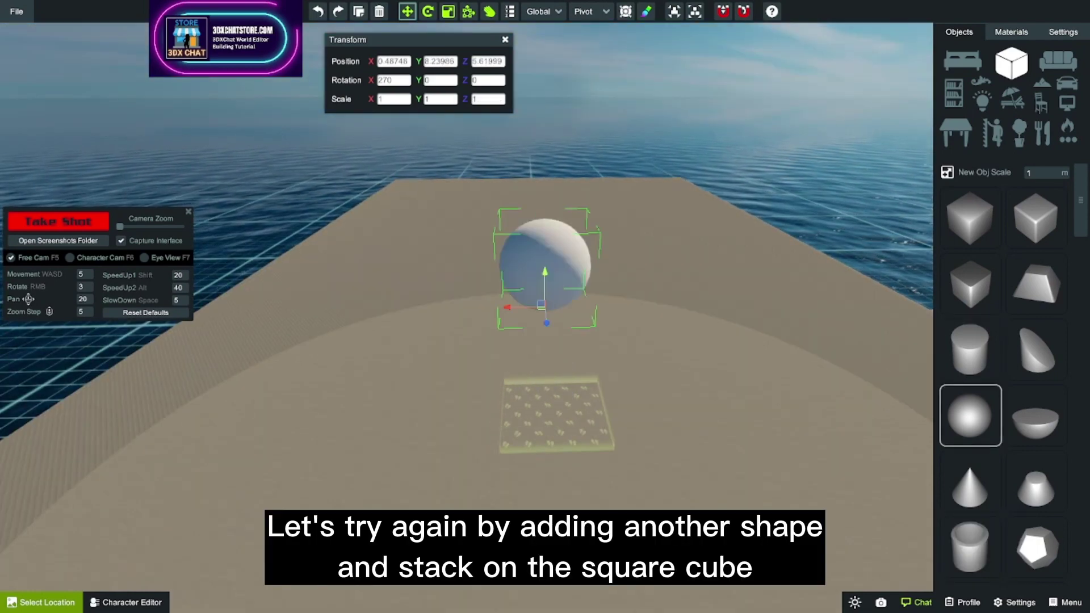
drag(507, 307, 656, 307)
Step: Copy the cube's X position of 0 to the sphere
click(539, 244)
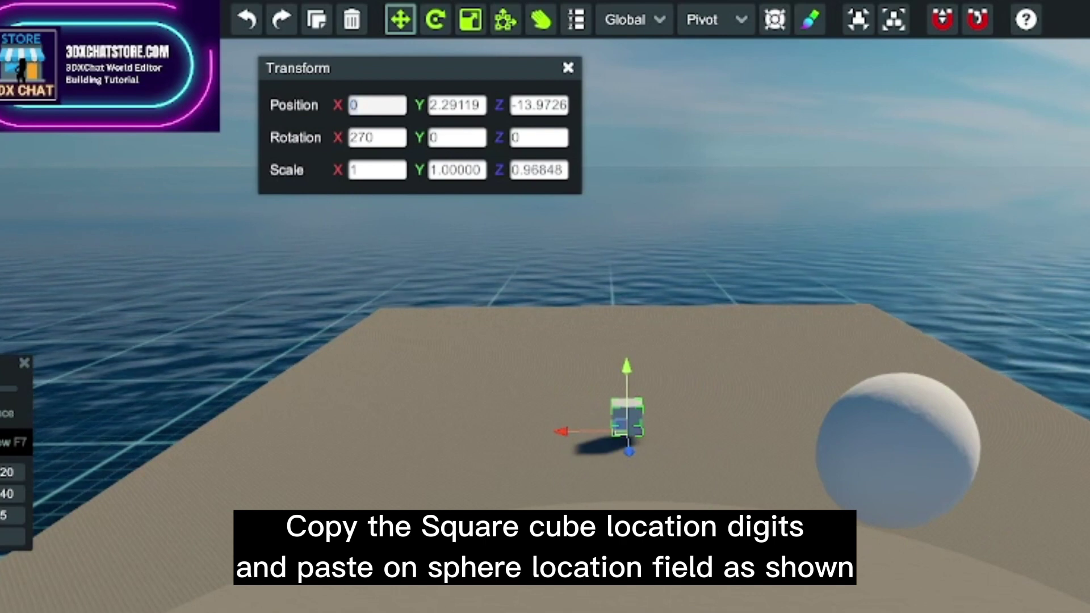
click(898, 449)
click(376, 105)
text(0)
Step: Copy the cube's Z position of -13.9726772 to the sphere
click(626, 420)
click(538, 105)
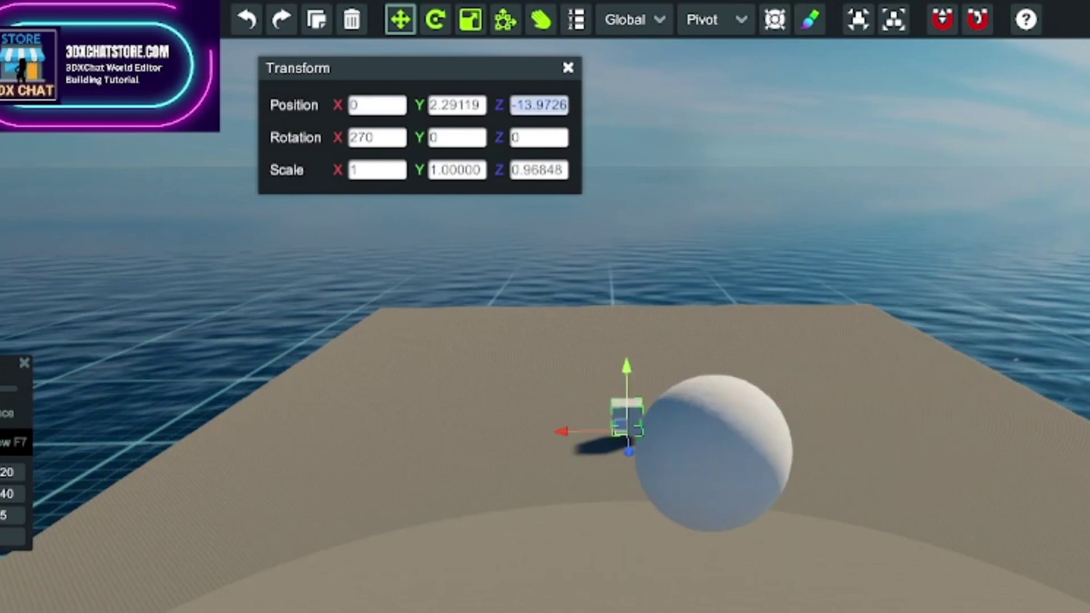
click(713, 453)
click(538, 105)
text(-13.9726772)
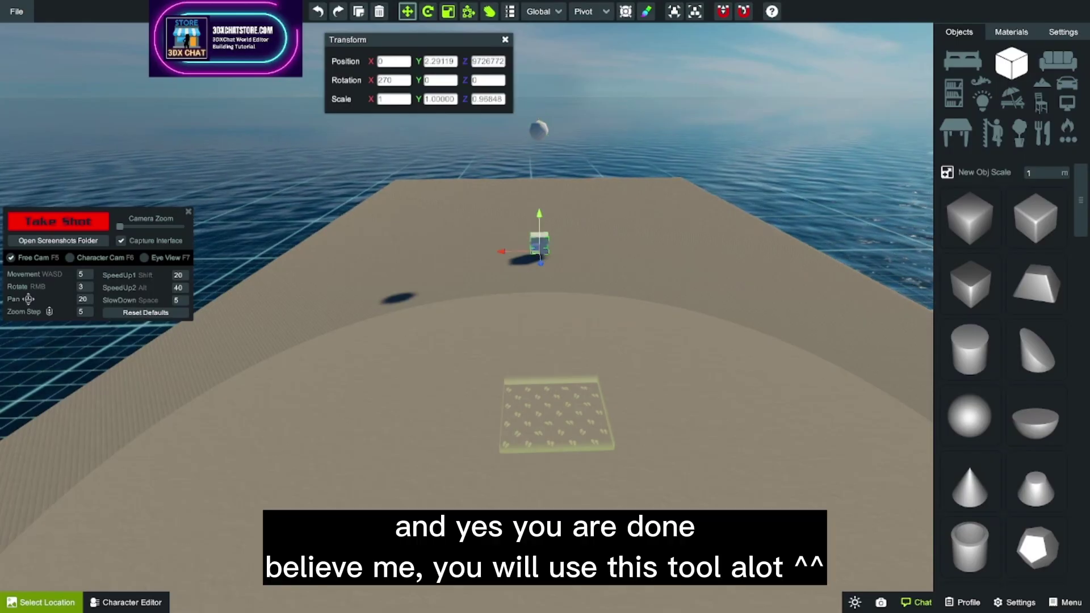
Step: Copy the cube's Y position of 2.29119 to the sphere and raise the sphere so it sits on top of the cube
click(539, 131)
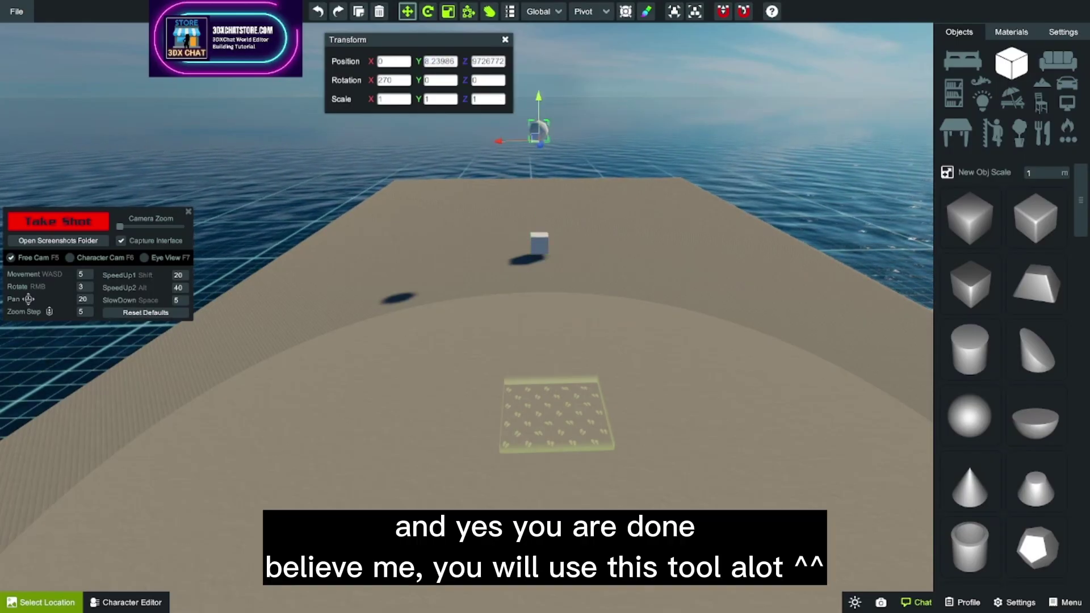
key(ctrl+v)
key(Return)
drag(539, 215, 539, 192)
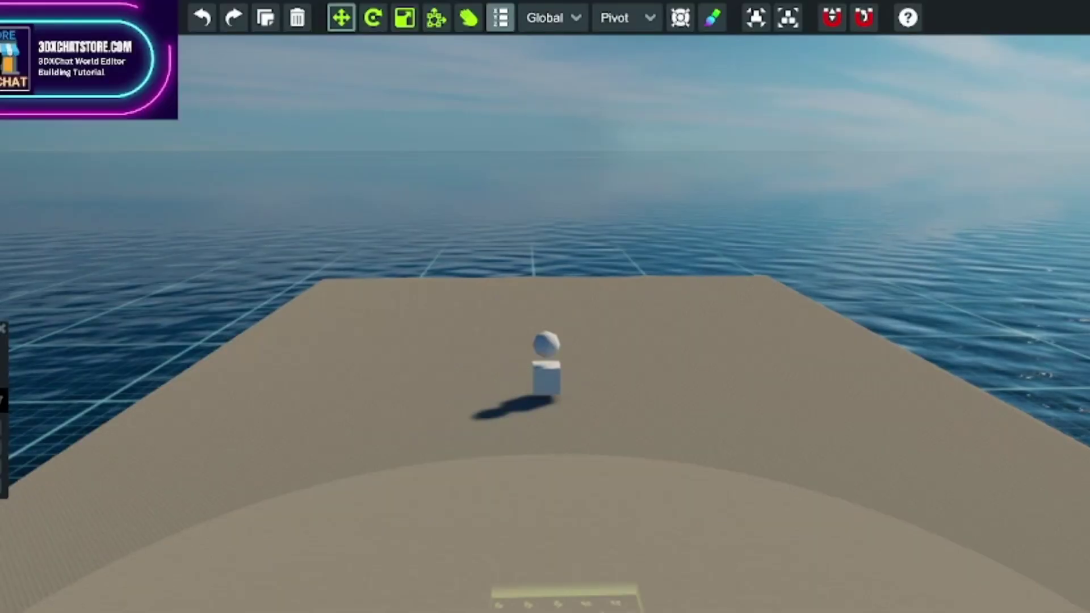
Step: Keep the orientation on Global and move the cube along the global axes toward the land's side edge and up
click(553, 18)
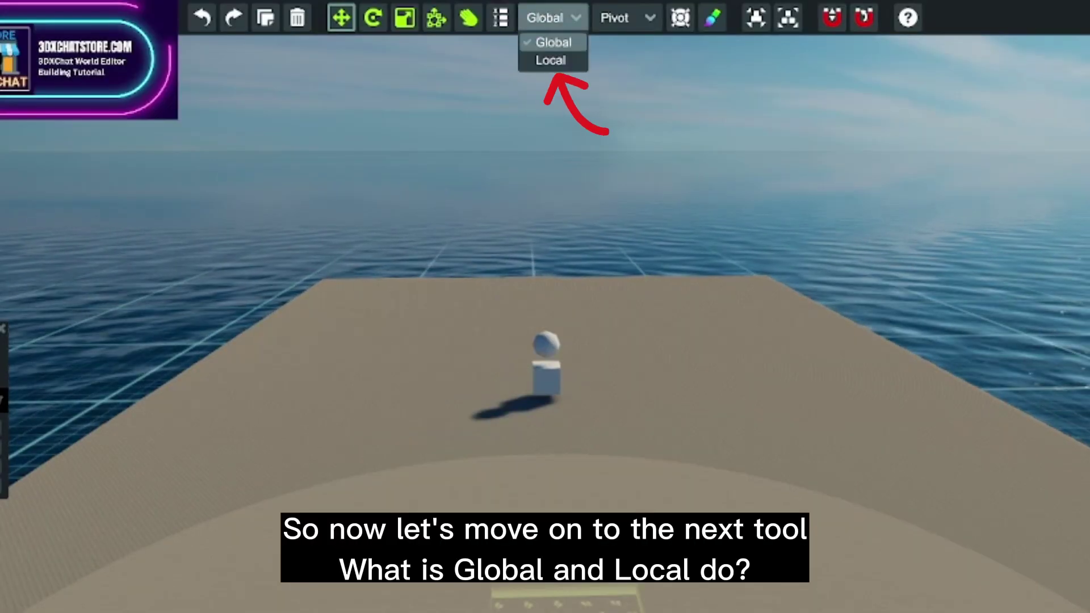
click(552, 42)
click(546, 378)
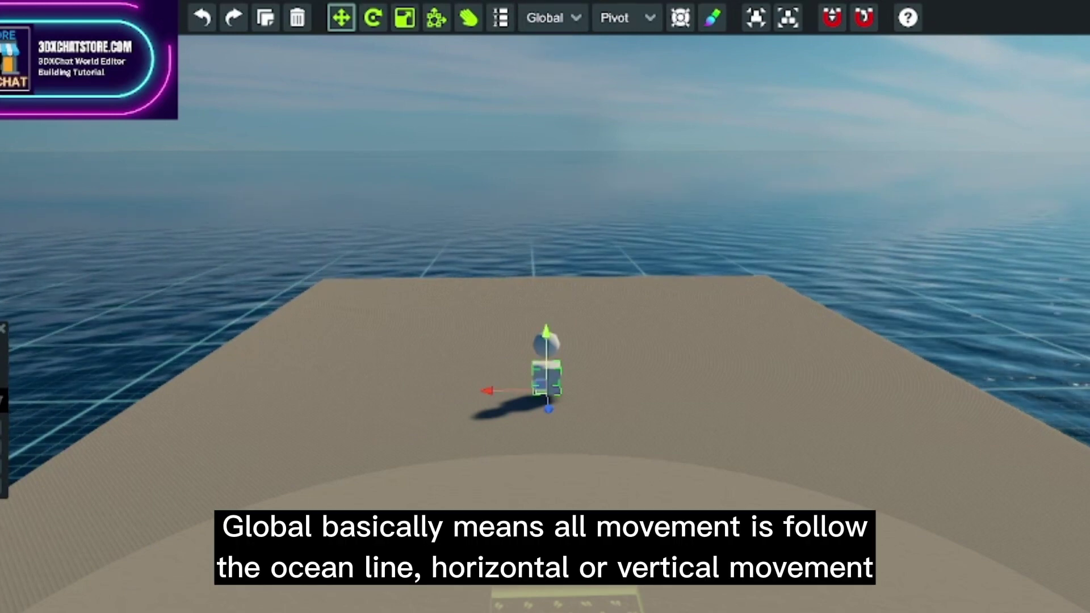
drag(500, 391, 272, 523)
drag(277, 463, 232, 227)
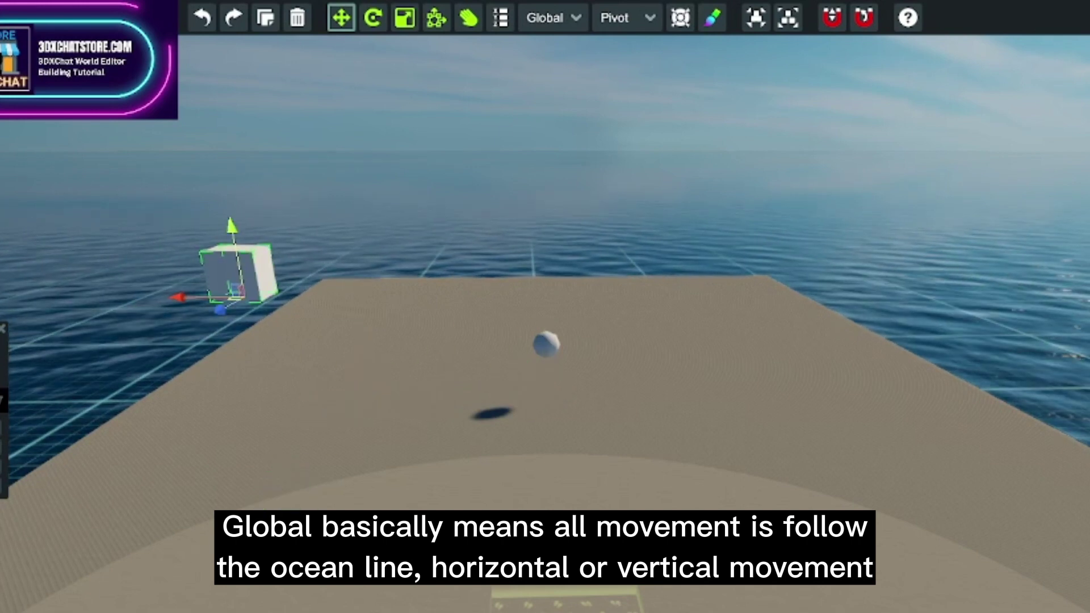
Step: Undo the cube's moves along the global axes
click(202, 18)
click(202, 18)
click(203, 18)
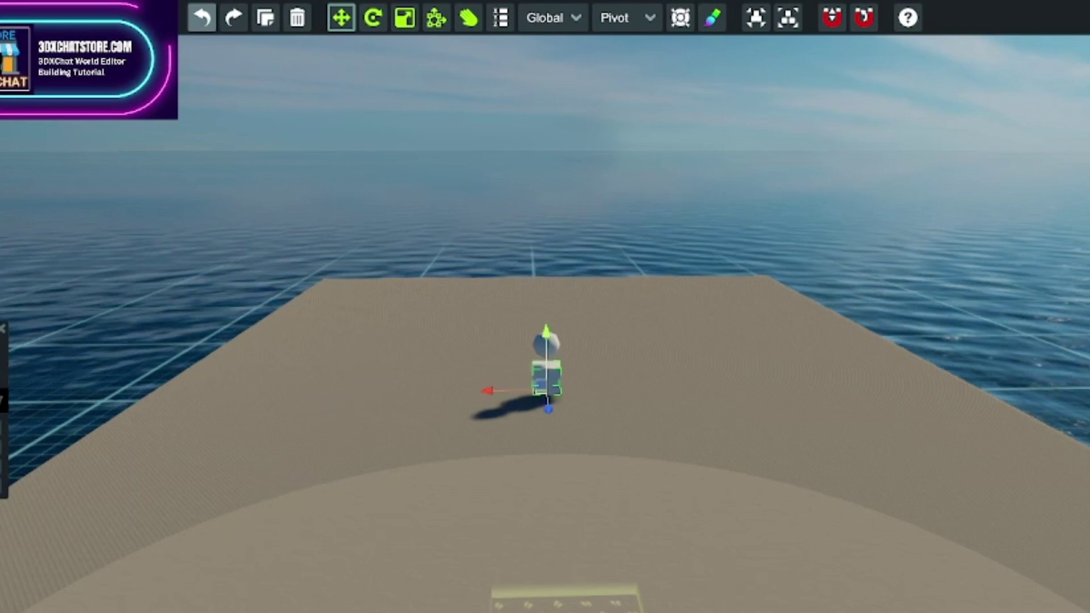
Step: Delete the sphere on top of the cube, and tilt the cube diagonally with the Rotate tool
click(550, 345)
click(297, 17)
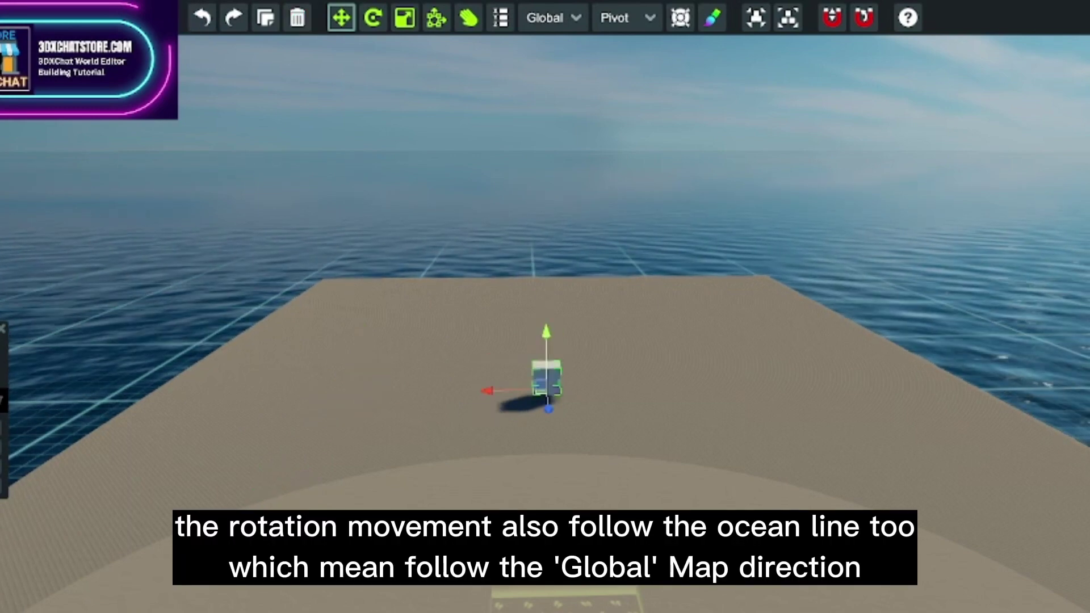
click(373, 17)
drag(547, 391, 548, 440)
Step: With Global orientation kept, use the Move tool to shift the tilted cube horizontally toward the land's side edge and upward
click(553, 18)
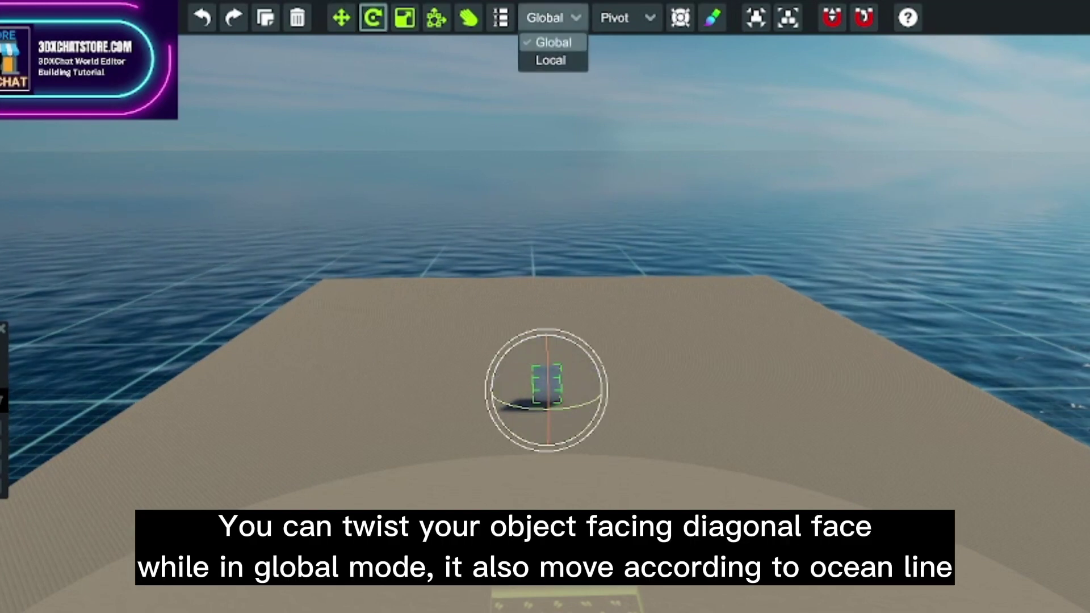
click(553, 42)
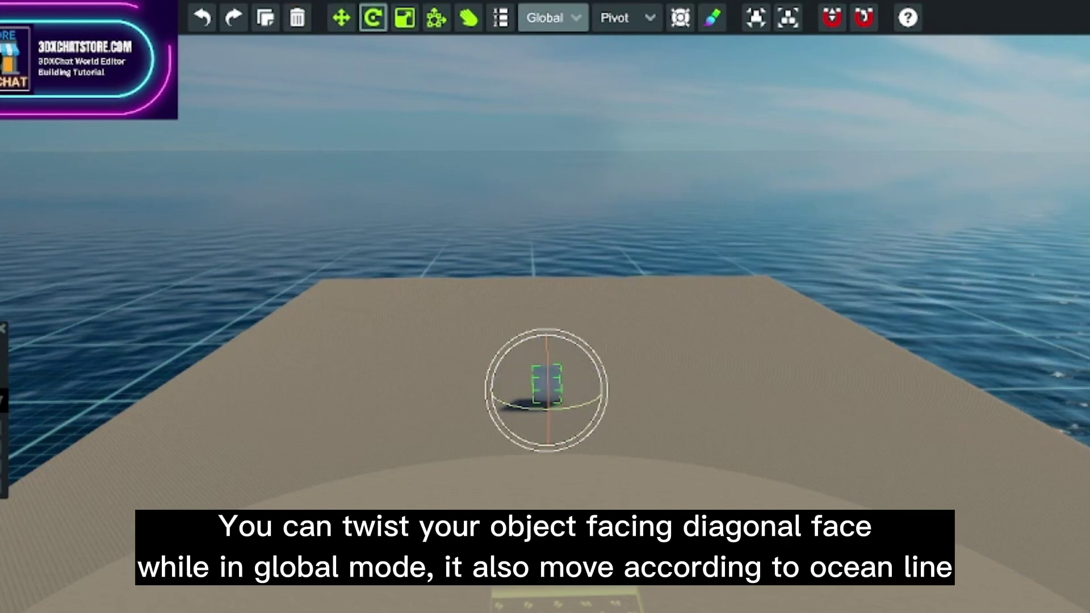
click(552, 18)
click(554, 41)
click(341, 18)
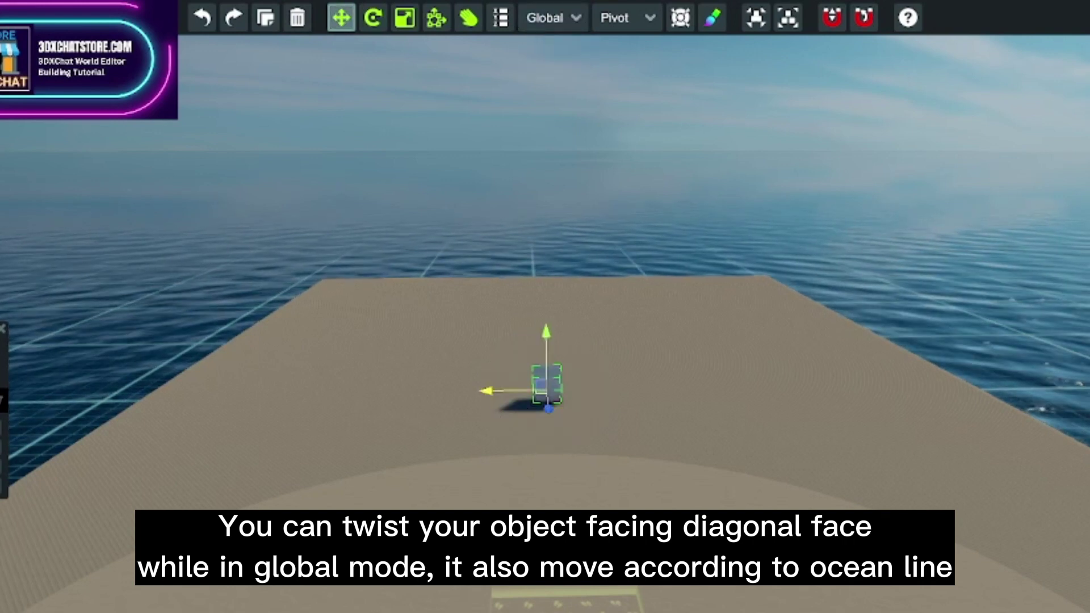
drag(487, 390, 219, 532)
drag(232, 444, 191, 260)
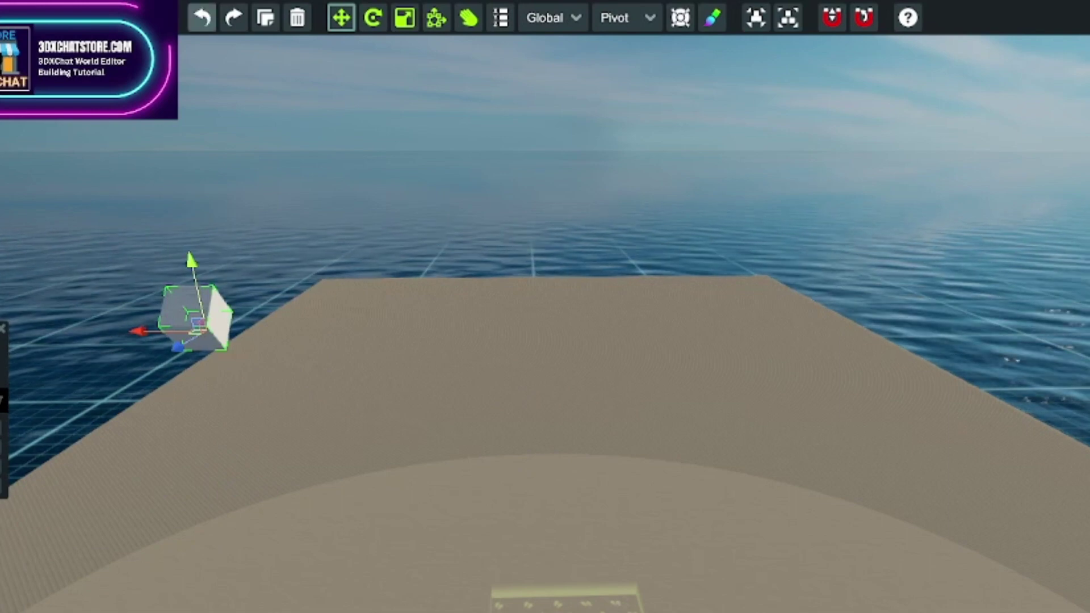
Step: Undo the tilted cube's moves and switch the orientation mode to Local
click(202, 18)
click(202, 18)
click(202, 18)
click(553, 18)
click(550, 60)
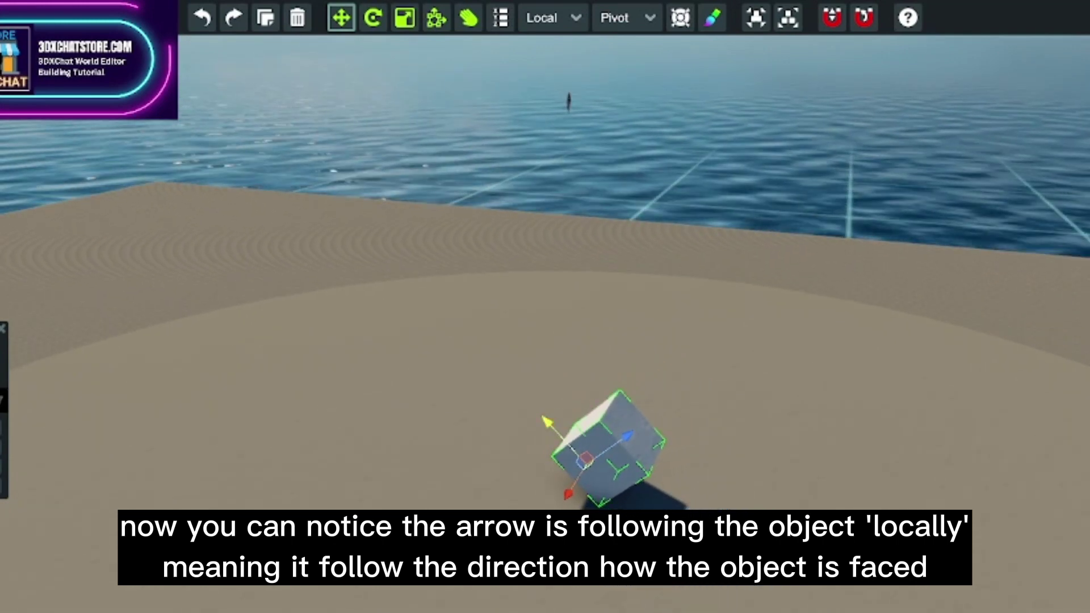
Step: Move the tilted cube back and forth along its own local axes over the land
drag(548, 422, 319, 174)
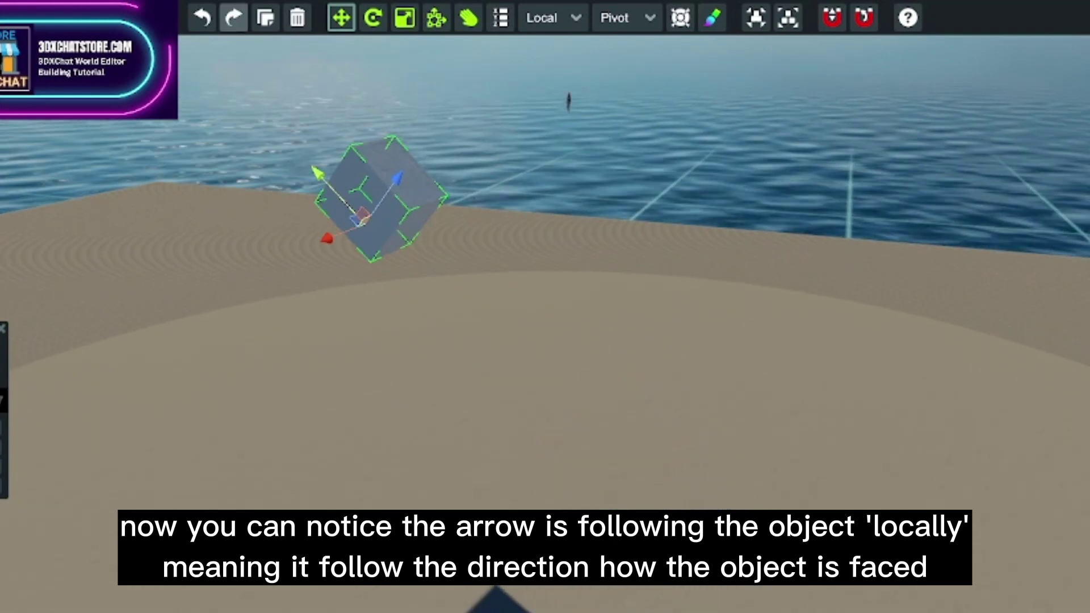
click(202, 18)
drag(568, 495, 534, 549)
drag(516, 472, 362, 308)
drag(437, 321, 457, 297)
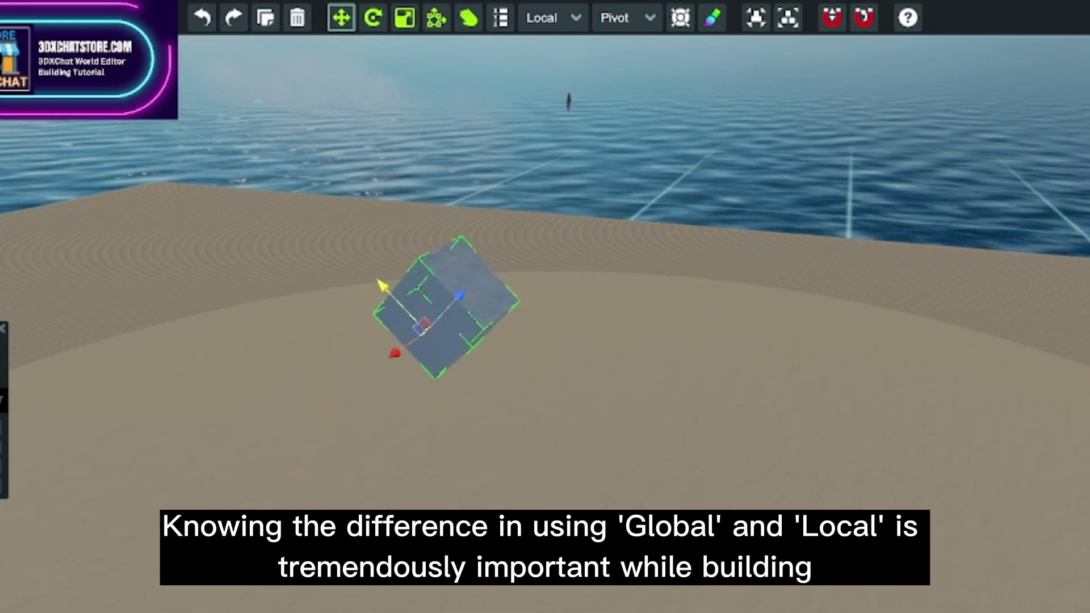
drag(379, 288, 530, 444)
click(553, 19)
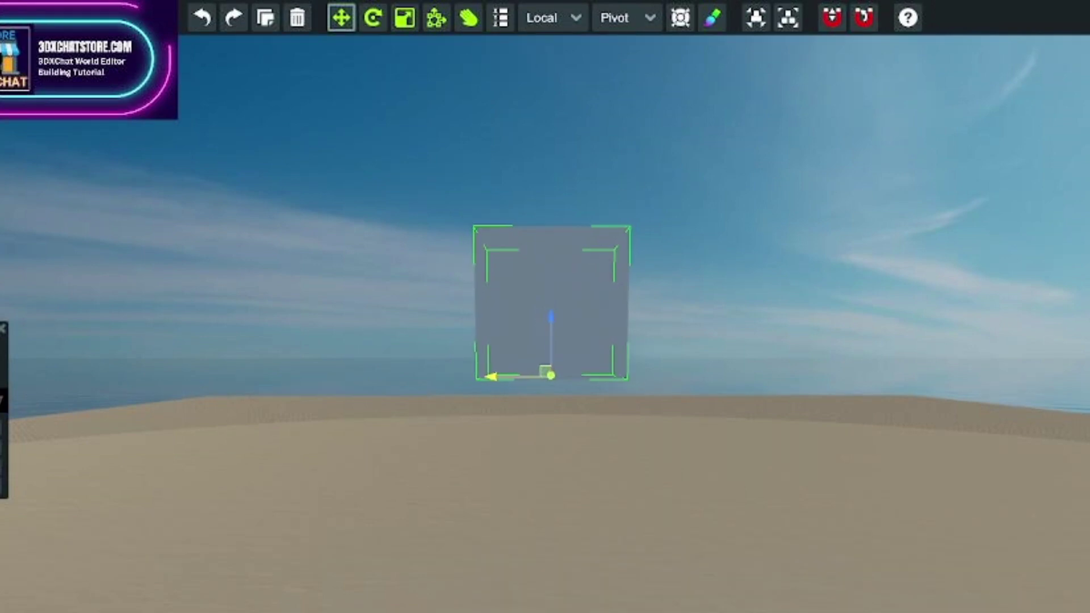
Step: Switch the cube's transform reference between Pivot and Center to compare the gizmo positions, and leave it on Center
click(627, 18)
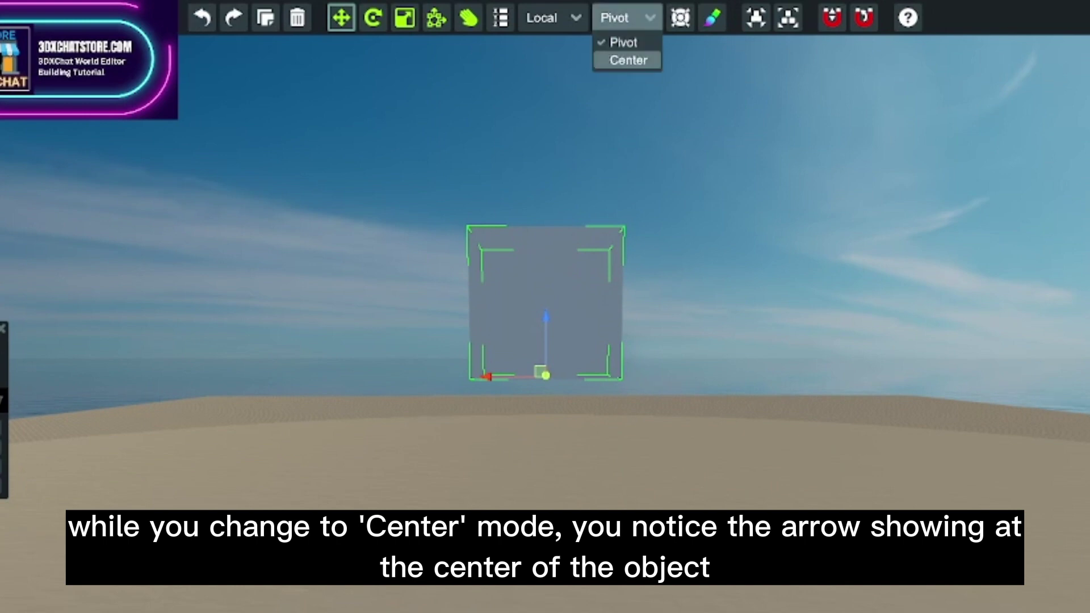
click(626, 60)
click(626, 18)
click(627, 45)
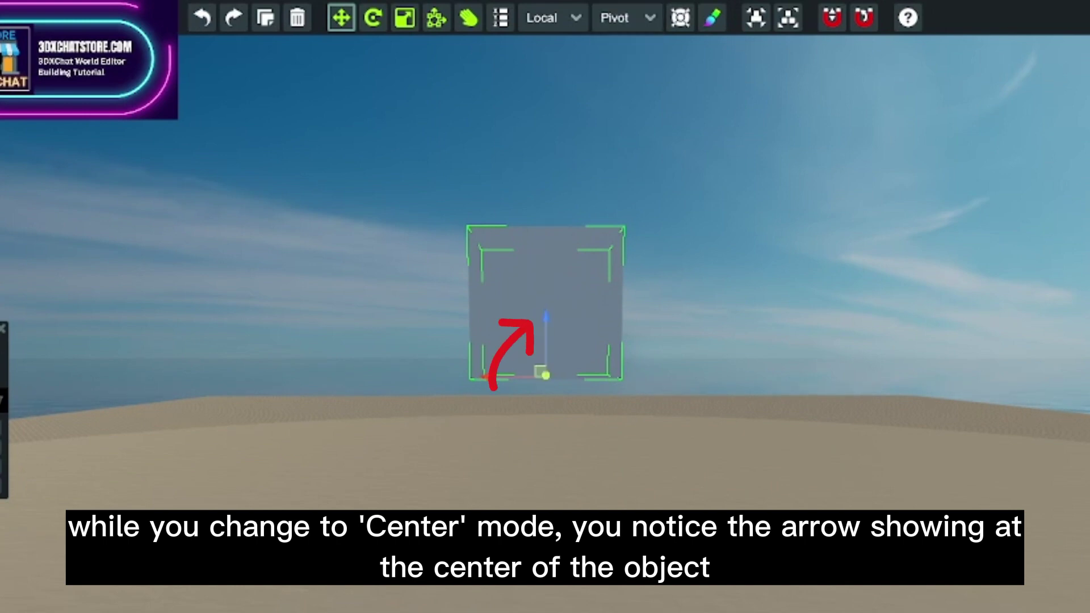
click(627, 18)
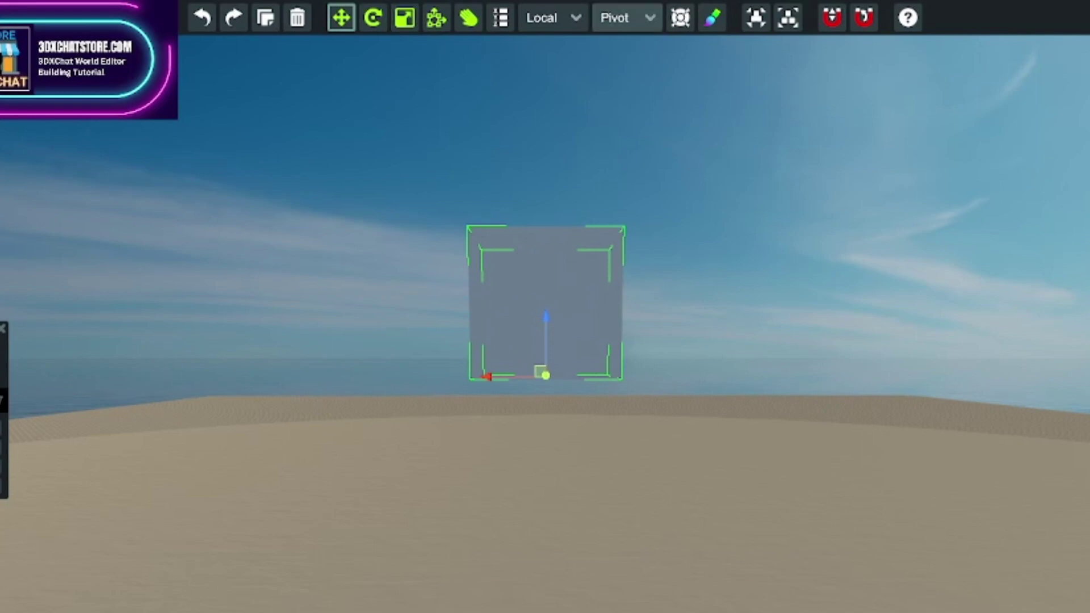
click(627, 59)
Step: Rotate the cube about its center point, and undo the last rotation
click(372, 18)
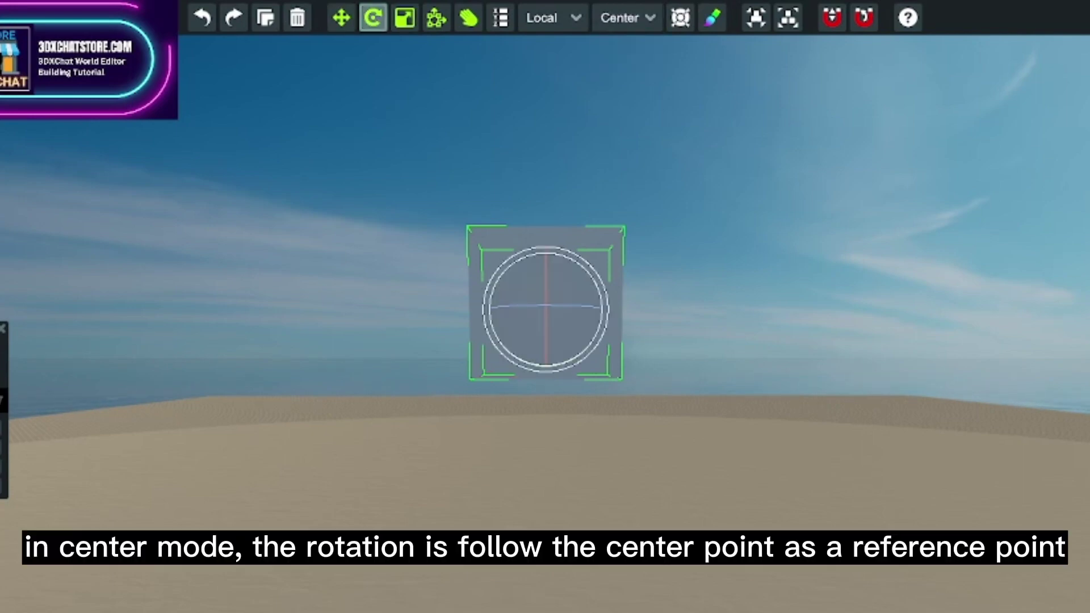
drag(546, 309, 545, 341)
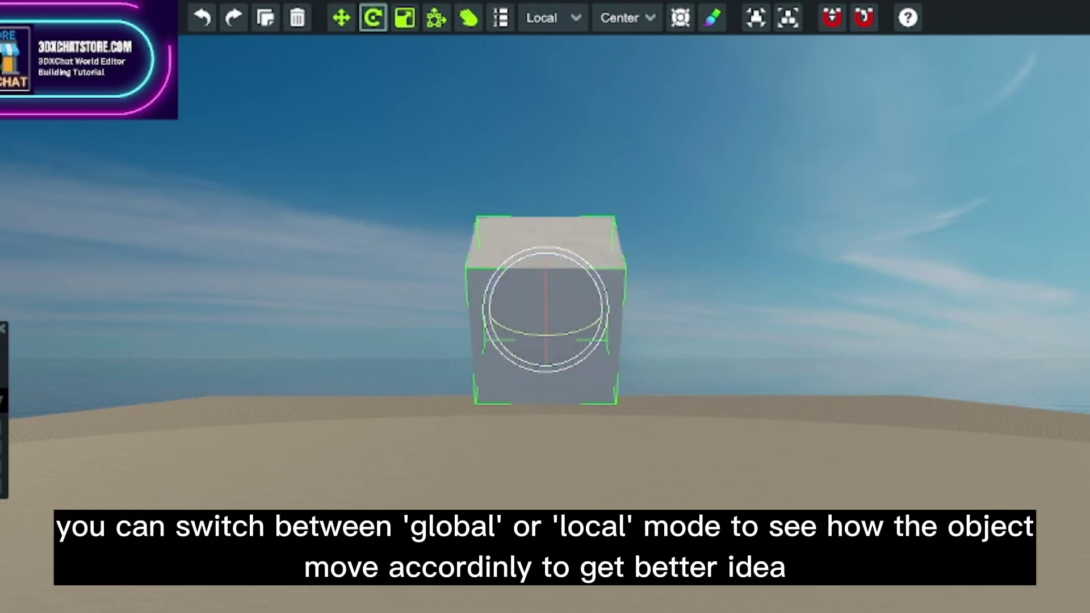
drag(545, 309, 565, 333)
click(202, 17)
Step: Switch the orientation mode to Global and back to Local, and undo the cube's remaining rotations
click(553, 18)
click(549, 44)
click(553, 18)
click(549, 61)
click(201, 18)
click(202, 18)
click(202, 18)
click(201, 18)
Step: Set the transform reference to Pivot, try rotating the cube about its bottom point, and undo the rotation
click(628, 18)
click(626, 42)
drag(546, 369, 546, 341)
click(202, 18)
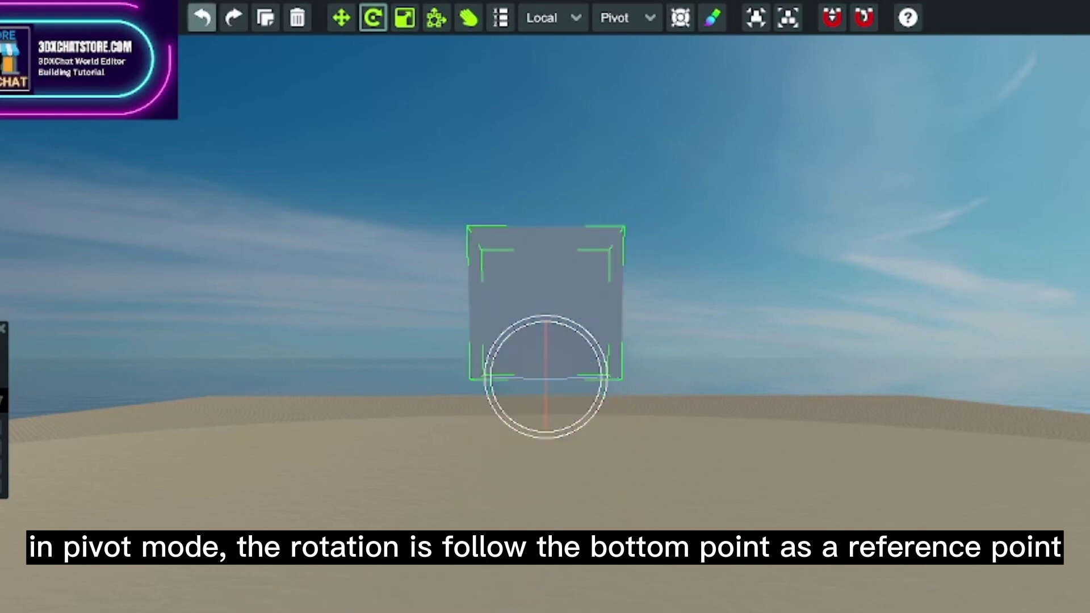
Step: Scale the cube along its horizontal red axis into a thin upright slab
click(404, 18)
drag(487, 376, 539, 376)
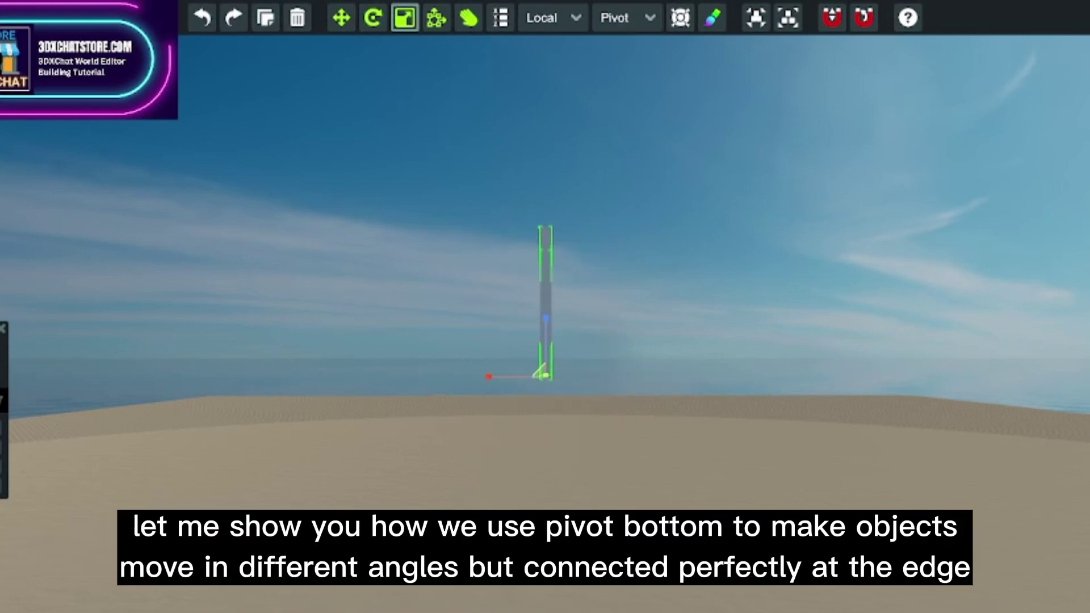
right_drag(273, 171, 374, 19)
Step: Duplicate the slab repeatedly and rotate each copy about its bottom pivot to form a star of slabs joined at their edges
click(373, 17)
drag(371, 437, 449, 506)
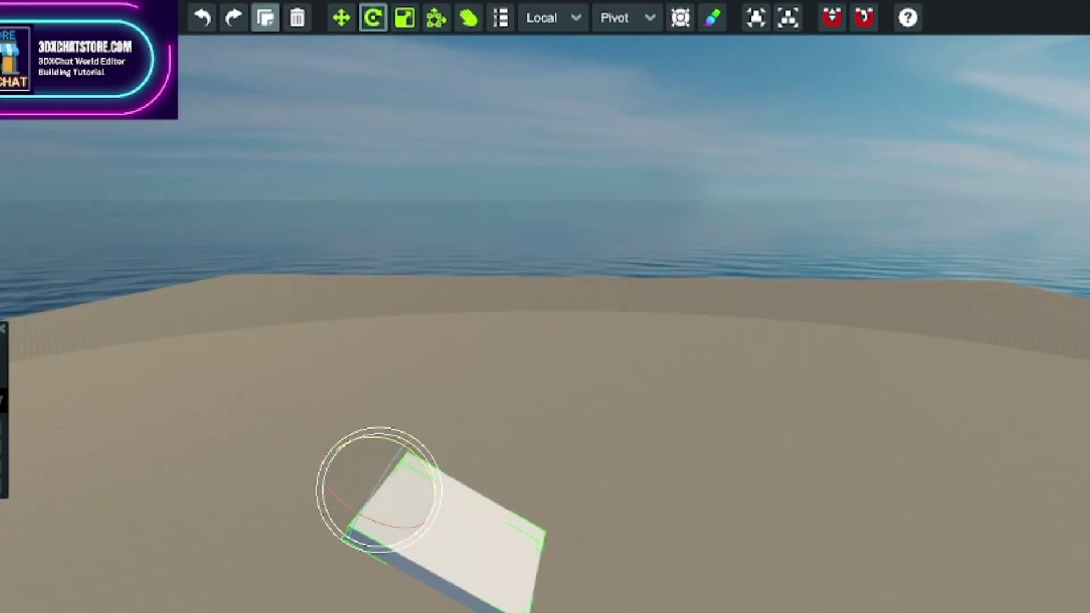
click(265, 18)
drag(423, 455, 363, 440)
click(265, 18)
click(265, 18)
click(265, 18)
click(265, 17)
right_drag(545, 307, 488, 261)
click(709, 318)
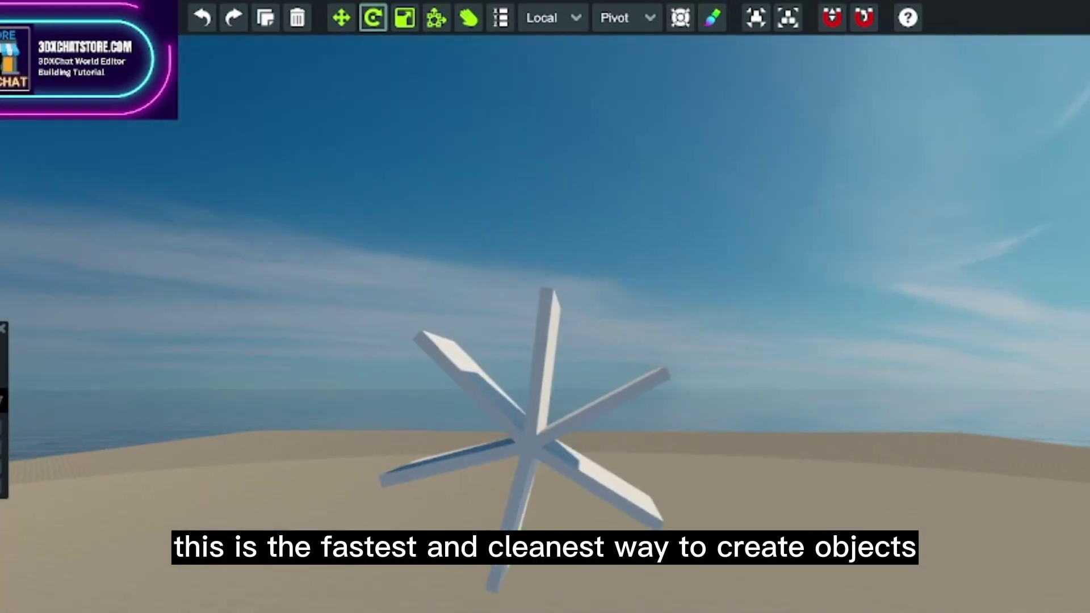
Step: Undo the pivot-rotated slab copies back to the single upright slab
click(201, 17)
click(201, 17)
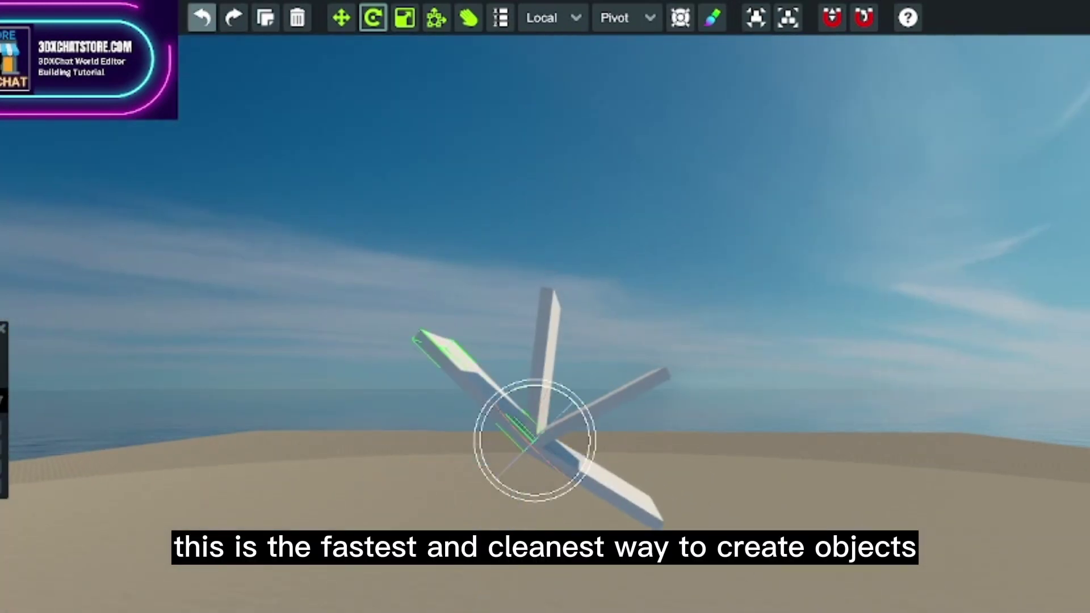
click(202, 17)
click(201, 18)
click(202, 17)
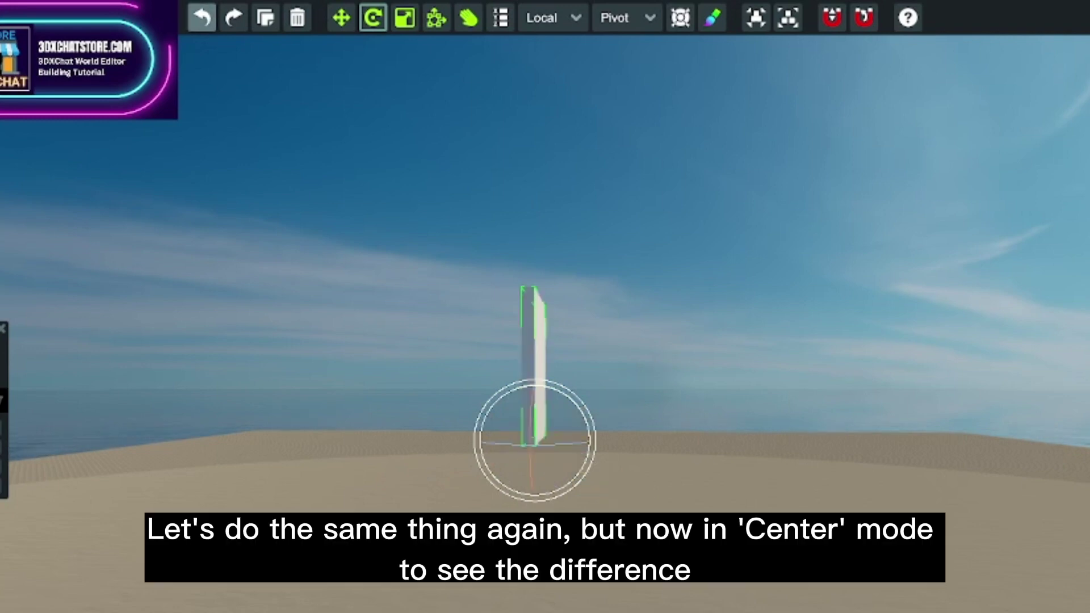
Step: Set the transform reference to Center, and duplicate and rotate the slab repeatedly to form a star crossing at the middle
click(624, 18)
click(628, 59)
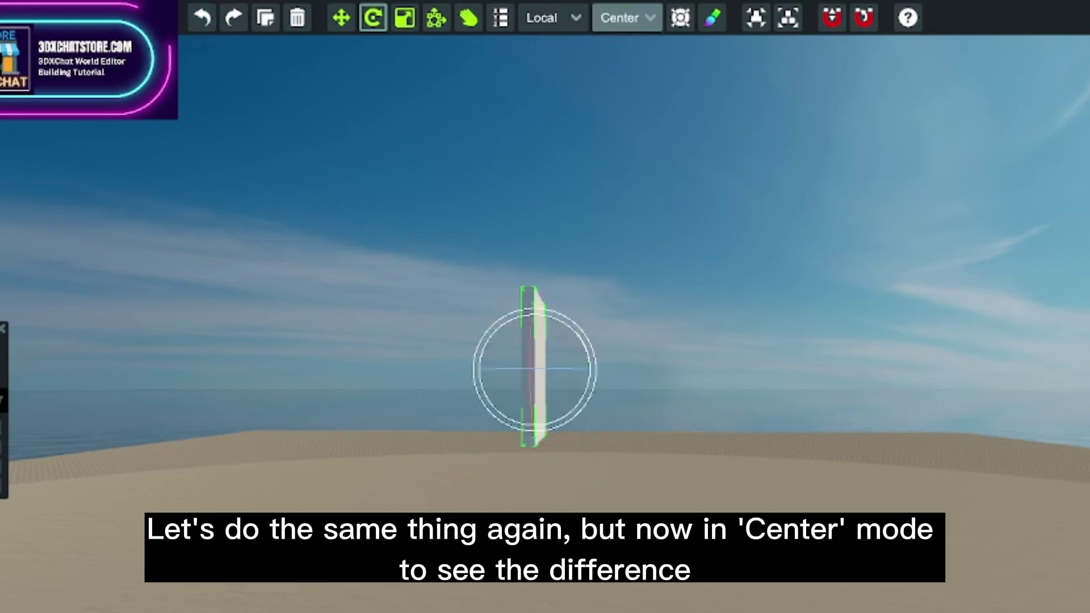
click(265, 18)
right_drag(579, 346, 528, 397)
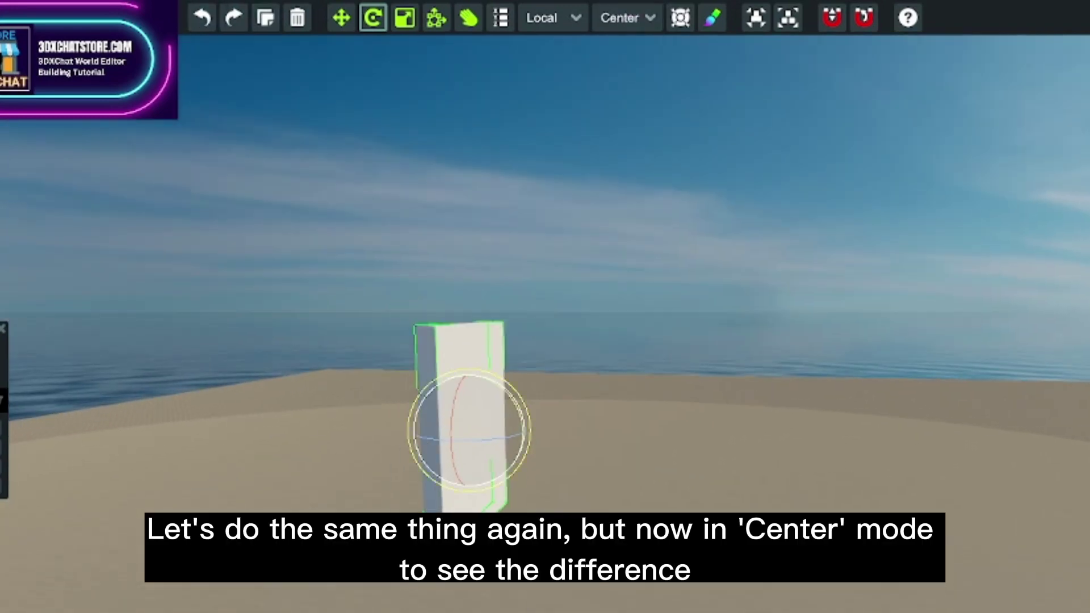
key(ctrl+d)
drag(513, 385, 525, 457)
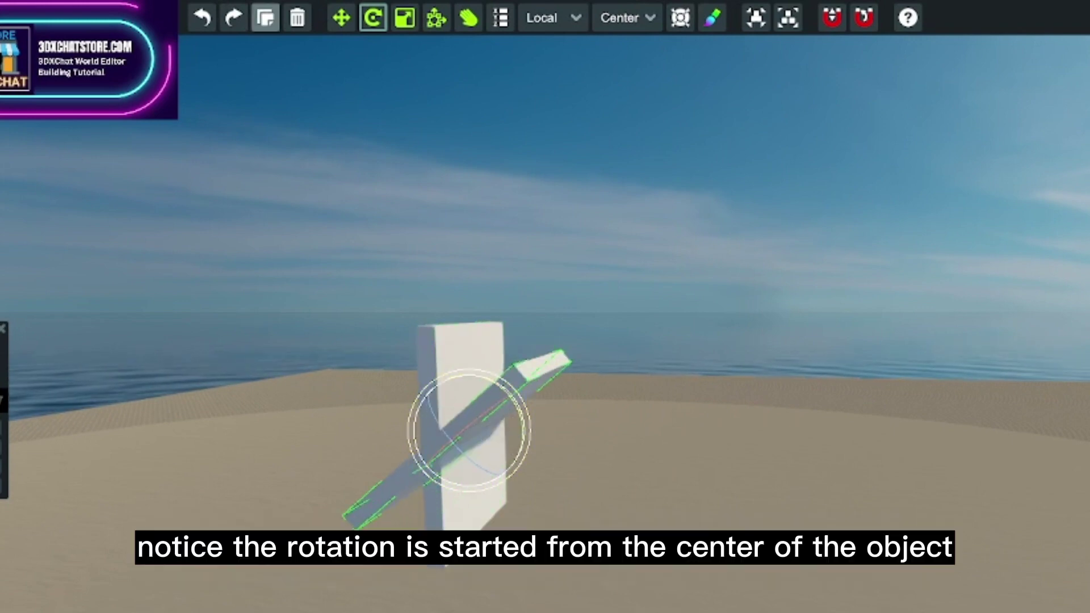
click(265, 18)
drag(515, 391, 525, 460)
drag(516, 397, 528, 462)
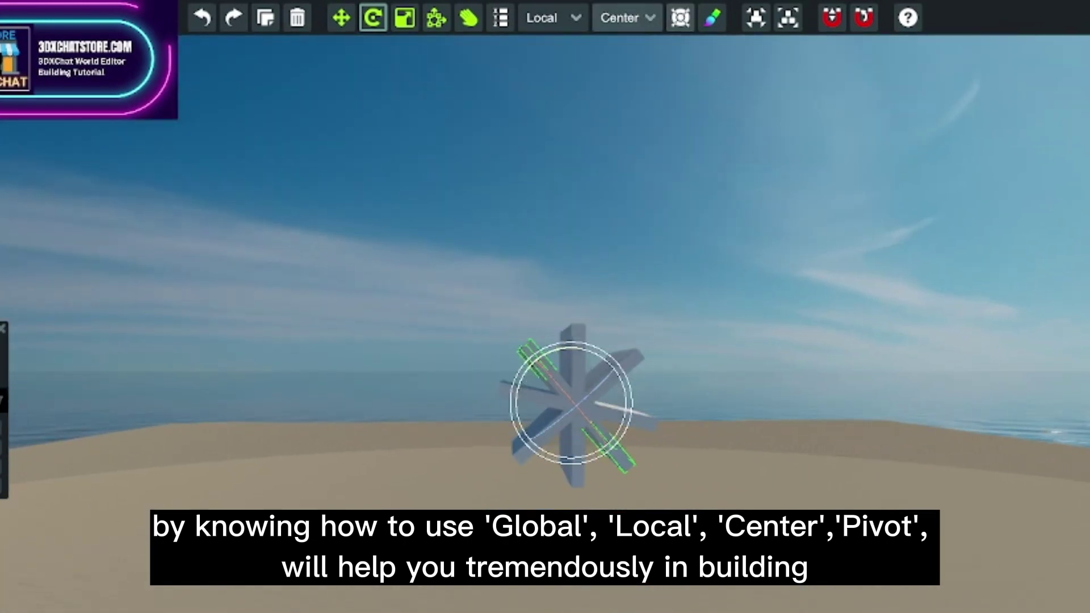
Step: Switch the transform reference to Pivot and back to Center to compare the rotation gizmo on the star's slab
click(625, 17)
click(622, 42)
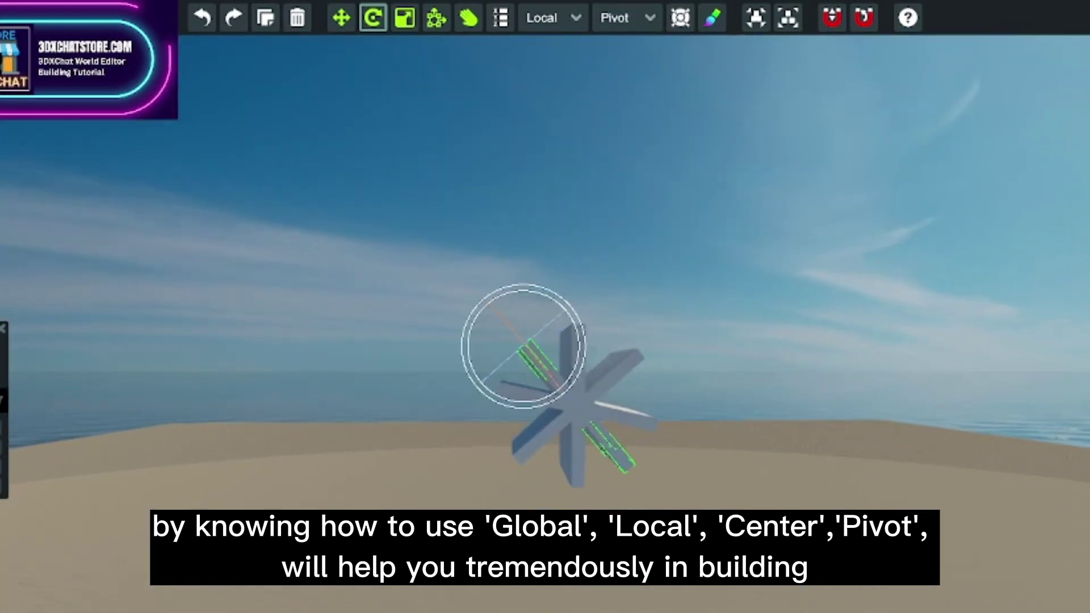
click(624, 17)
click(624, 58)
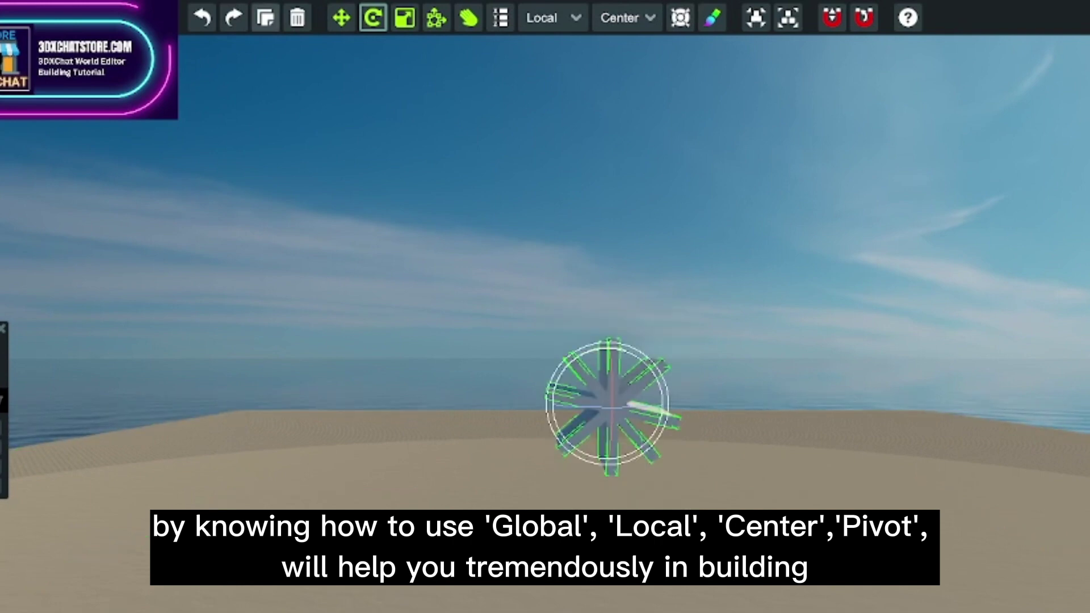
Step: Undo the center-rotated slab copies
click(202, 17)
click(202, 18)
click(202, 18)
click(202, 18)
click(202, 18)
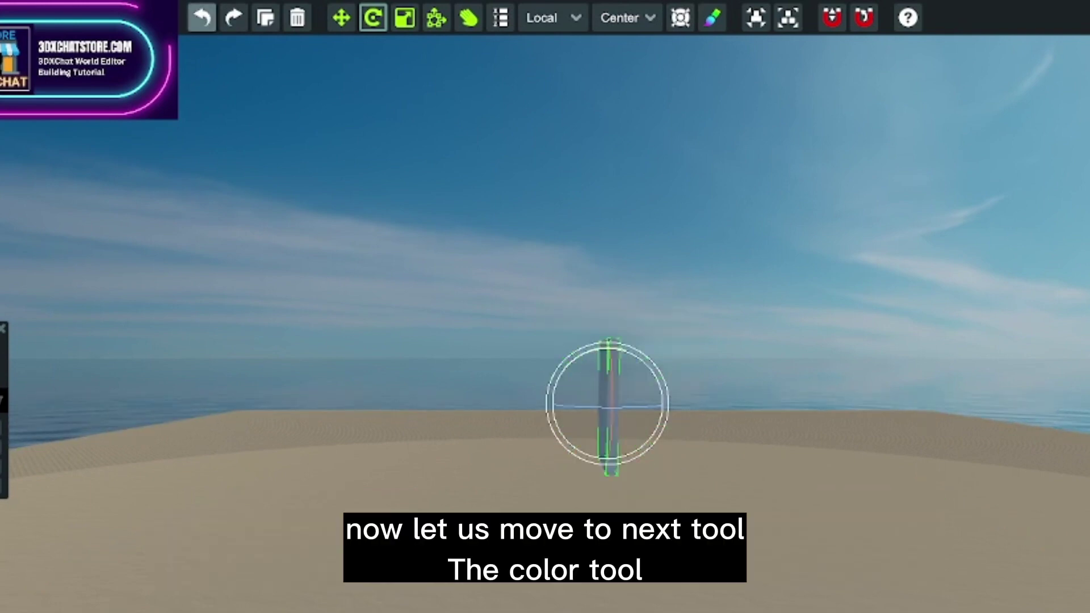
key(ctrl+z)
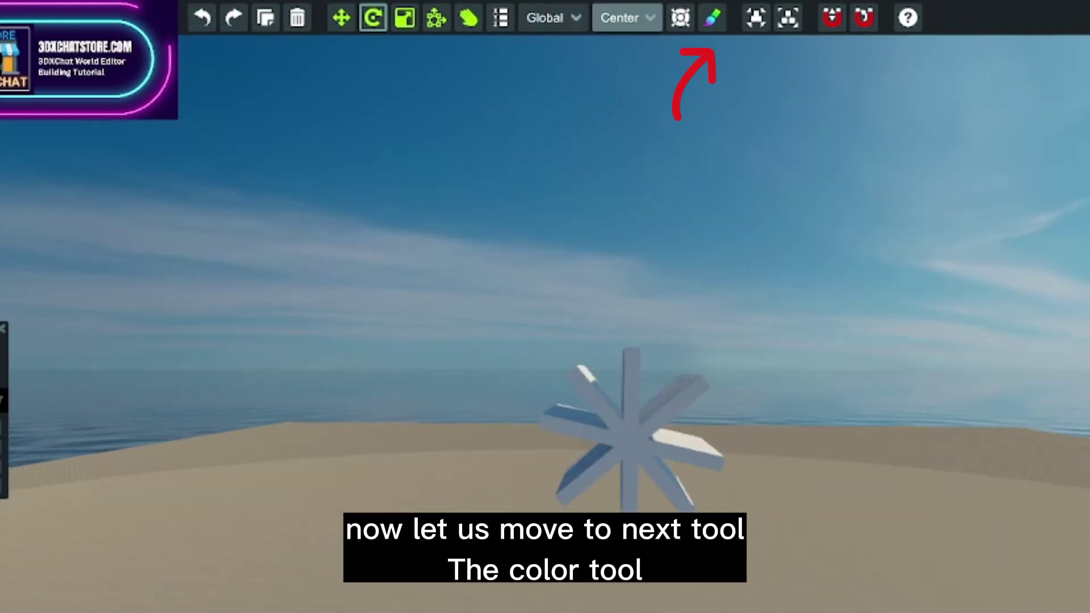
Step: Open the Color Picker, and color the star's vertical slab black and one diagonal slab dark gray
click(712, 17)
drag(284, 412, 89, 336)
click(631, 365)
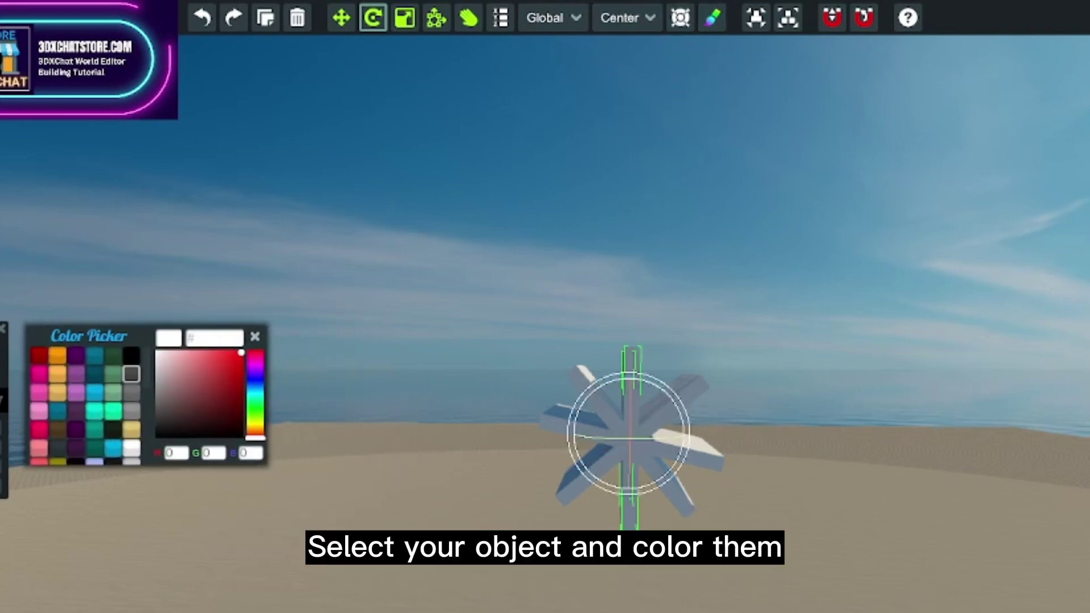
click(131, 355)
click(690, 388)
click(131, 374)
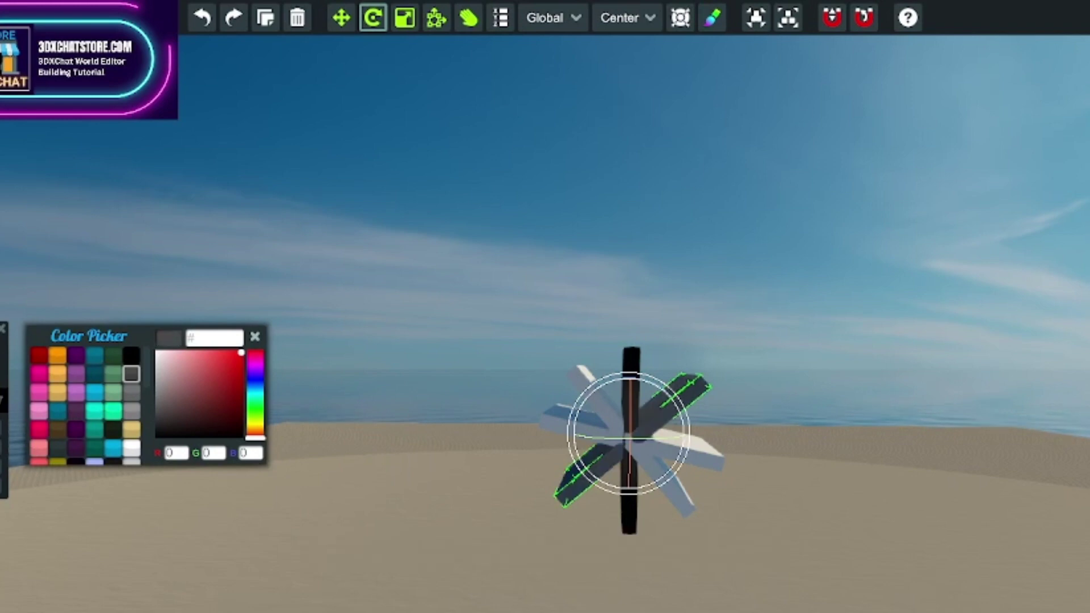
Step: Color the star's nearly horizontal slab sand yellow and the remaining diagonal slab magenta
click(572, 421)
click(131, 430)
click(584, 379)
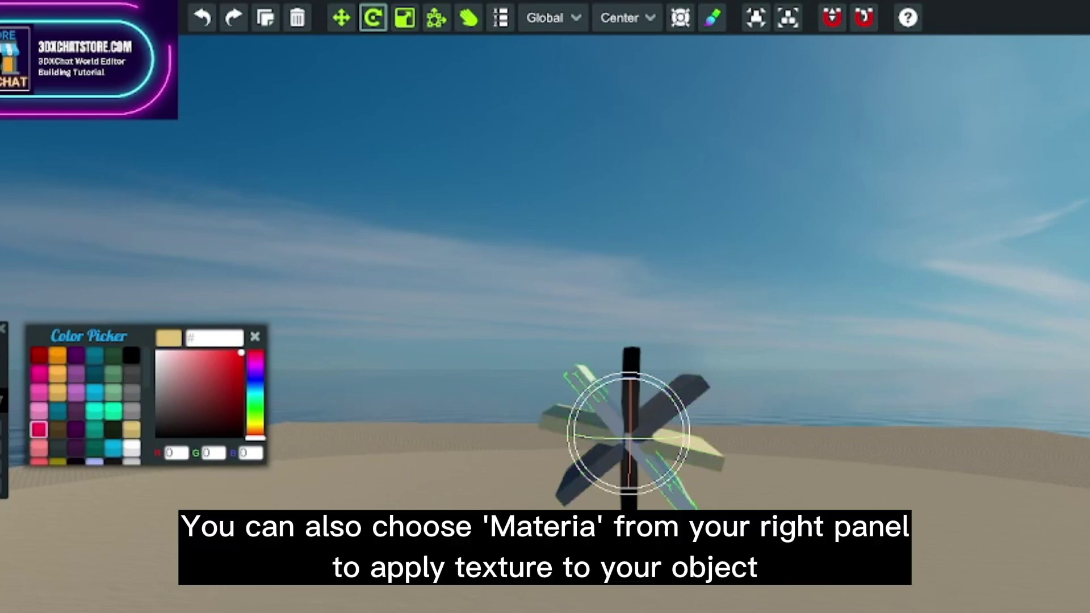
click(38, 430)
click(352, 273)
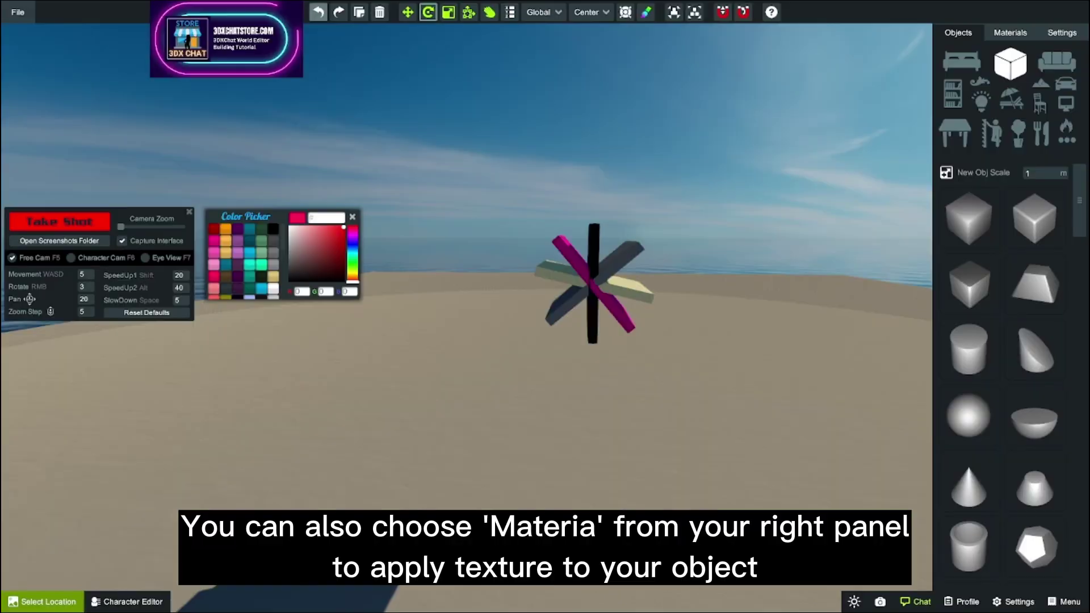
Step: Undo all the color changes on the star's slabs
click(319, 12)
click(319, 12)
click(319, 12)
click(318, 12)
click(319, 12)
click(319, 12)
click(318, 12)
click(318, 12)
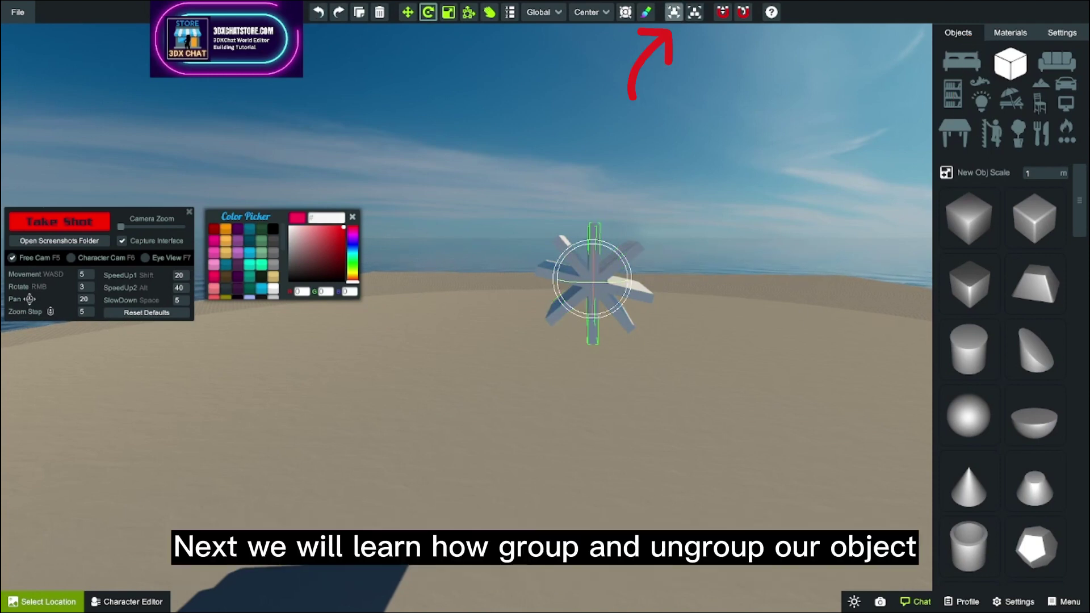
Step: Select all the slabs of the star together and group them
click(692, 215)
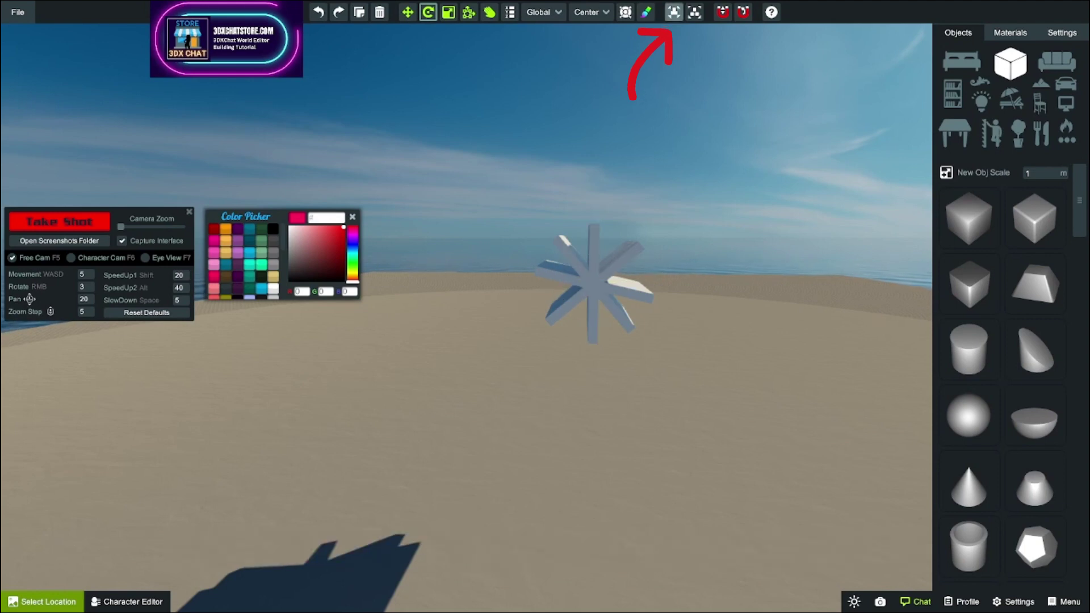
drag(535, 206, 648, 321)
drag(531, 202, 677, 363)
ctrl+click(678, 363)
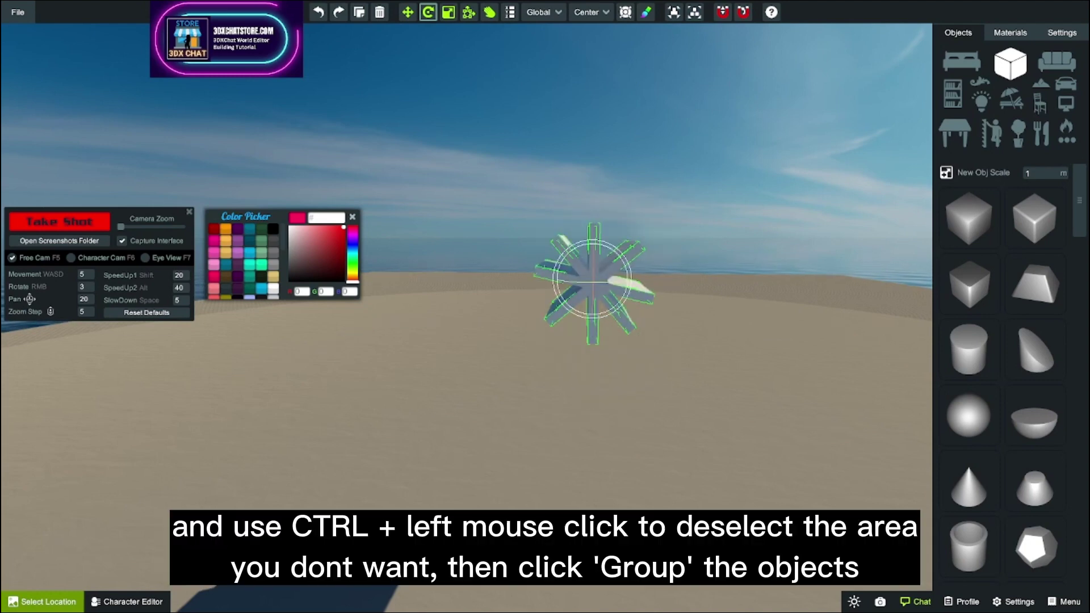
click(674, 12)
Step: Move the grouped star sideways with the Move tool, and undo the move
click(594, 280)
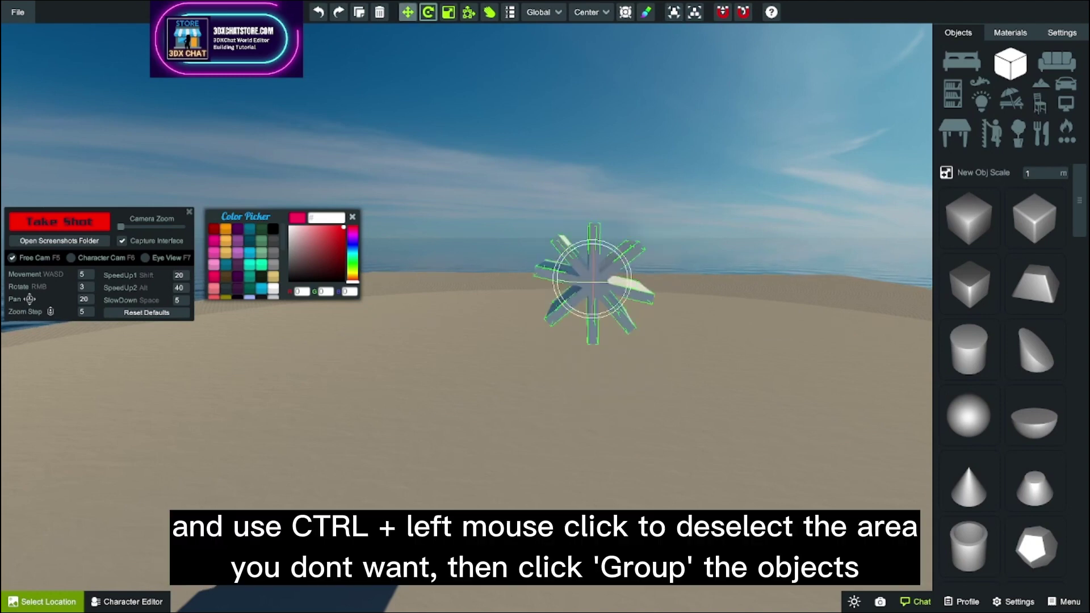
click(408, 12)
mouse_move(559, 279)
mouse_down()
mouse_move(493, 278)
mouse_move(562, 279)
mouse_move(544, 279)
mouse_up()
click(318, 12)
Step: Deselect and reselect the grouped star, and ungroup it into separate slabs
click(465, 171)
click(488, 392)
click(466, 171)
click(593, 282)
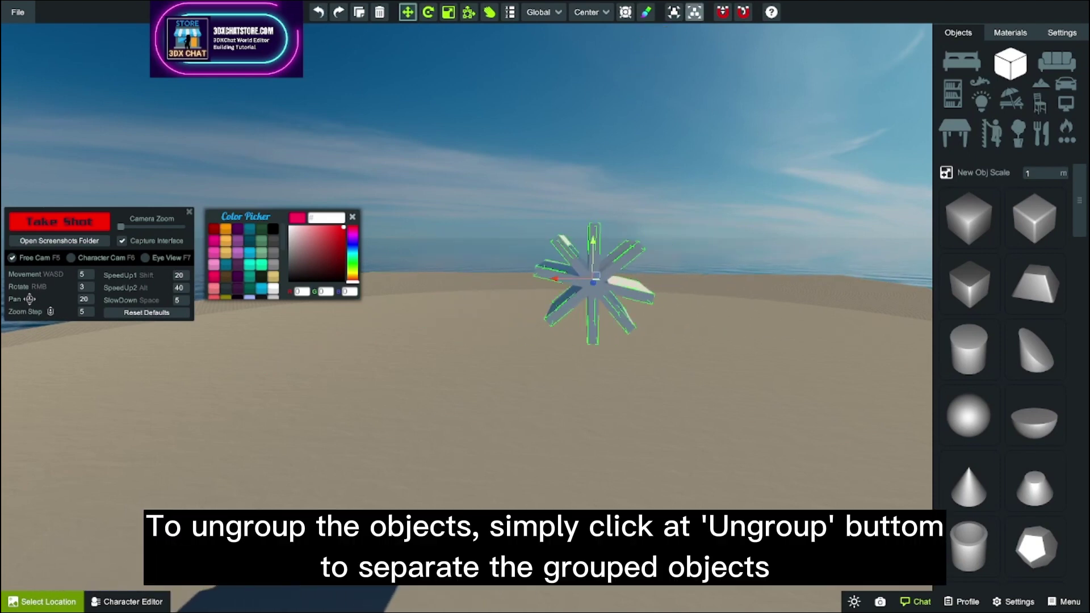
click(694, 12)
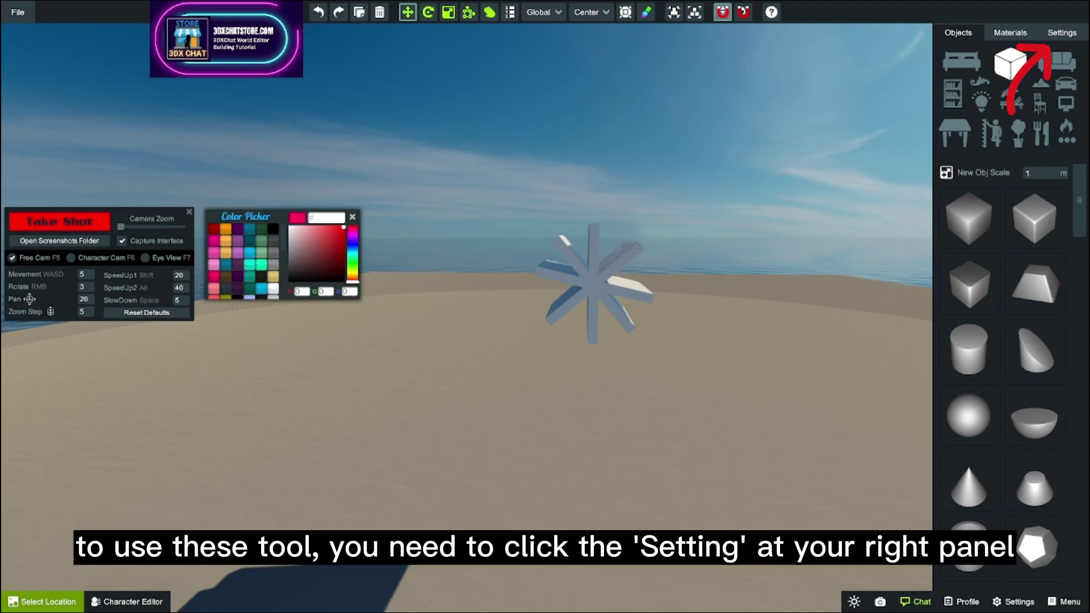
Step: In the editor settings, set the Snap Step to 1 m
click(1062, 33)
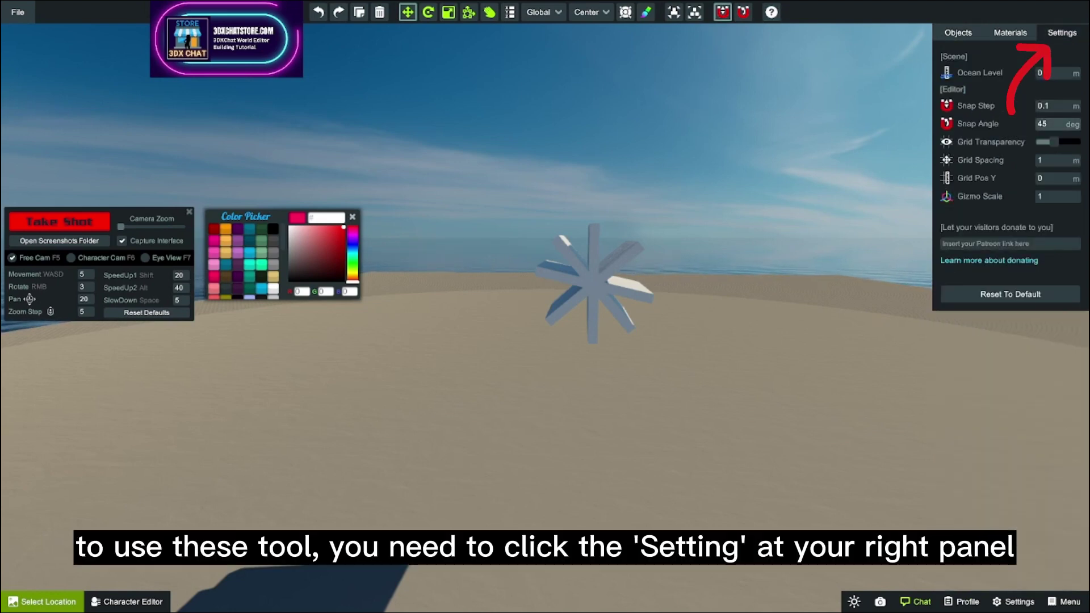
click(1057, 106)
text(1)
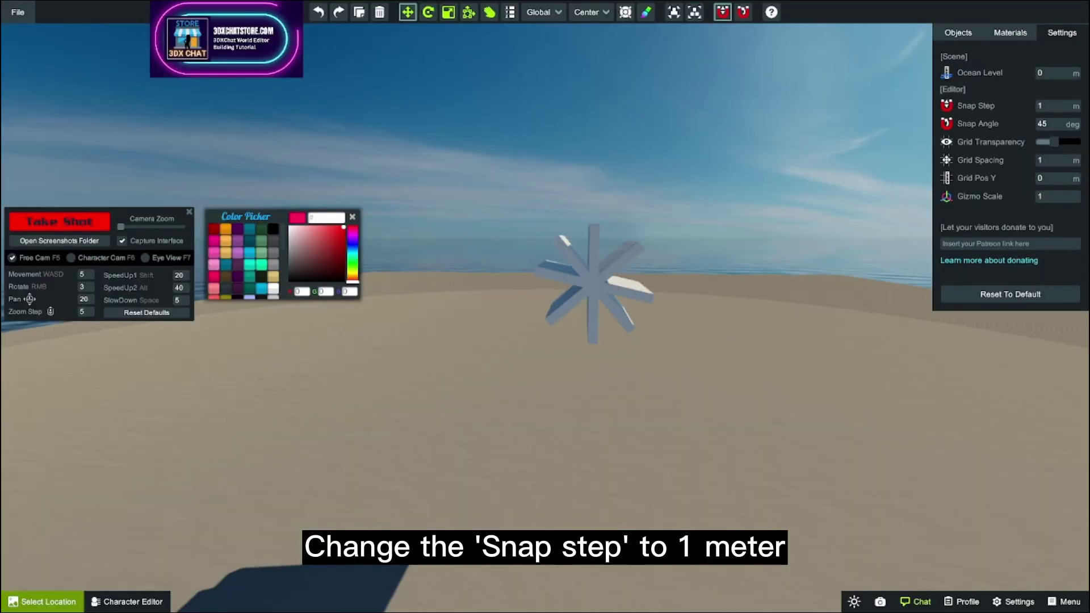
click(395, 352)
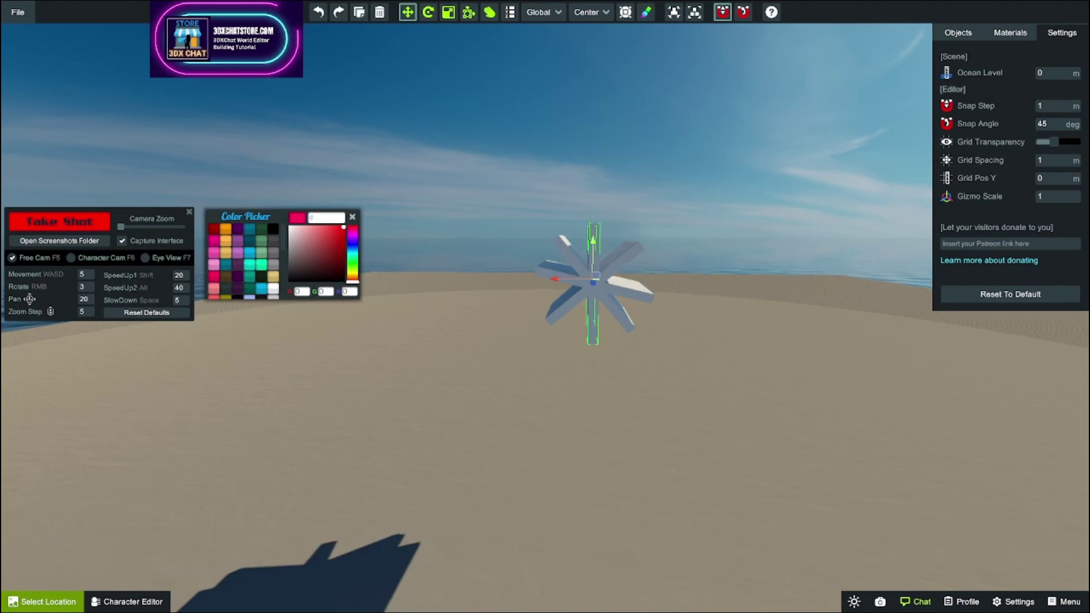
Step: Move the star's vertical slab sideways with snapping and duplicate it into an evenly spaced row of four slabs
scroll(545, 307, down, 3)
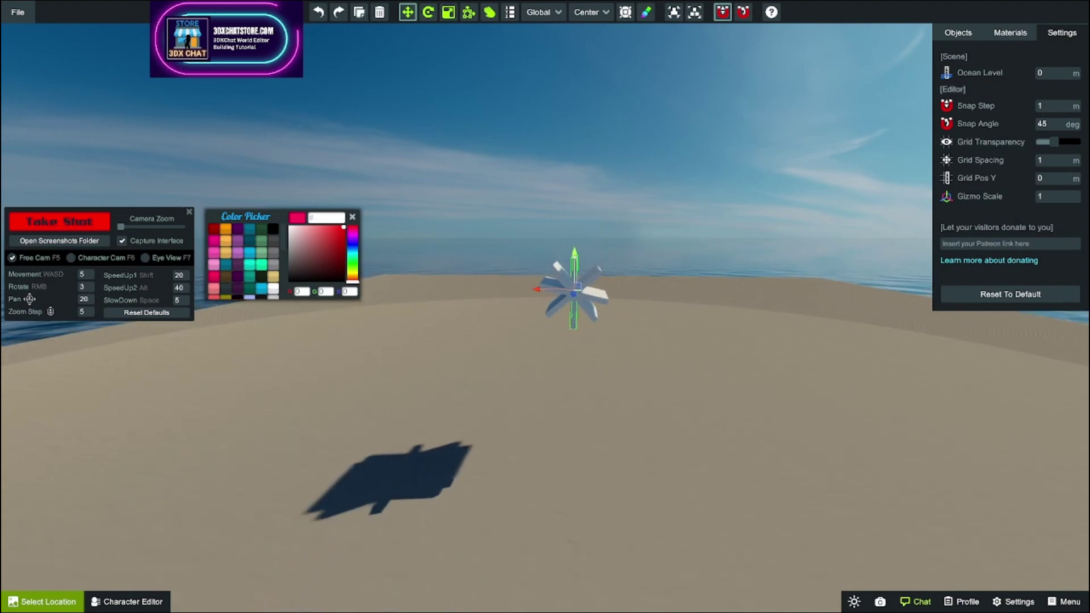
drag(537, 290, 811, 292)
click(358, 12)
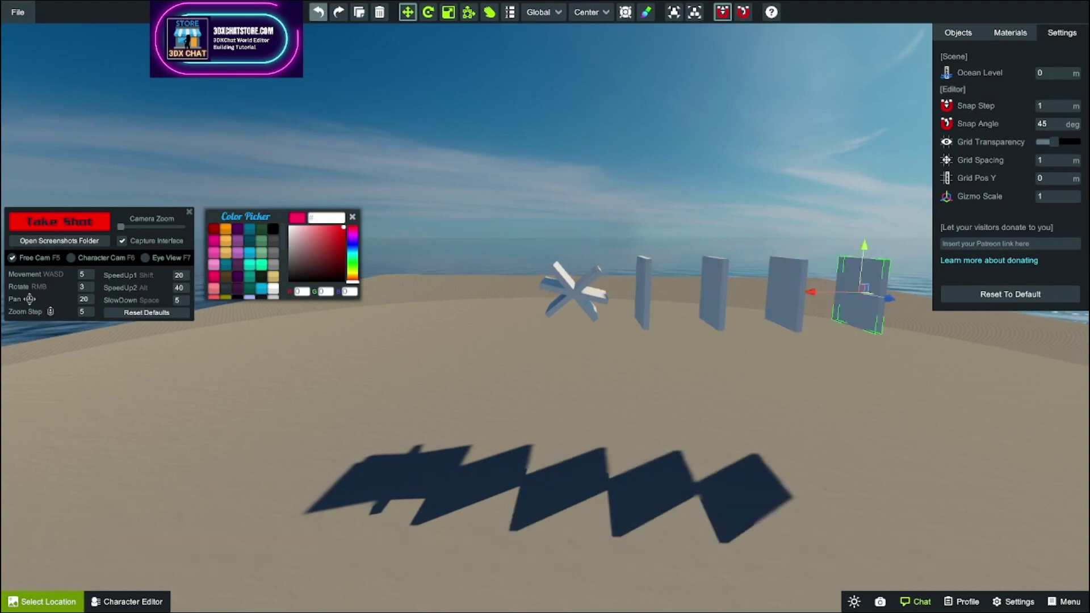
Step: Undo the snapped moves and duplicates of the vertical slab
click(319, 12)
click(318, 12)
click(318, 12)
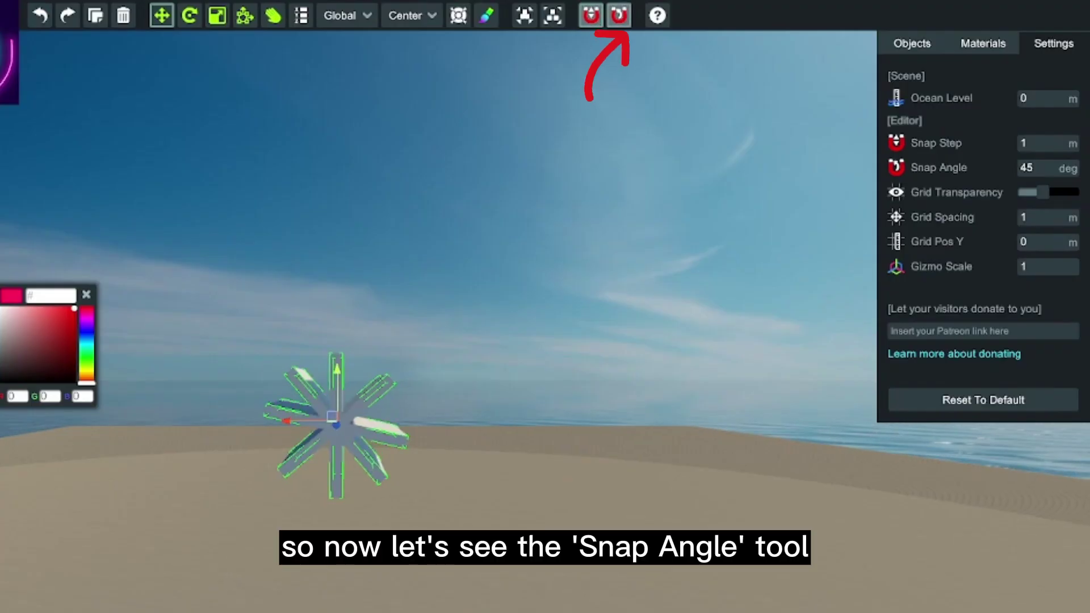
Step: Delete the star's slabs and add a new basic cube to the scene
click(1047, 168)
click(123, 15)
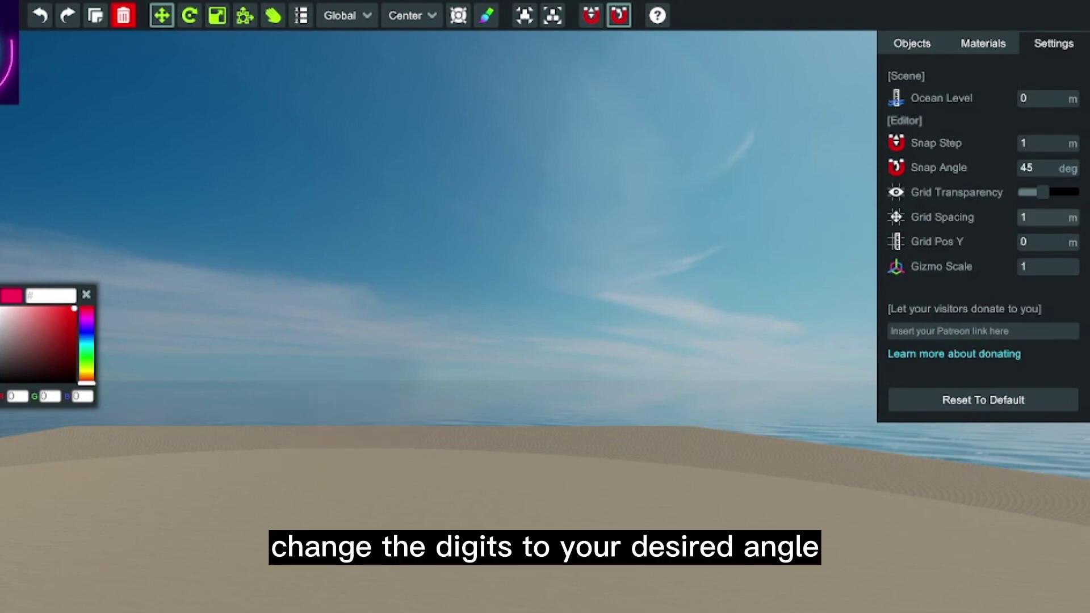
click(912, 44)
click(926, 297)
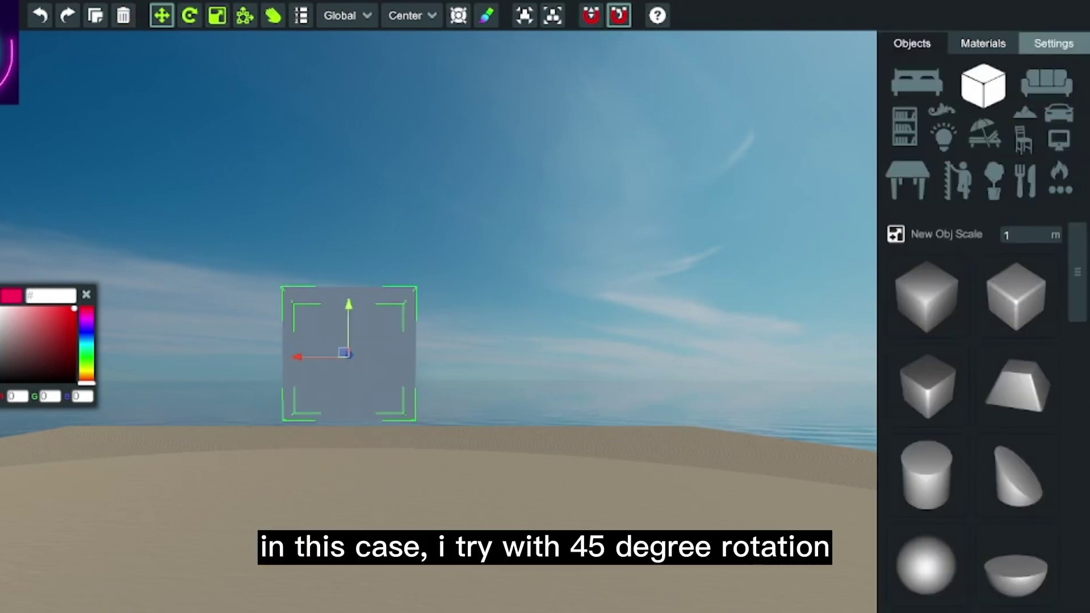
Step: Open the editor's snap settings and activate the Rotate tool for the upright pillar
click(1053, 43)
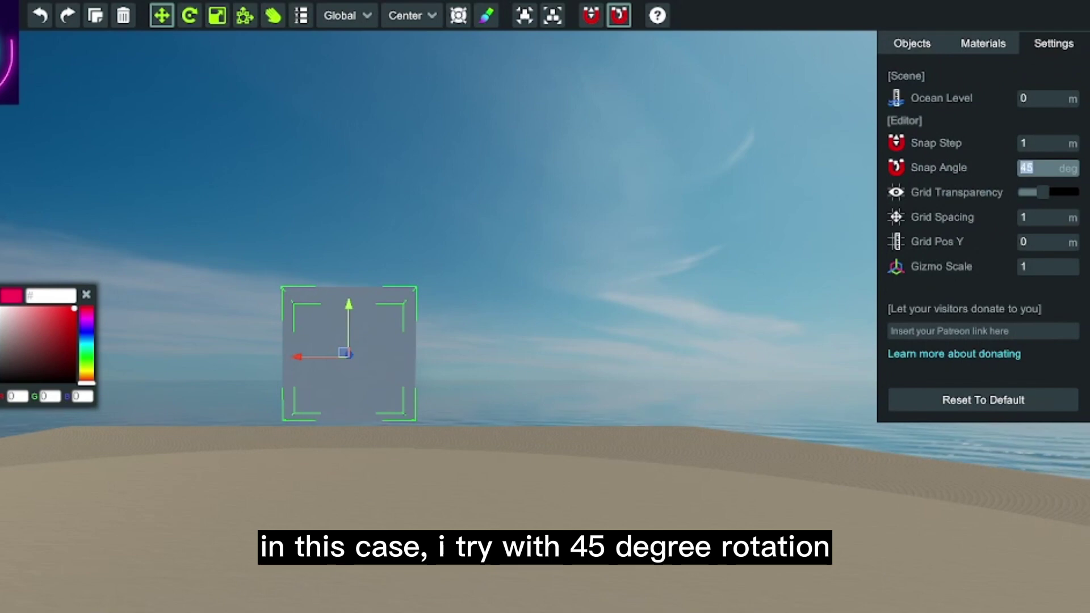
click(190, 15)
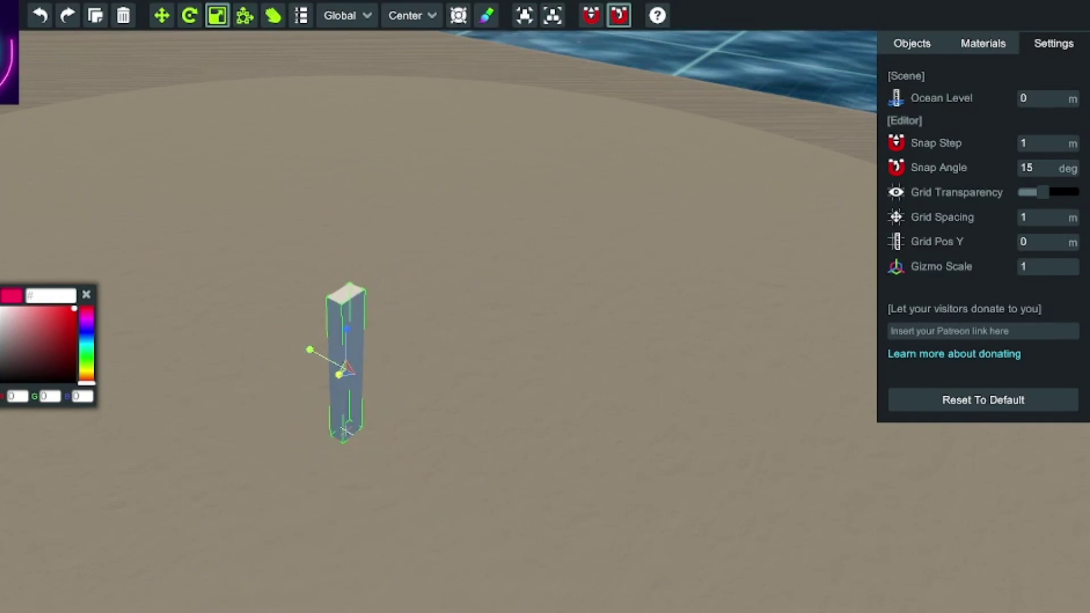
key(e)
scroll(347, 363, up, 5)
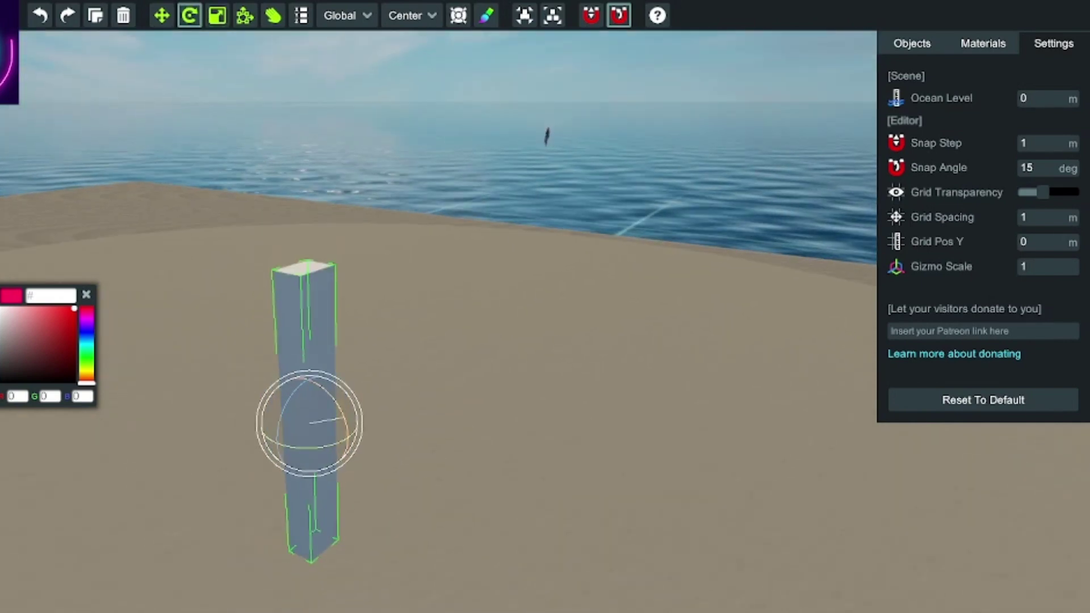
Step: Switch the transform reference from Center to Pivot and tilt the pillar about its base with 15-degree angle snapping
drag(343, 419, 346, 438)
click(40, 15)
click(412, 16)
click(408, 36)
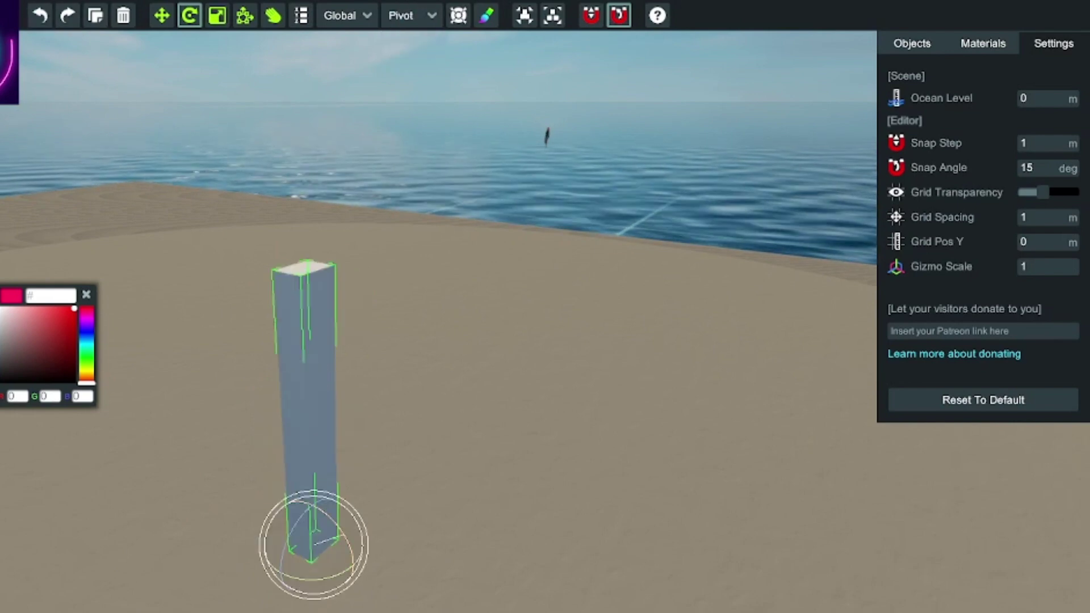
drag(343, 535, 351, 554)
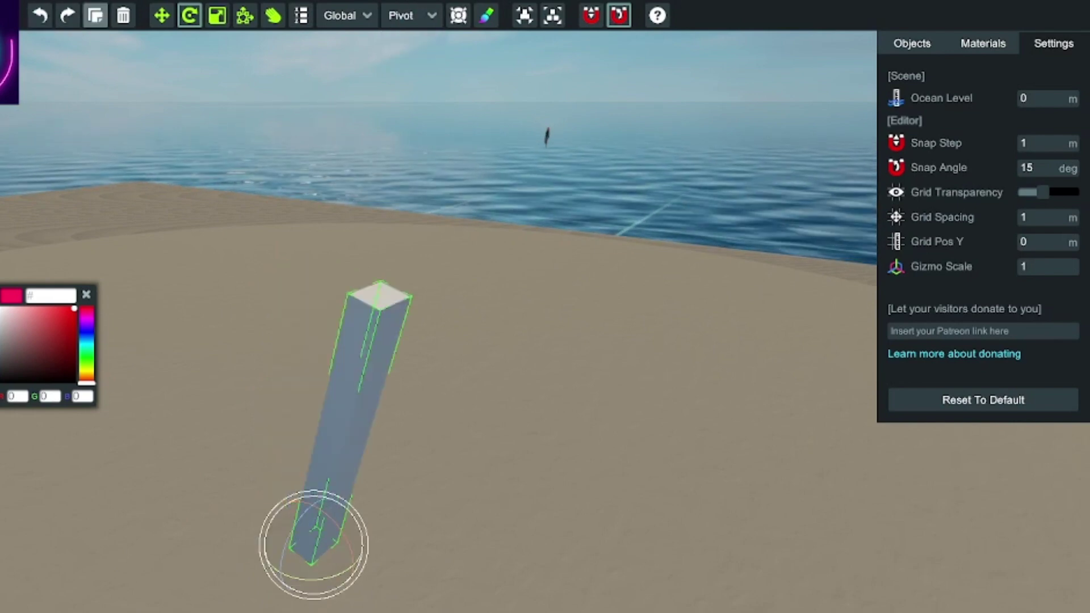
Step: Set the Snap Angle to 90 degrees and make rotated copies of the tilted pillar around its base, forming a ring of four
click(1038, 168)
text(90)
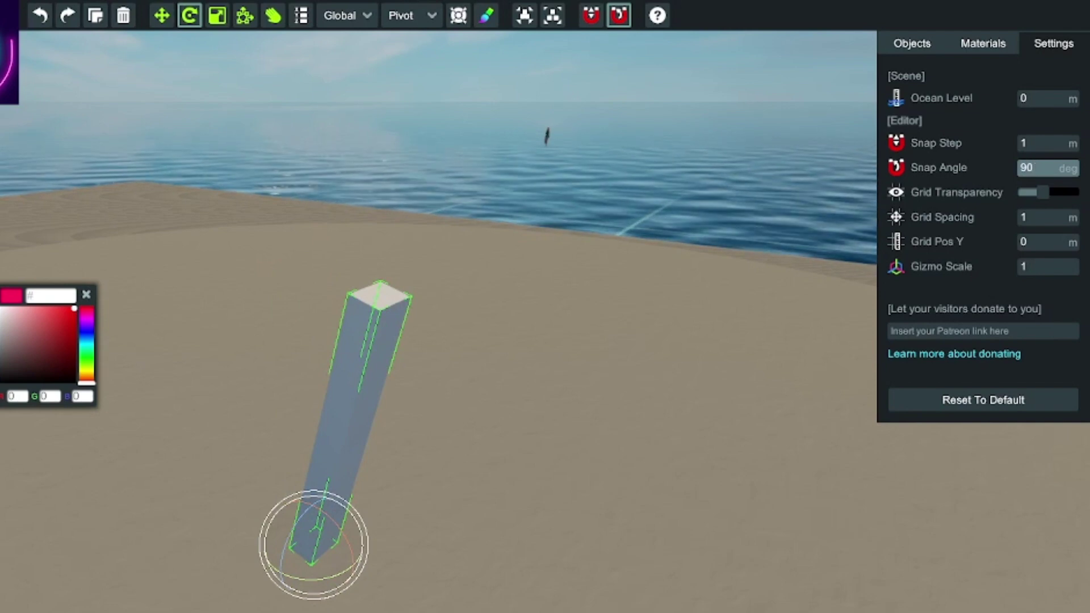
drag(311, 580, 355, 566)
right_drag(397, 397, 545, 317)
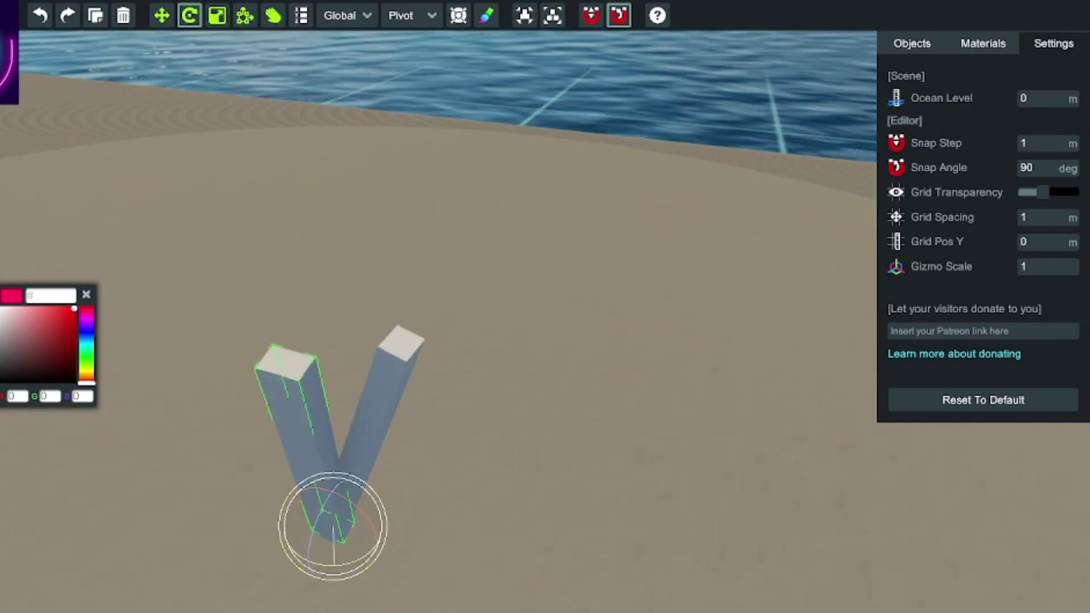
key(ctrl+d)
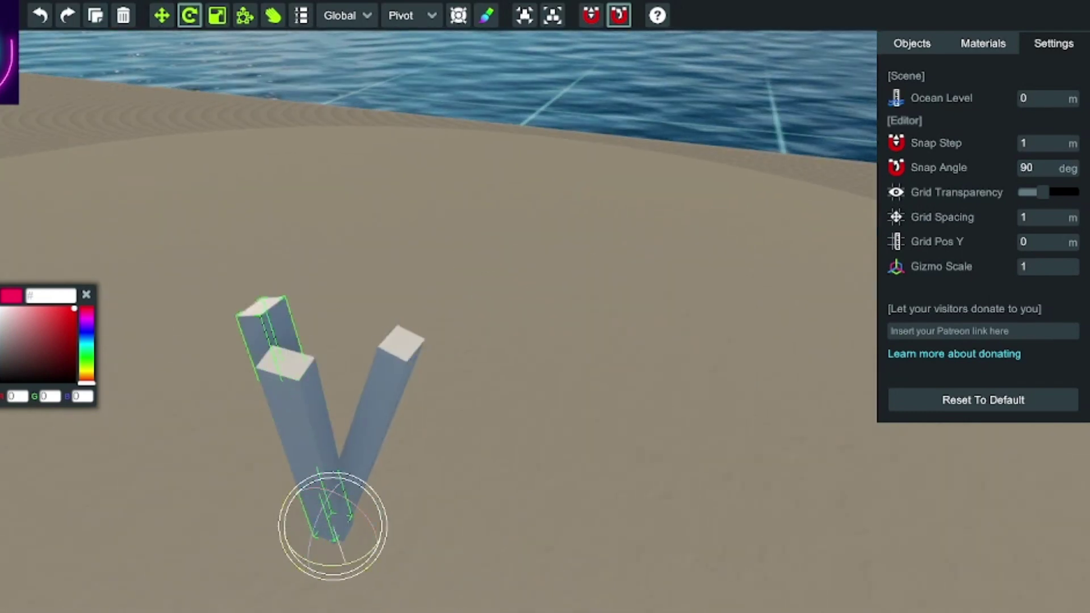
key(ctrl+d)
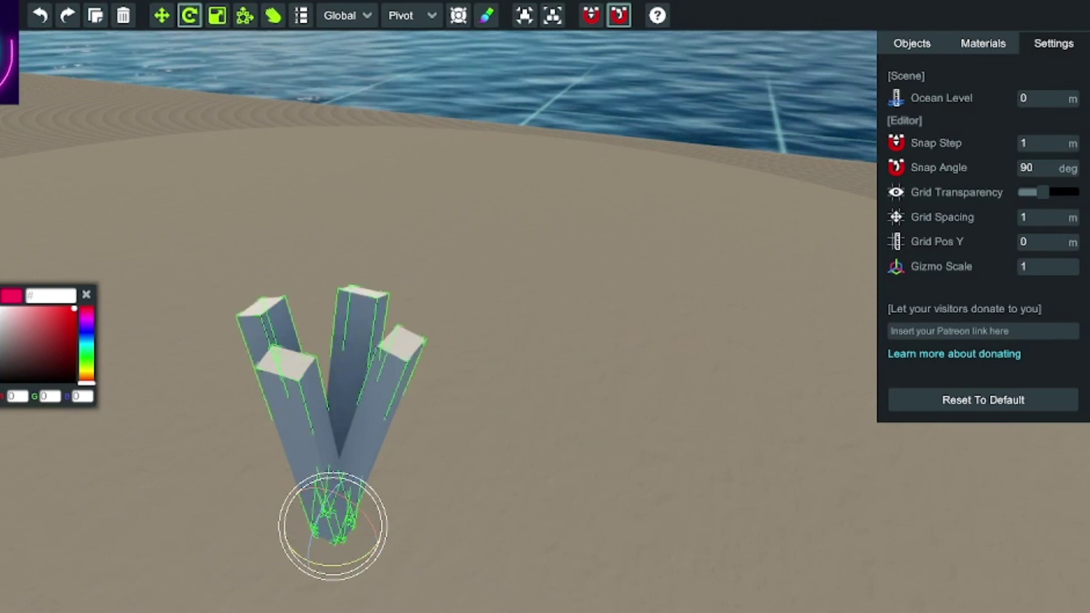
Step: Rescale the four selected pillars from their shared base, undoing the first scaling attempt
key(r)
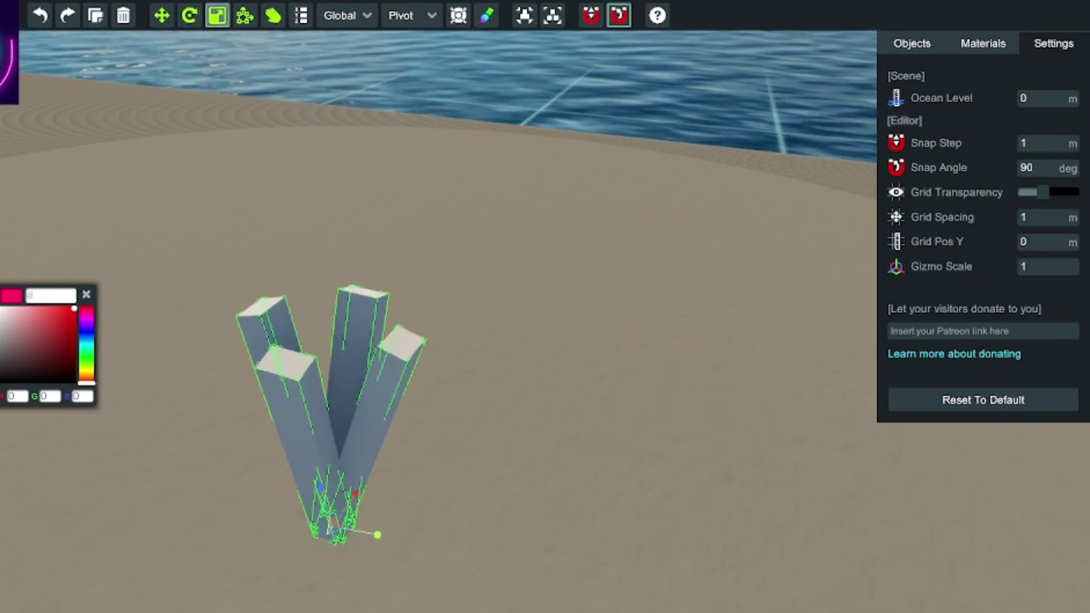
drag(377, 534, 313, 466)
click(40, 15)
drag(369, 532, 353, 530)
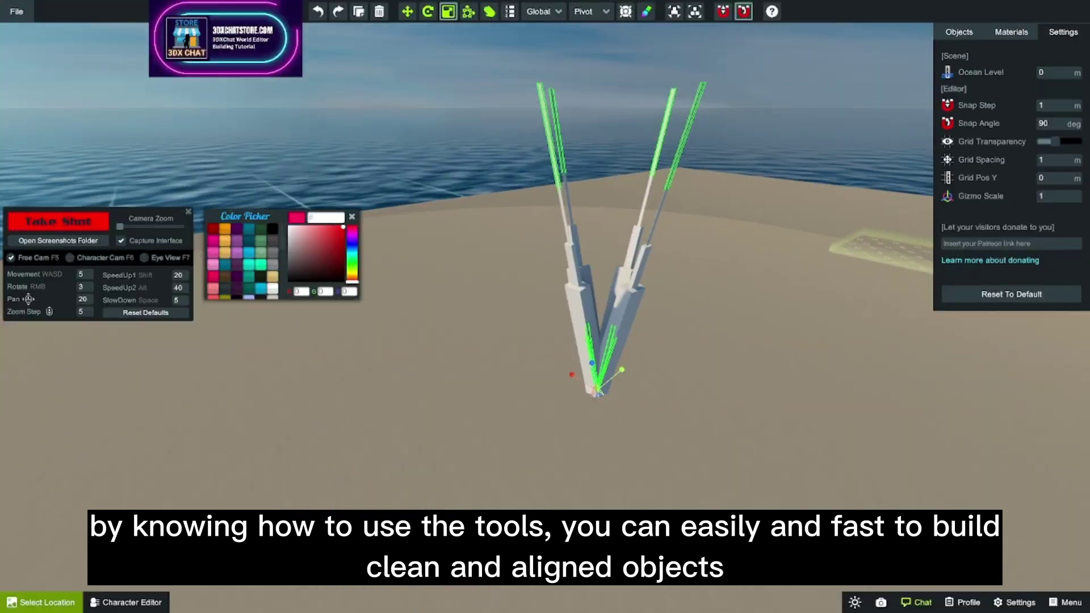
right_drag(545, 341, 545, 364)
scroll(545, 341, down, 5)
scroll(545, 340, up, 3)
scroll(545, 341, down, 3)
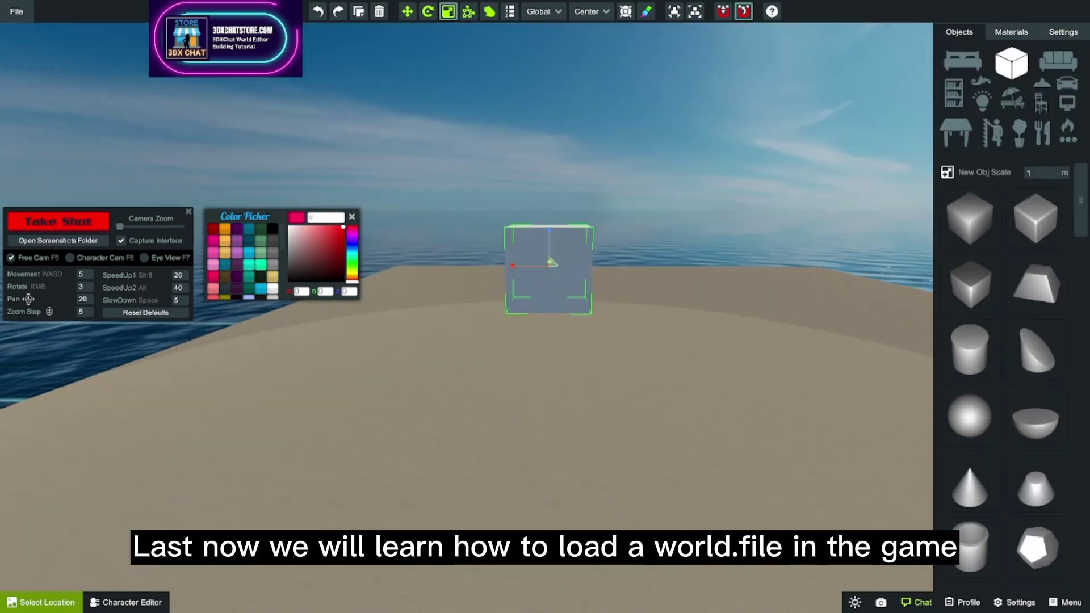
Step: Load a saved world from a file on the computer, accepting the loss of the current layout
click(17, 11)
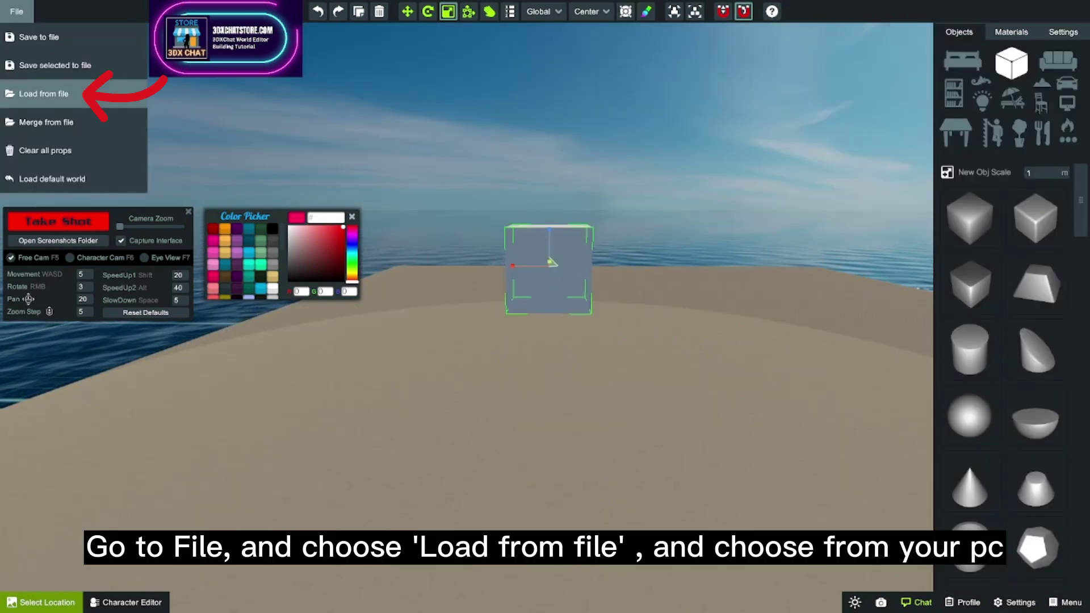
click(43, 93)
click(607, 331)
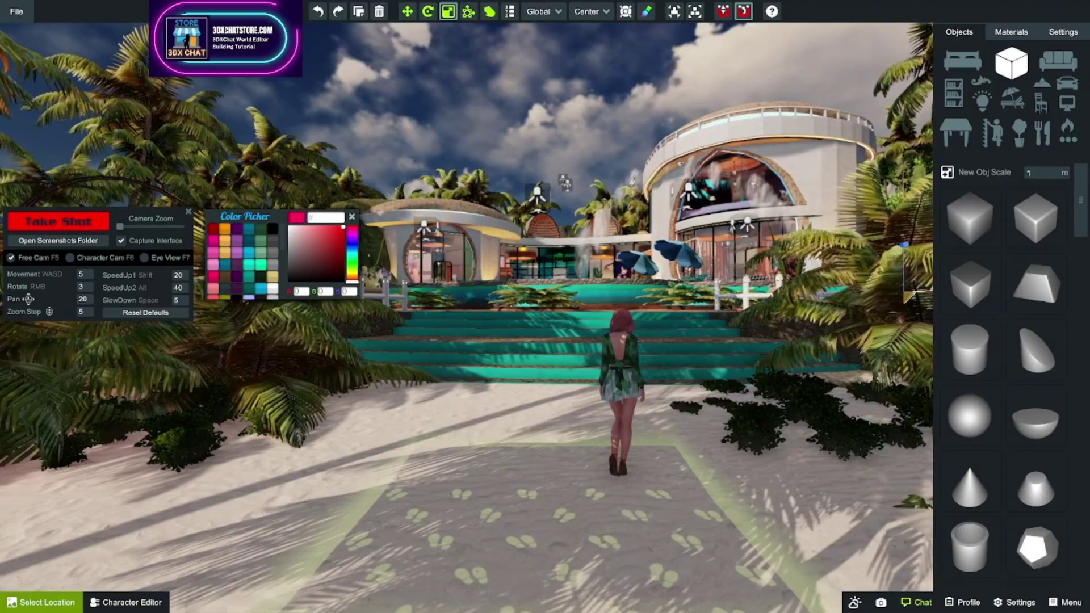
Step: Examine the loaded villa world from the beach and from above, including a close-up of the pink lotus float in the pool
key(a)
key(w)
key(w)
key(w)
key(s)
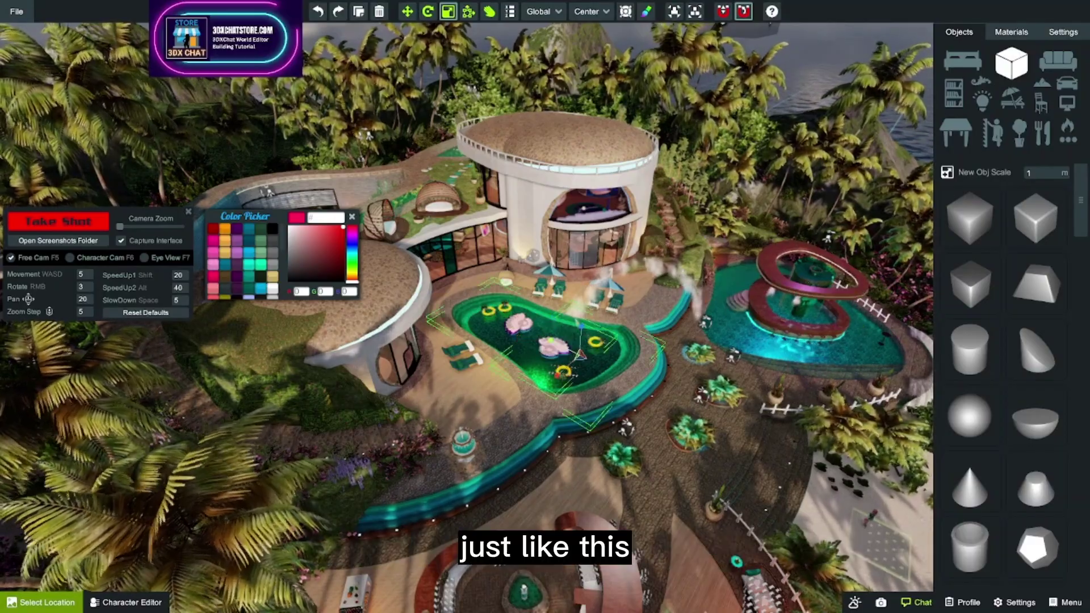
click(553, 347)
scroll(553, 347, up, 10)
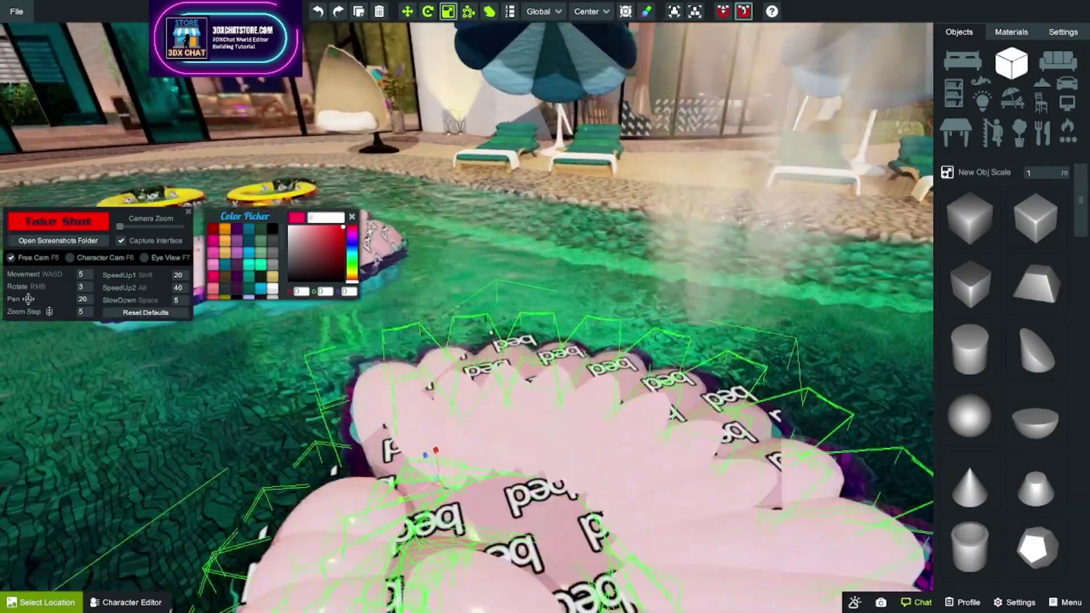
right_drag(553, 348, 553, 432)
scroll(545, 340, down, 10)
right_drag(545, 341, 437, 278)
scroll(466, 307, down, 10)
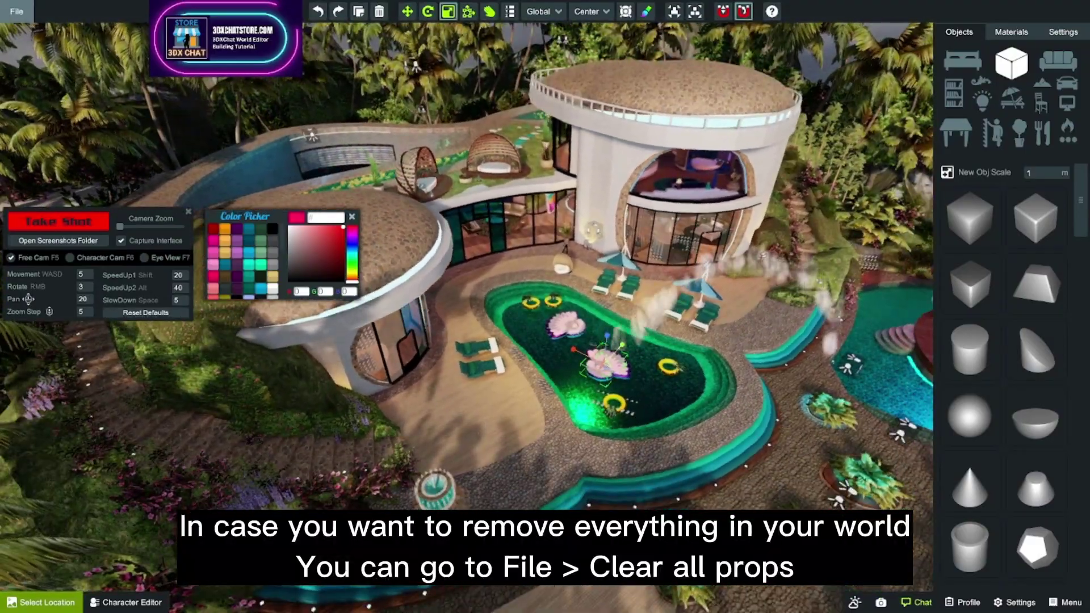
Step: Clear all props from the world and accept their permanent deletion
click(17, 11)
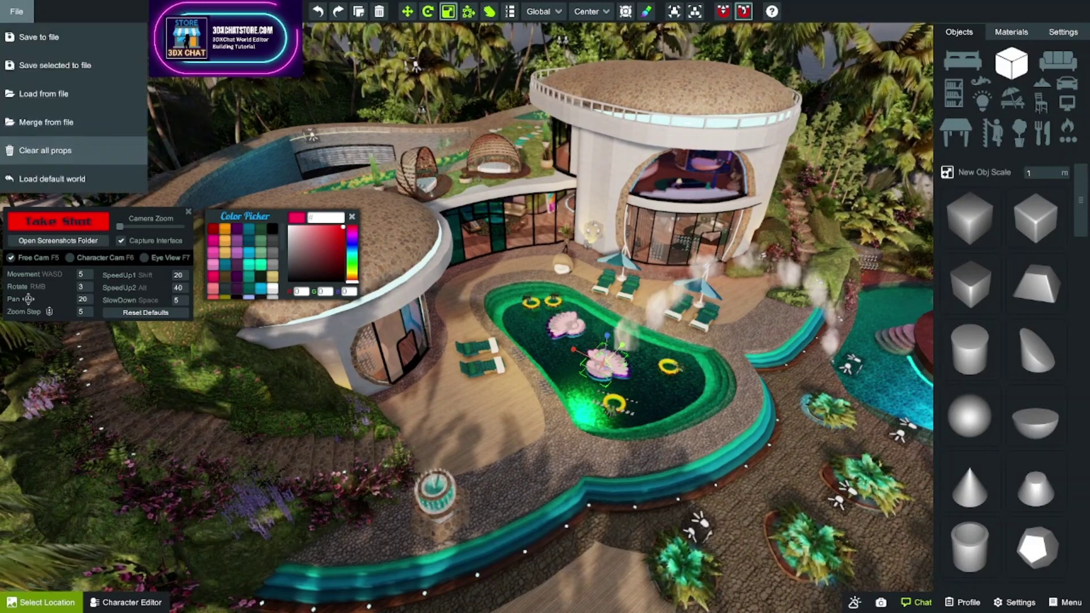
click(45, 150)
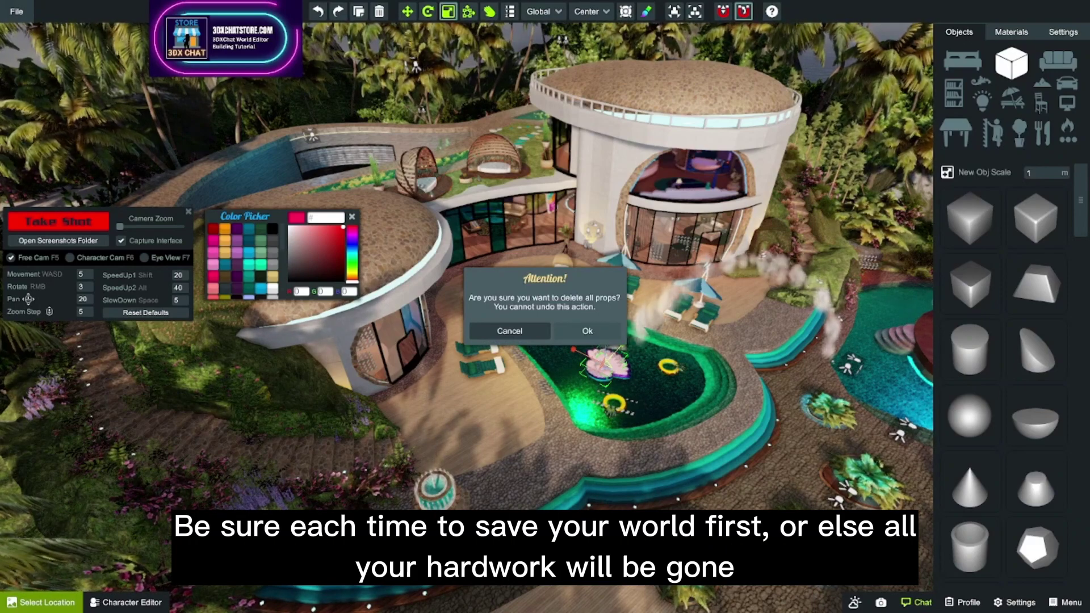
click(588, 331)
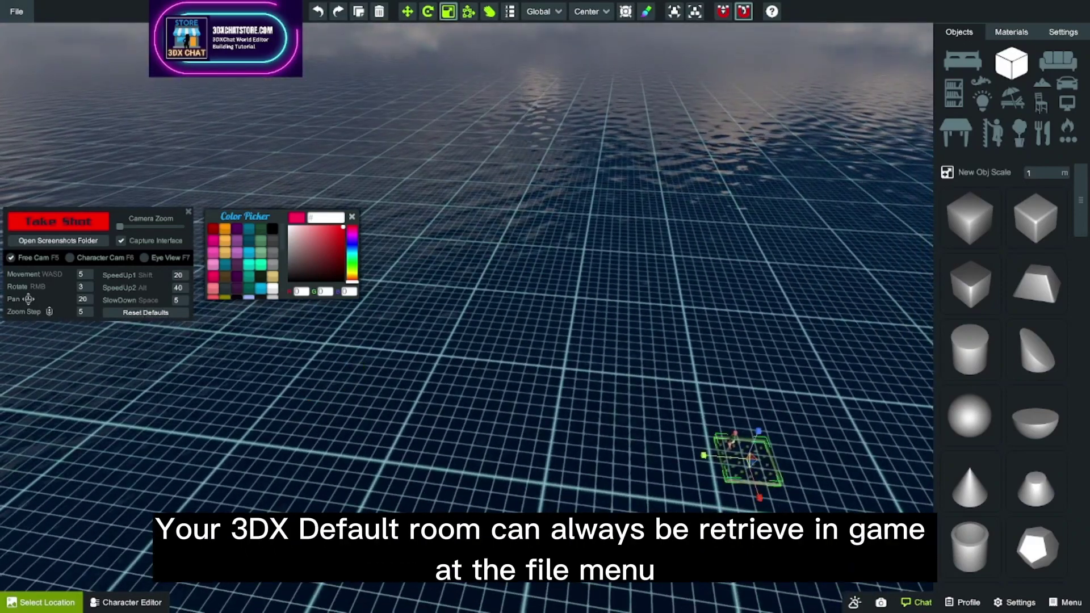
Step: Load the default world in place of the current layout
click(17, 11)
click(52, 179)
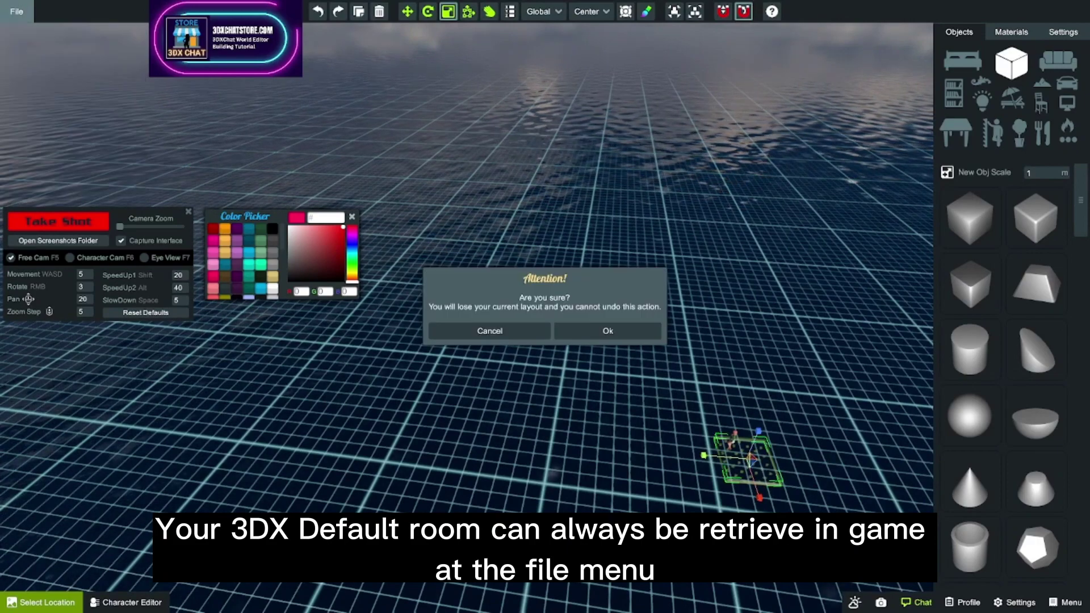
click(608, 330)
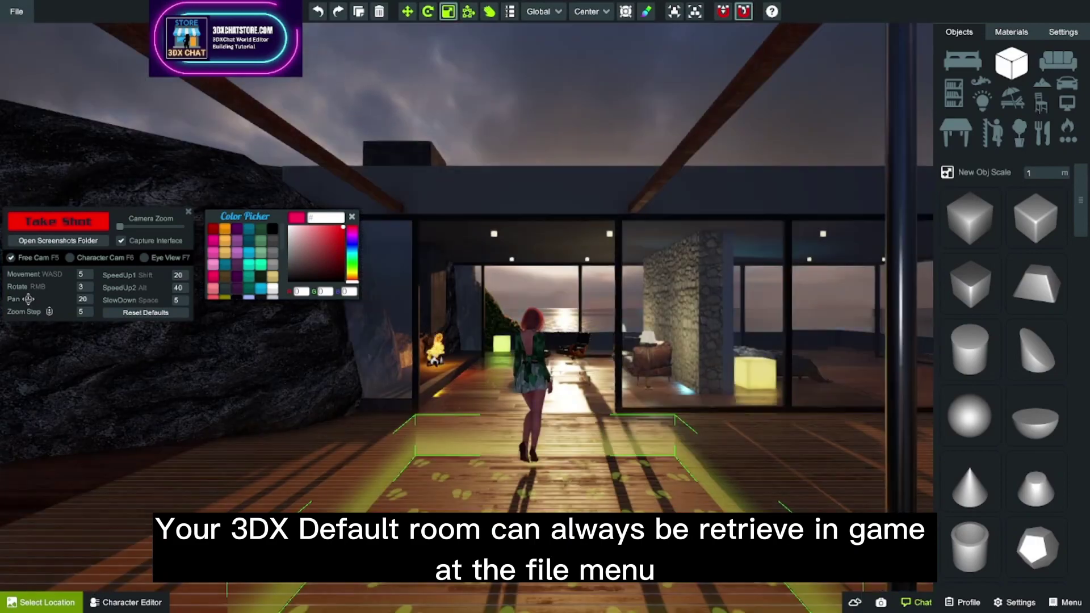
Step: Move the living room's leather sofa together with its two cushions away from the stone wall and group them
key(w)
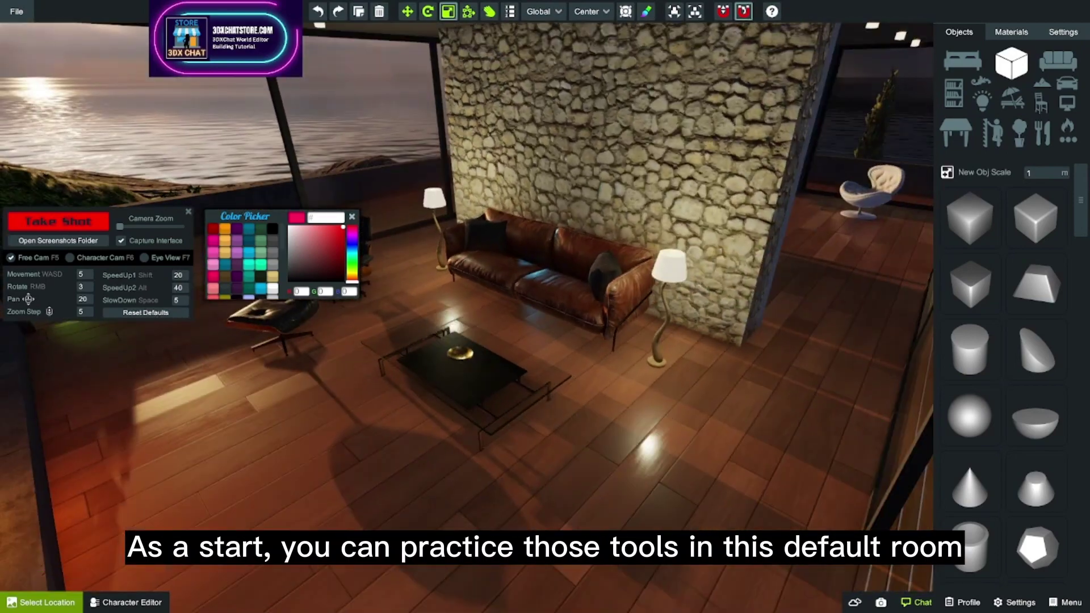
click(539, 278)
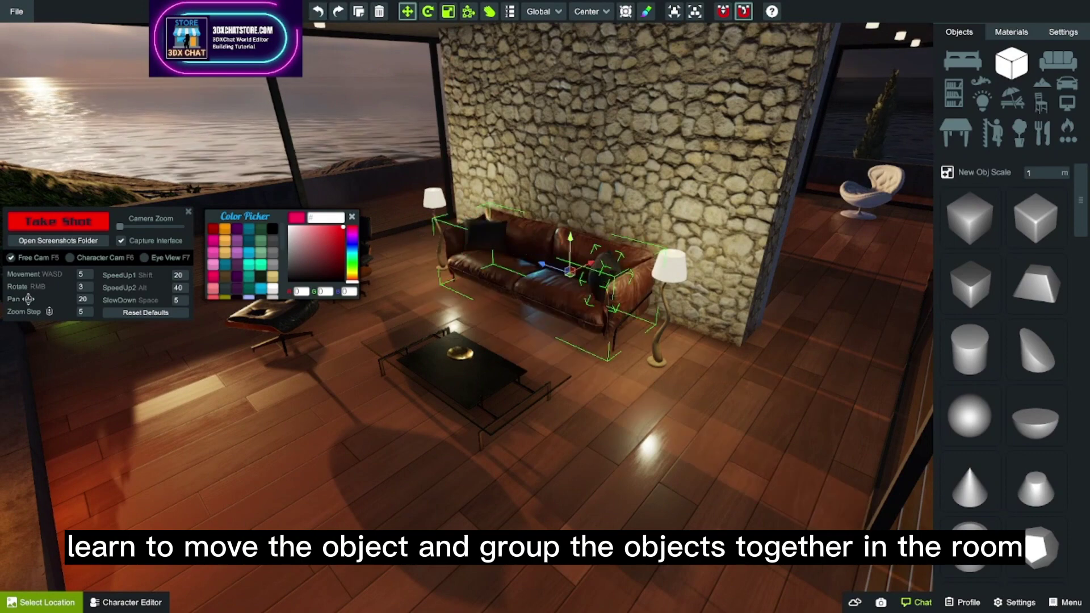
ctrl+click(487, 236)
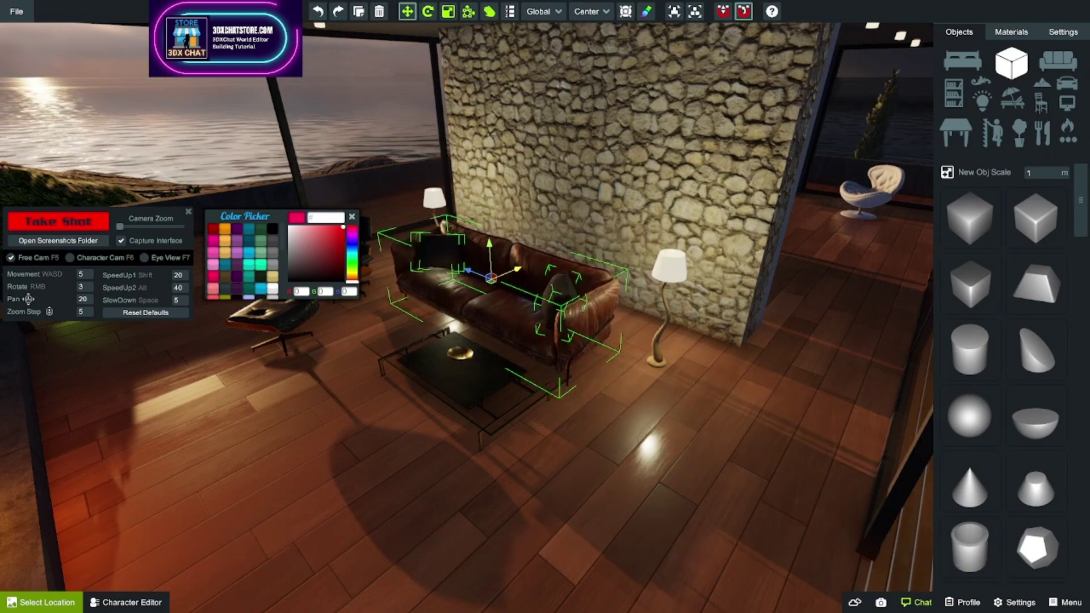
click(673, 12)
mouse_move(624, 267)
mouse_down()
mouse_move(645, 255)
mouse_move(626, 265)
mouse_up()
Step: Try moving the fireplace flames along the stone ledge, and undo the move
right_drag(627, 265, 397, 278)
click(527, 292)
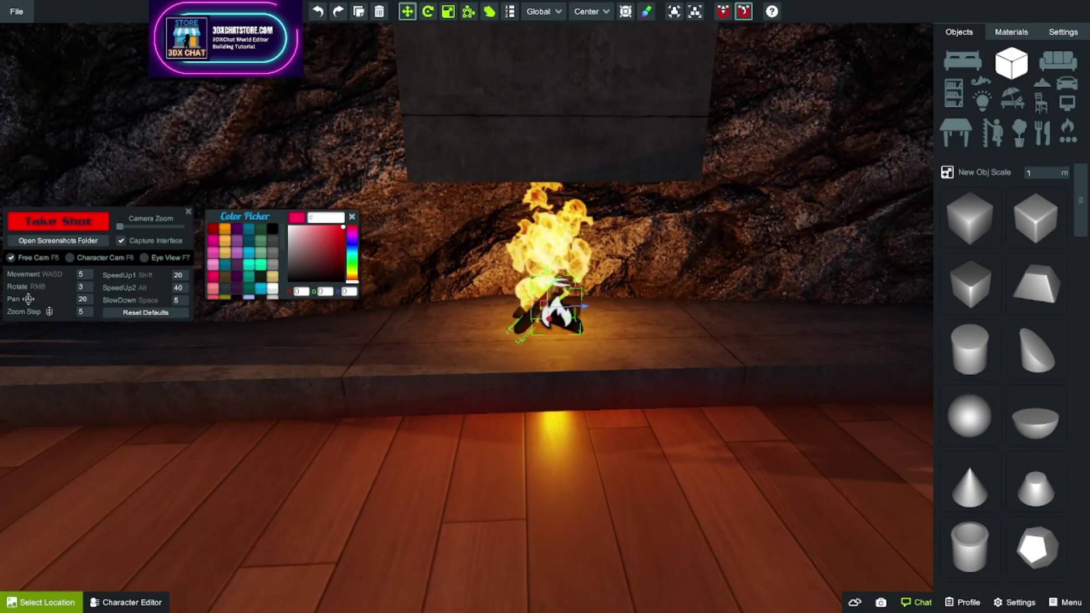
right_drag(527, 292, 641, 295)
drag(504, 332, 584, 305)
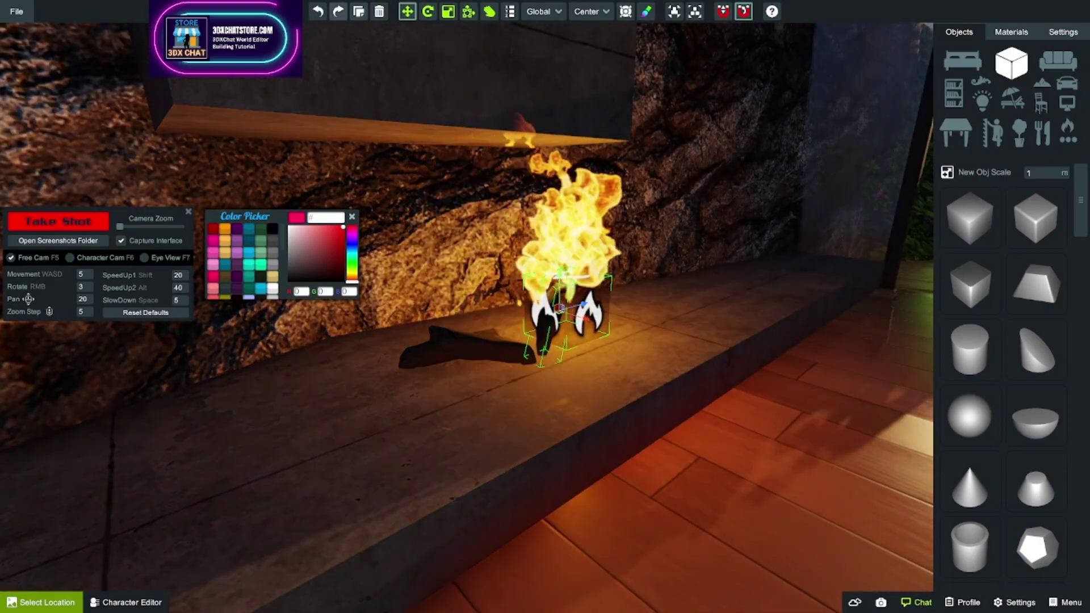
click(318, 11)
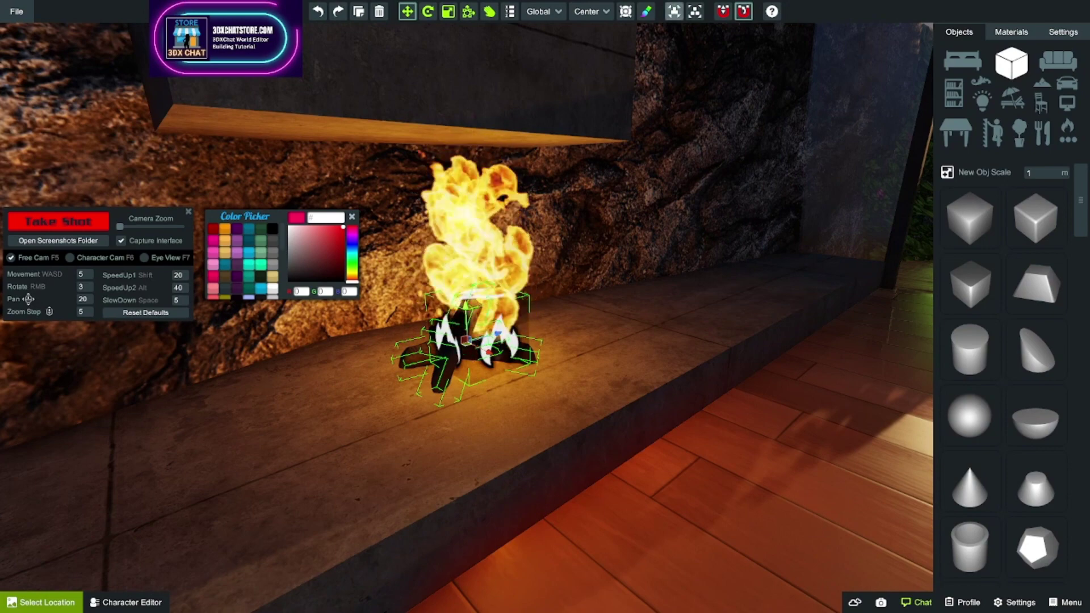
Step: Select the bed beside the glowing cube in the default room
right_drag(624, 454, 465, 454)
click(545, 459)
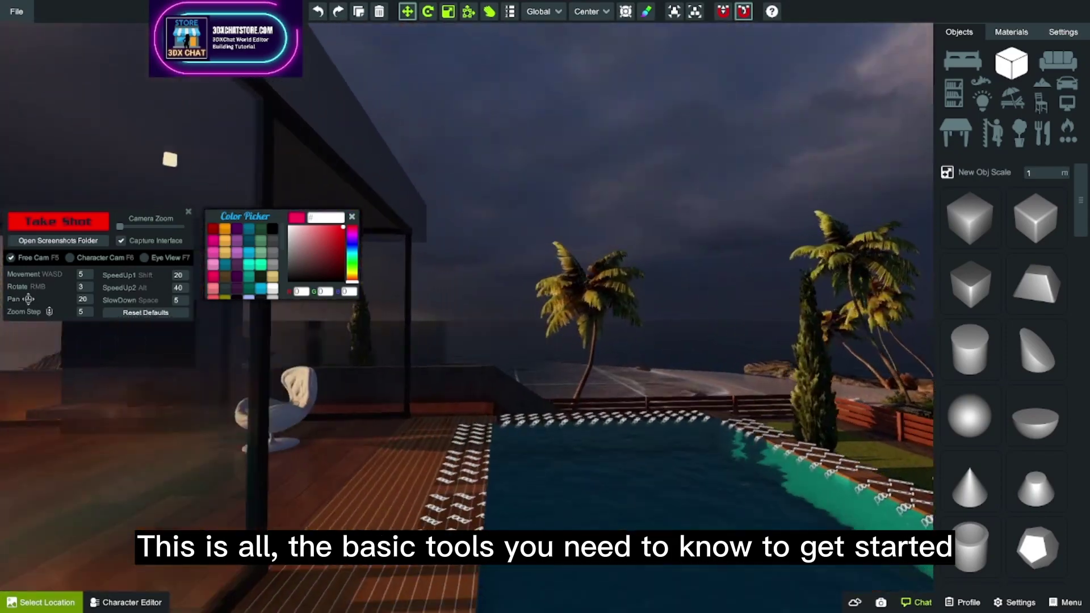
click(624, 482)
right_drag(624, 482, 409, 511)
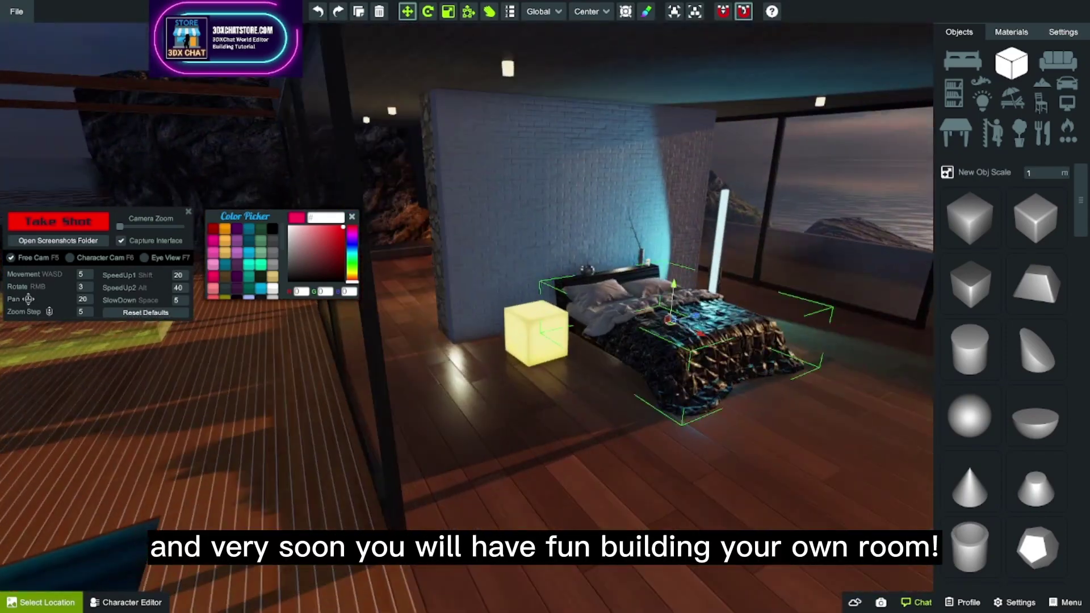